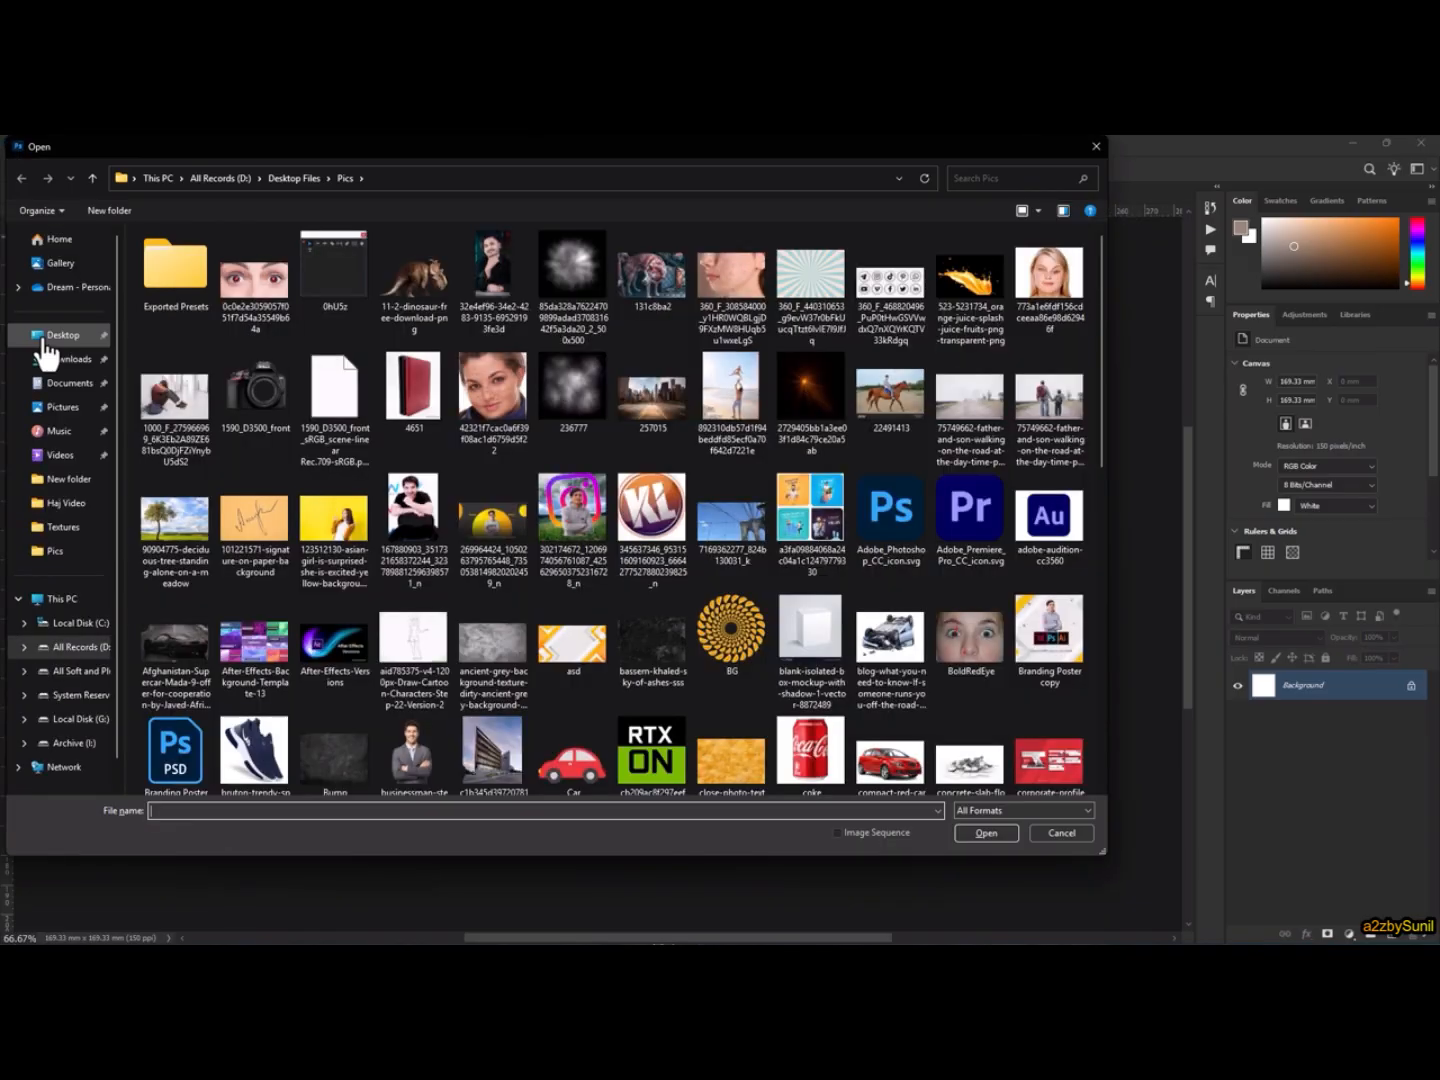
Open the stadium photo and the two footballer images, and copy the stadium photo into the blank Untitled-1 document
mouse_move(405, 376)
mouse_down()
mouse_move(226, 296)
mouse_move(178, 226)
mouse_up()
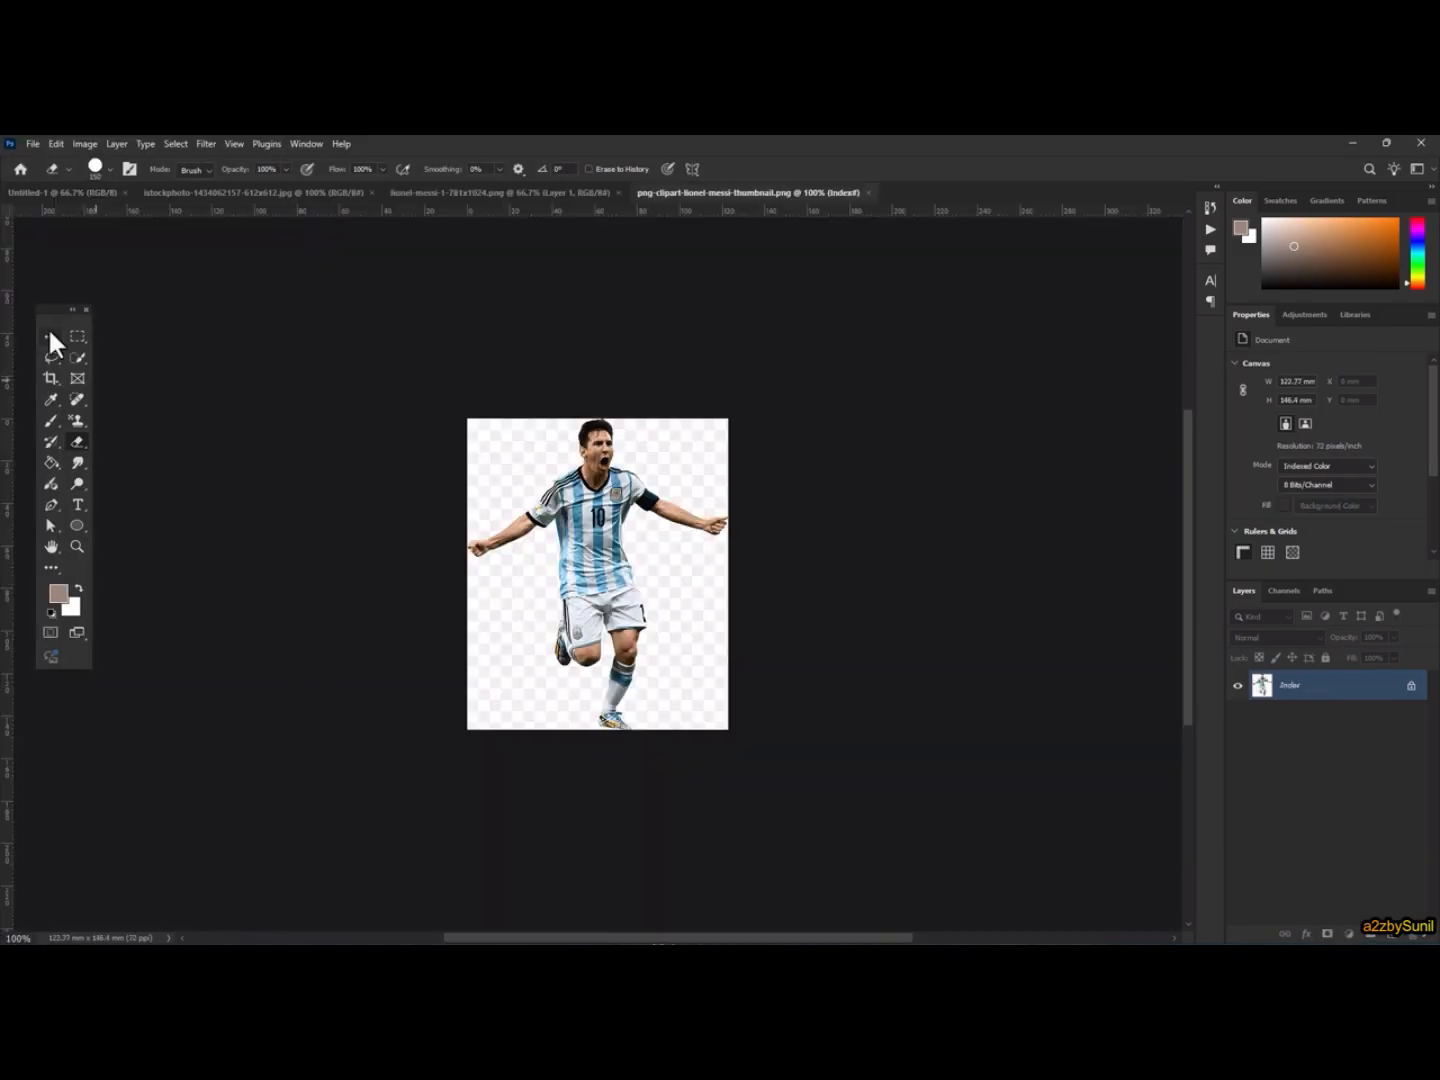
click(255, 193)
drag(665, 570, 600, 600)
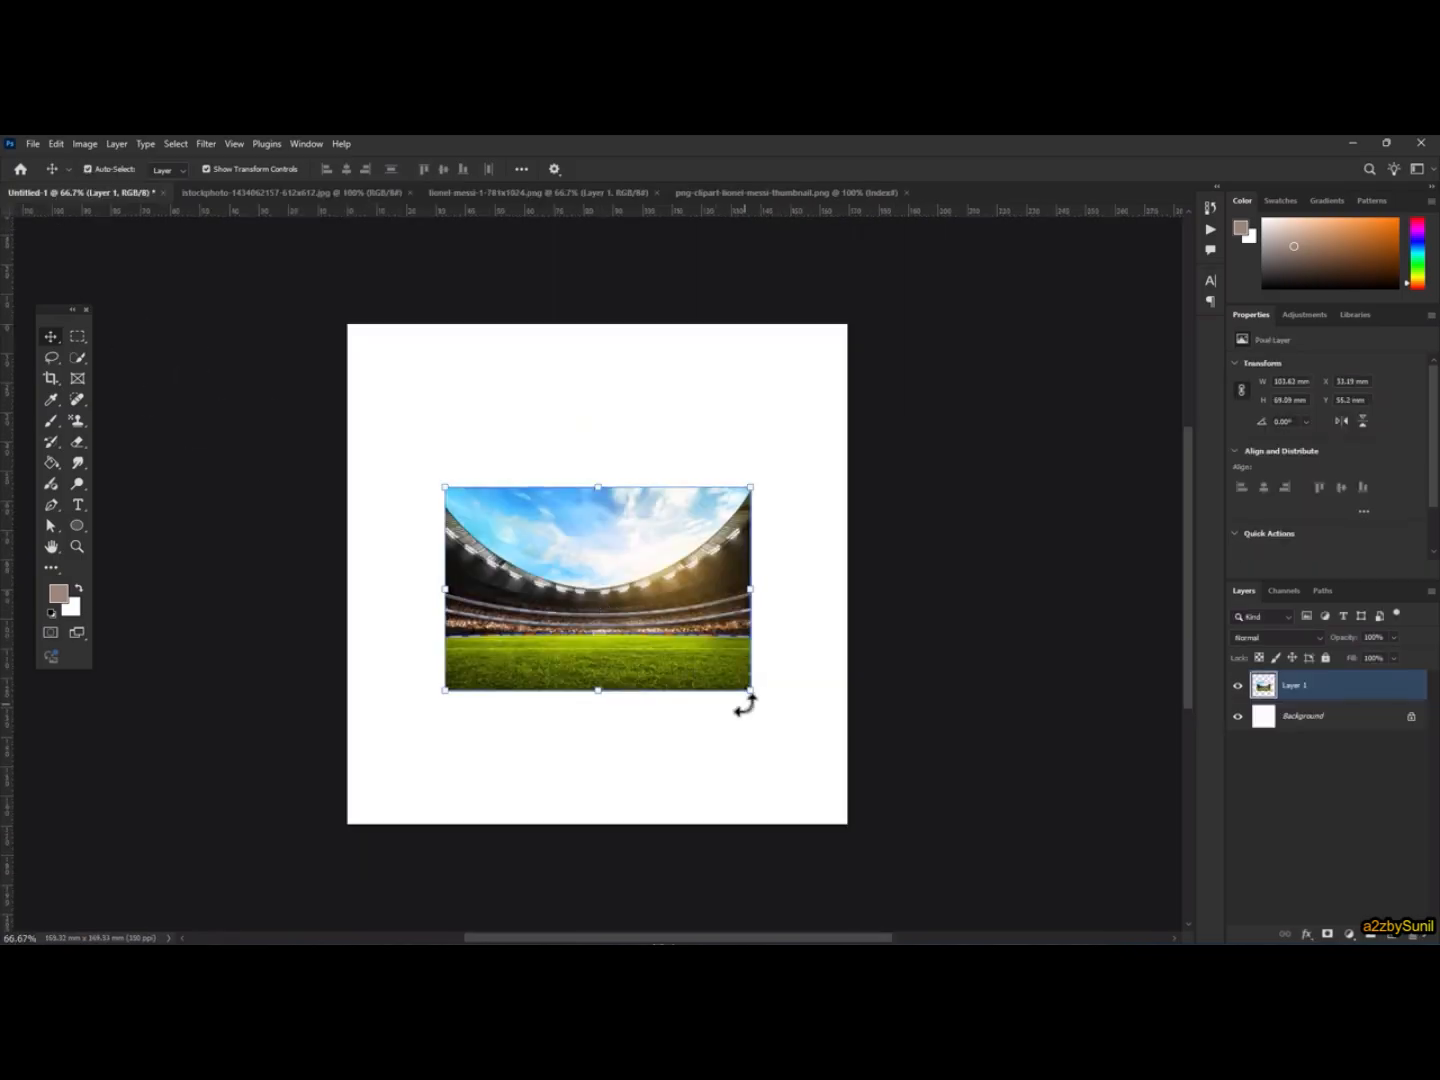
Scale up and position the stadium image so it covers the whole canvas, and lock its layer
drag(751, 689, 958, 844)
drag(800, 680, 800, 667)
drag(968, 330, 981, 321)
drag(752, 429, 773, 421)
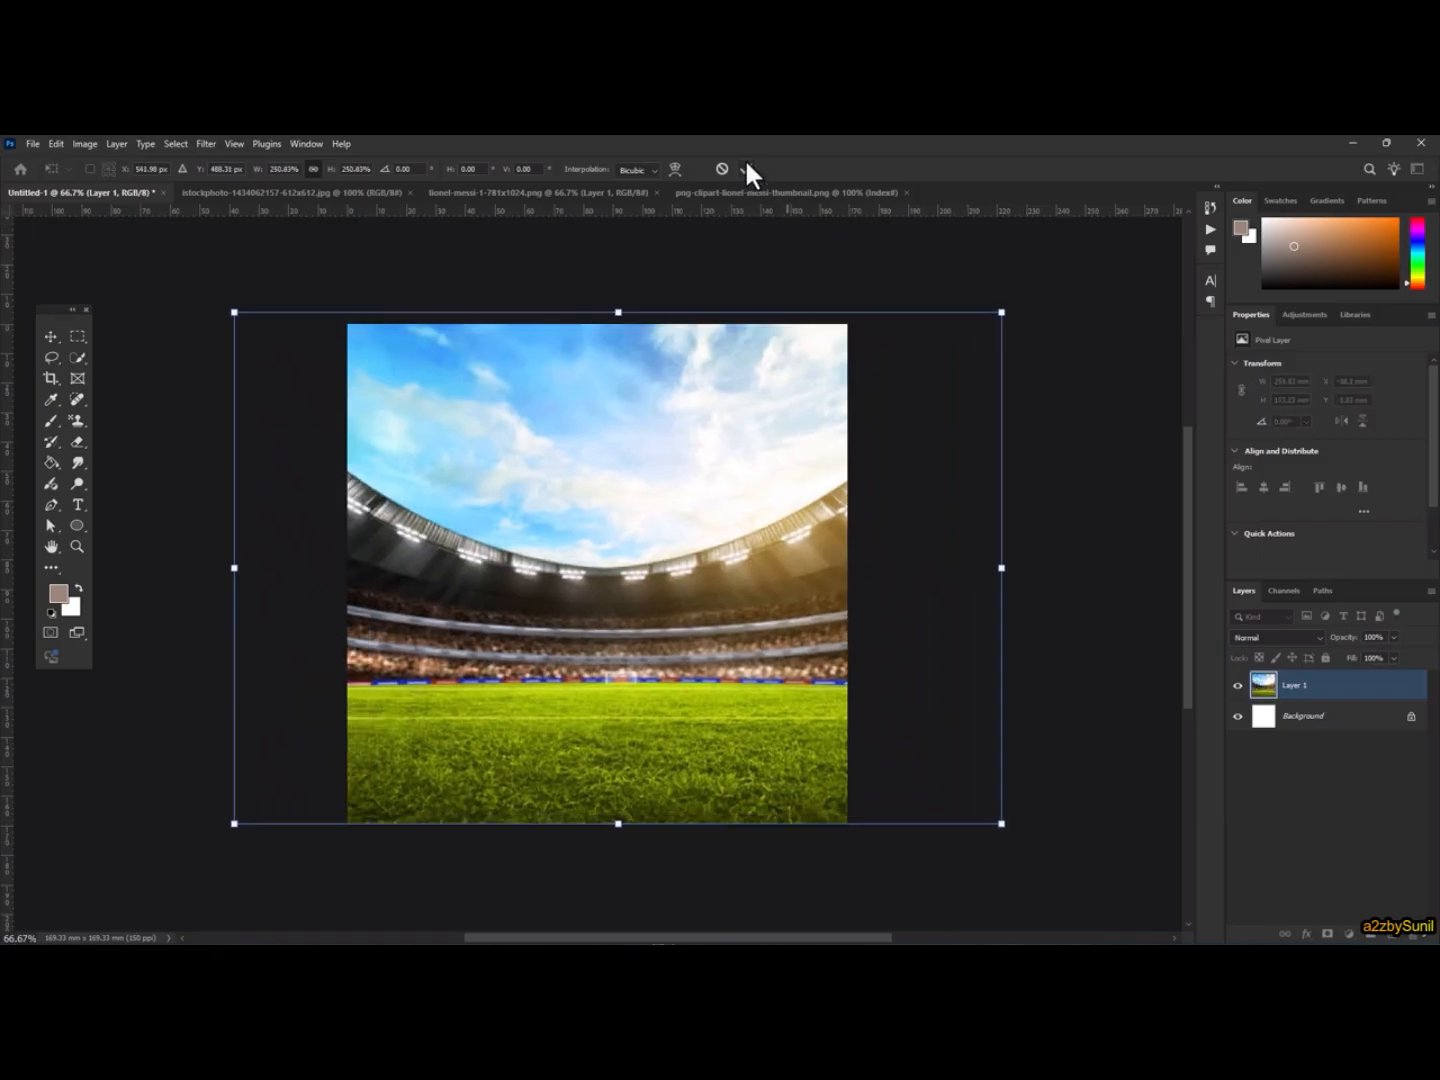
click(746, 168)
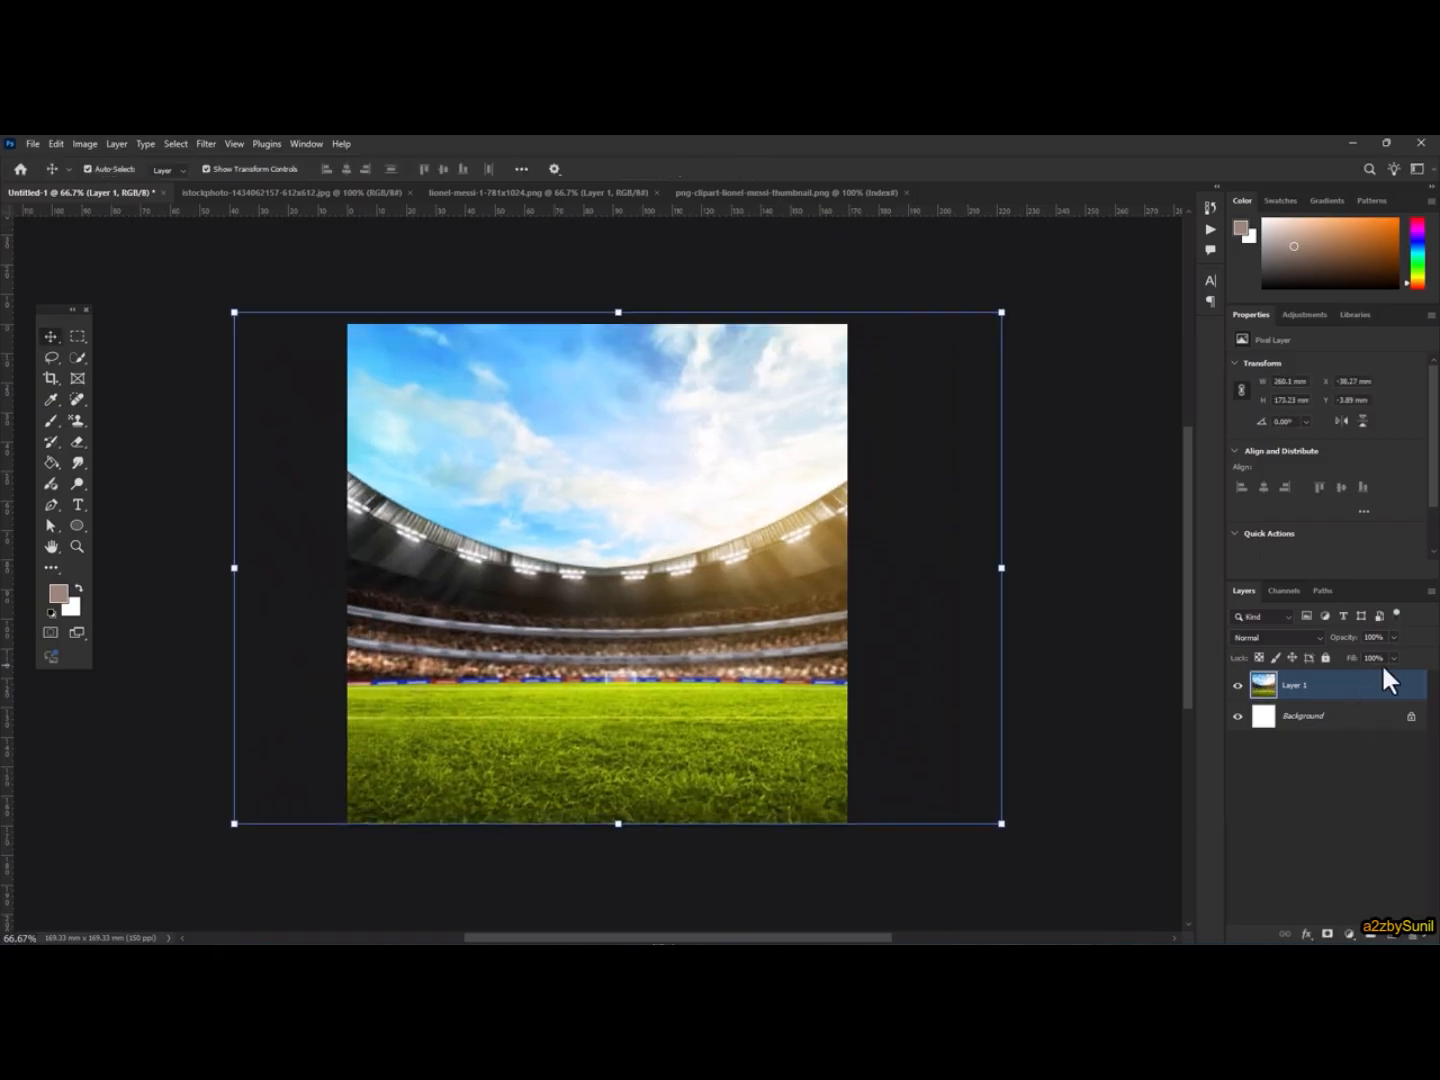
click(1325, 657)
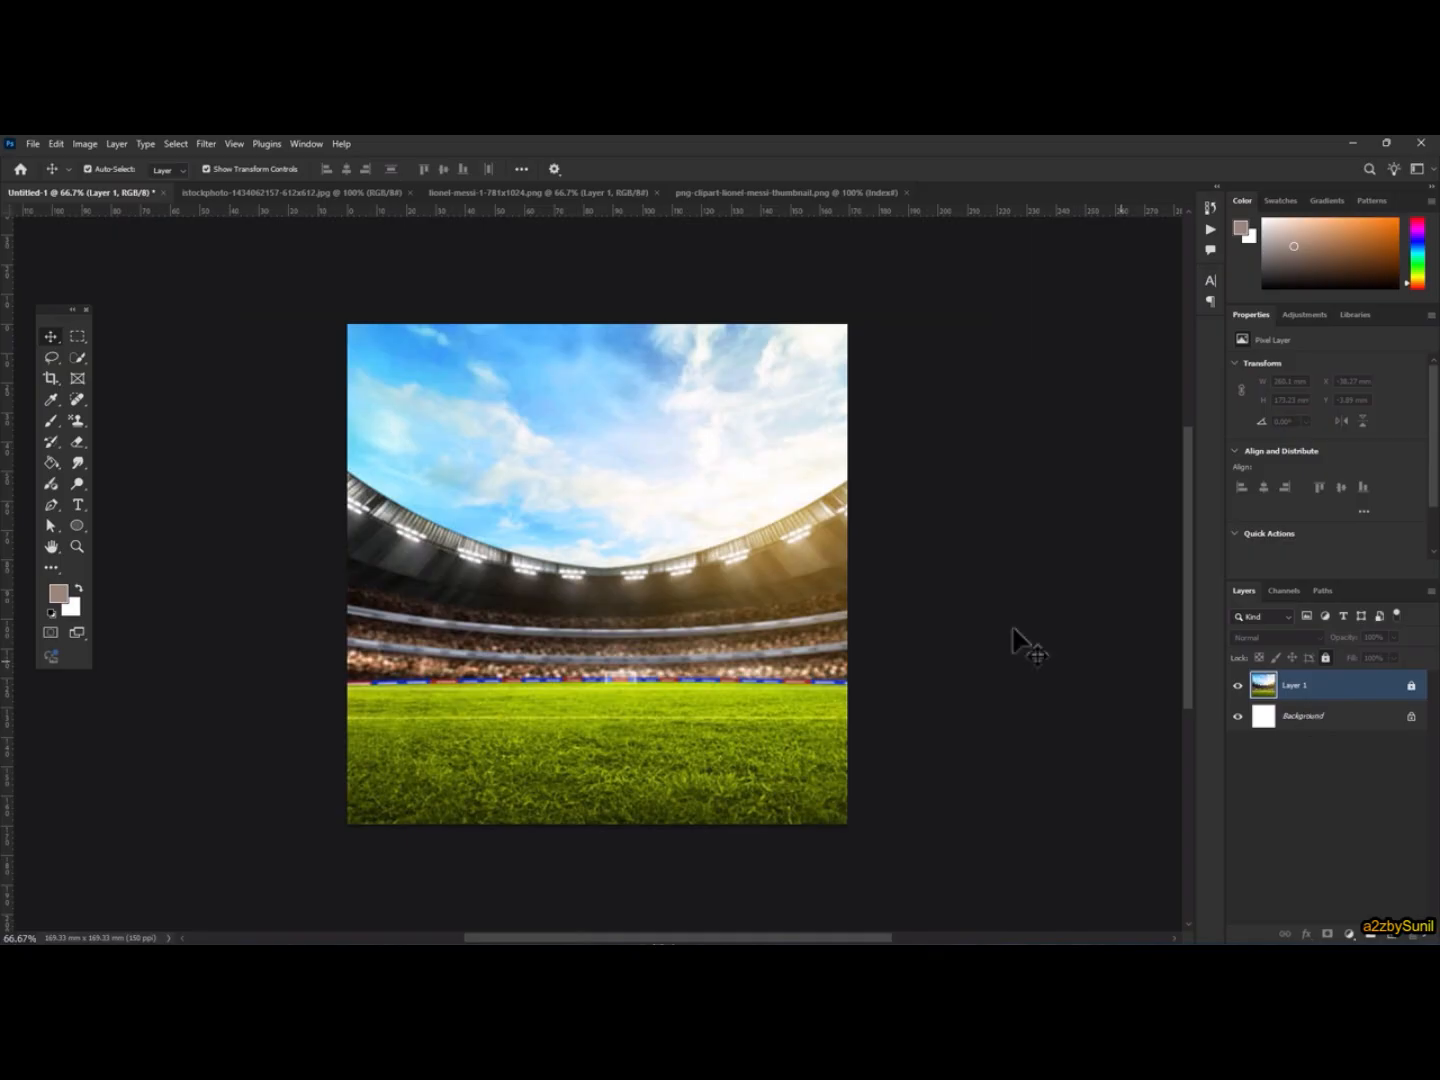
Copy the portrait cutout into Untitled-1, scale it to about 45%, and centre it in the sky above the stadium
click(470, 192)
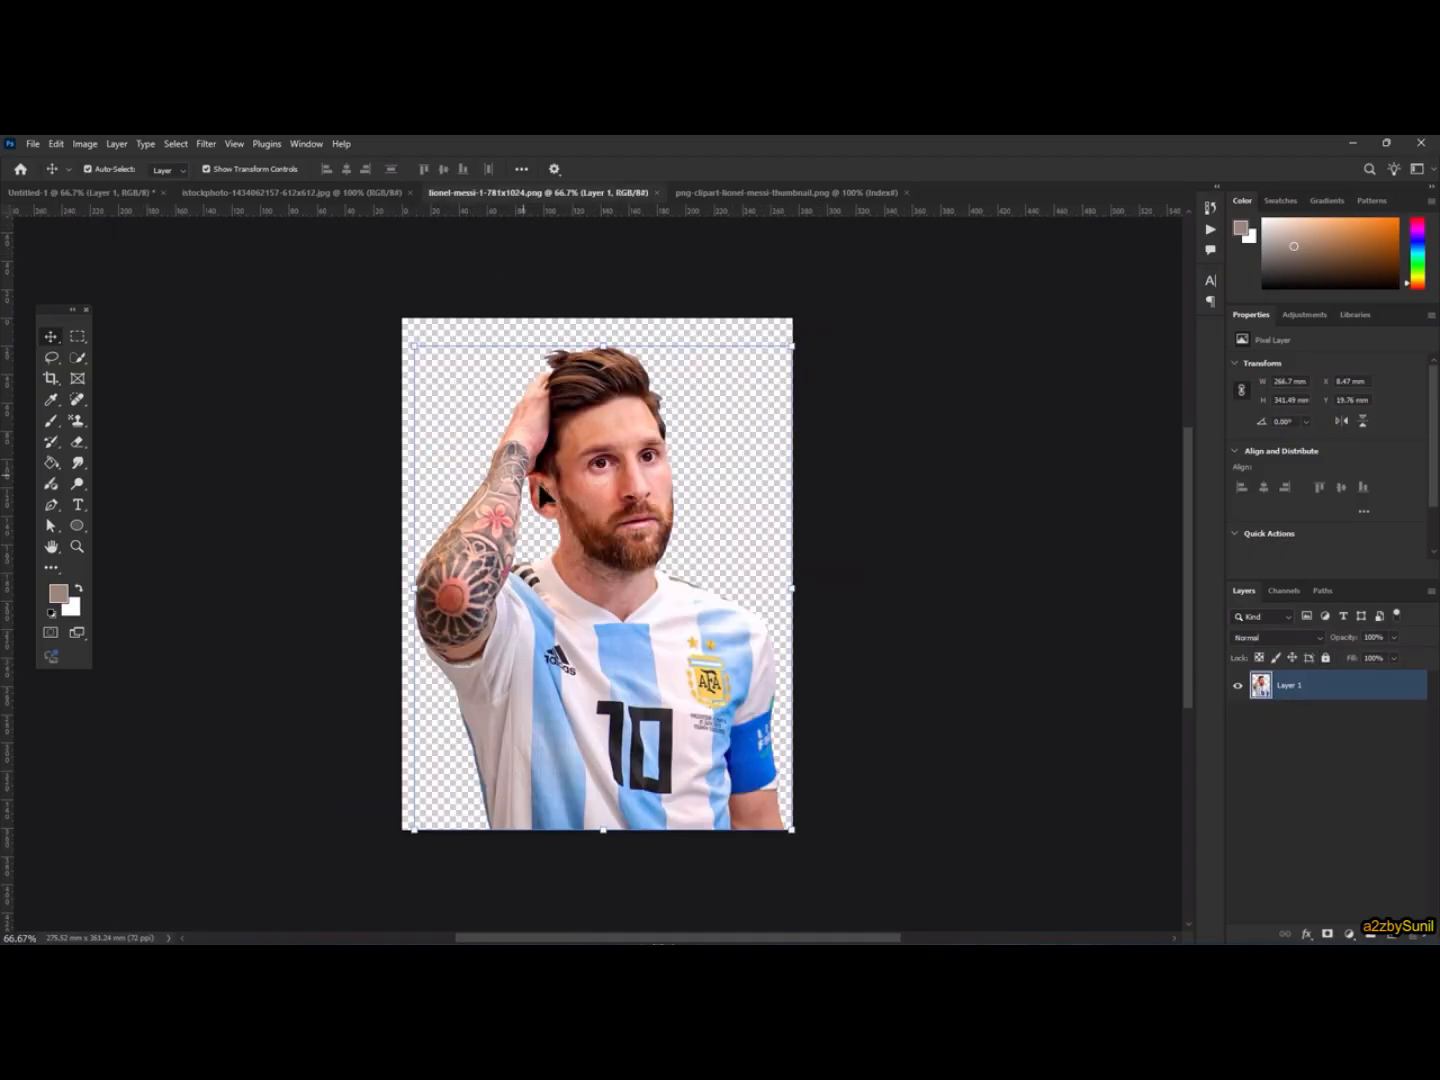
drag(604, 546, 679, 514)
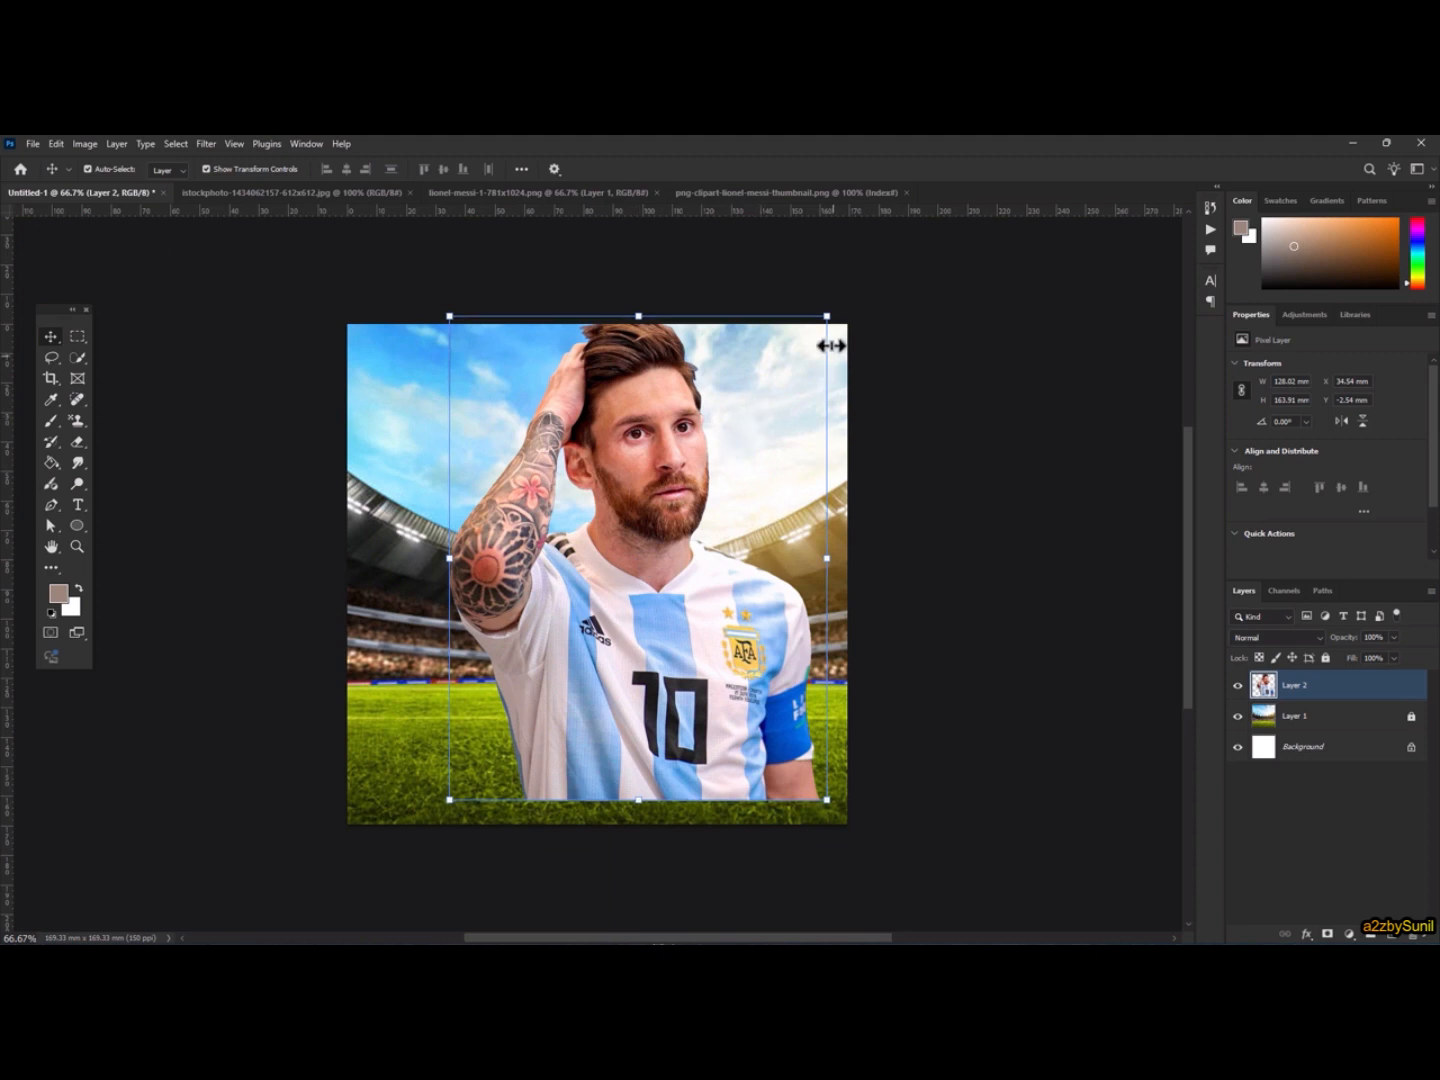
drag(825, 321, 796, 376)
key(ctrl+z)
drag(829, 316, 746, 416)
drag(607, 537, 581, 458)
drag(724, 325, 691, 368)
drag(601, 549, 593, 527)
drag(682, 343, 693, 329)
drag(637, 515, 620, 522)
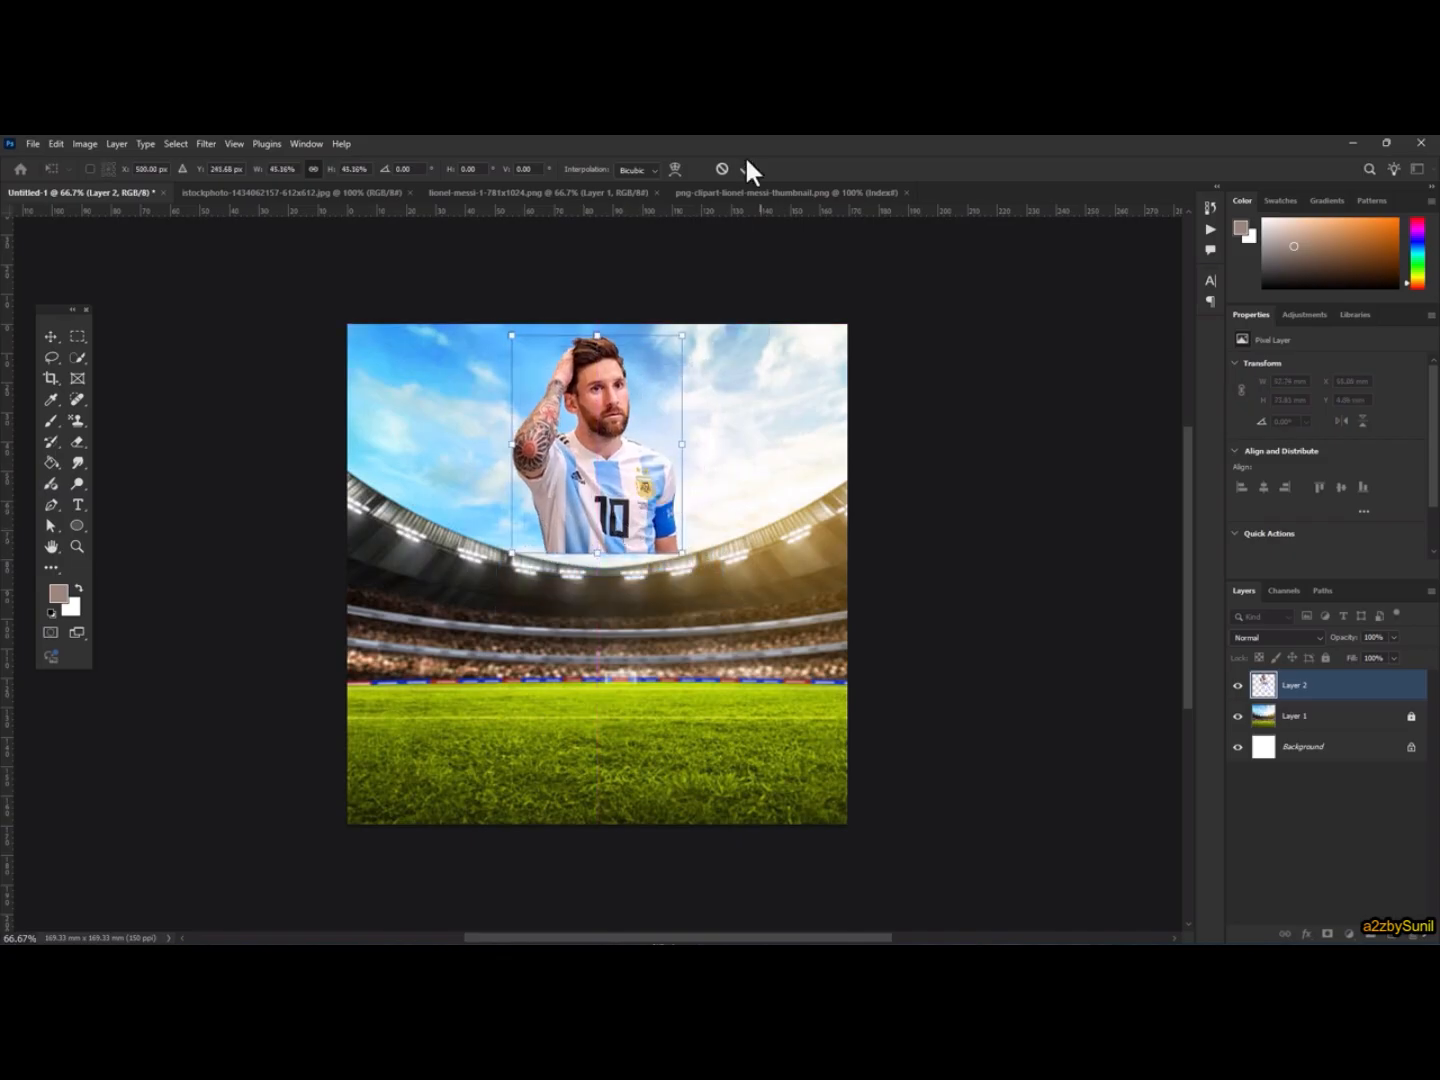
key(Return)
Fade out the lower edge of the portrait with a large Soft Round eraser at 0% hardness
click(77, 441)
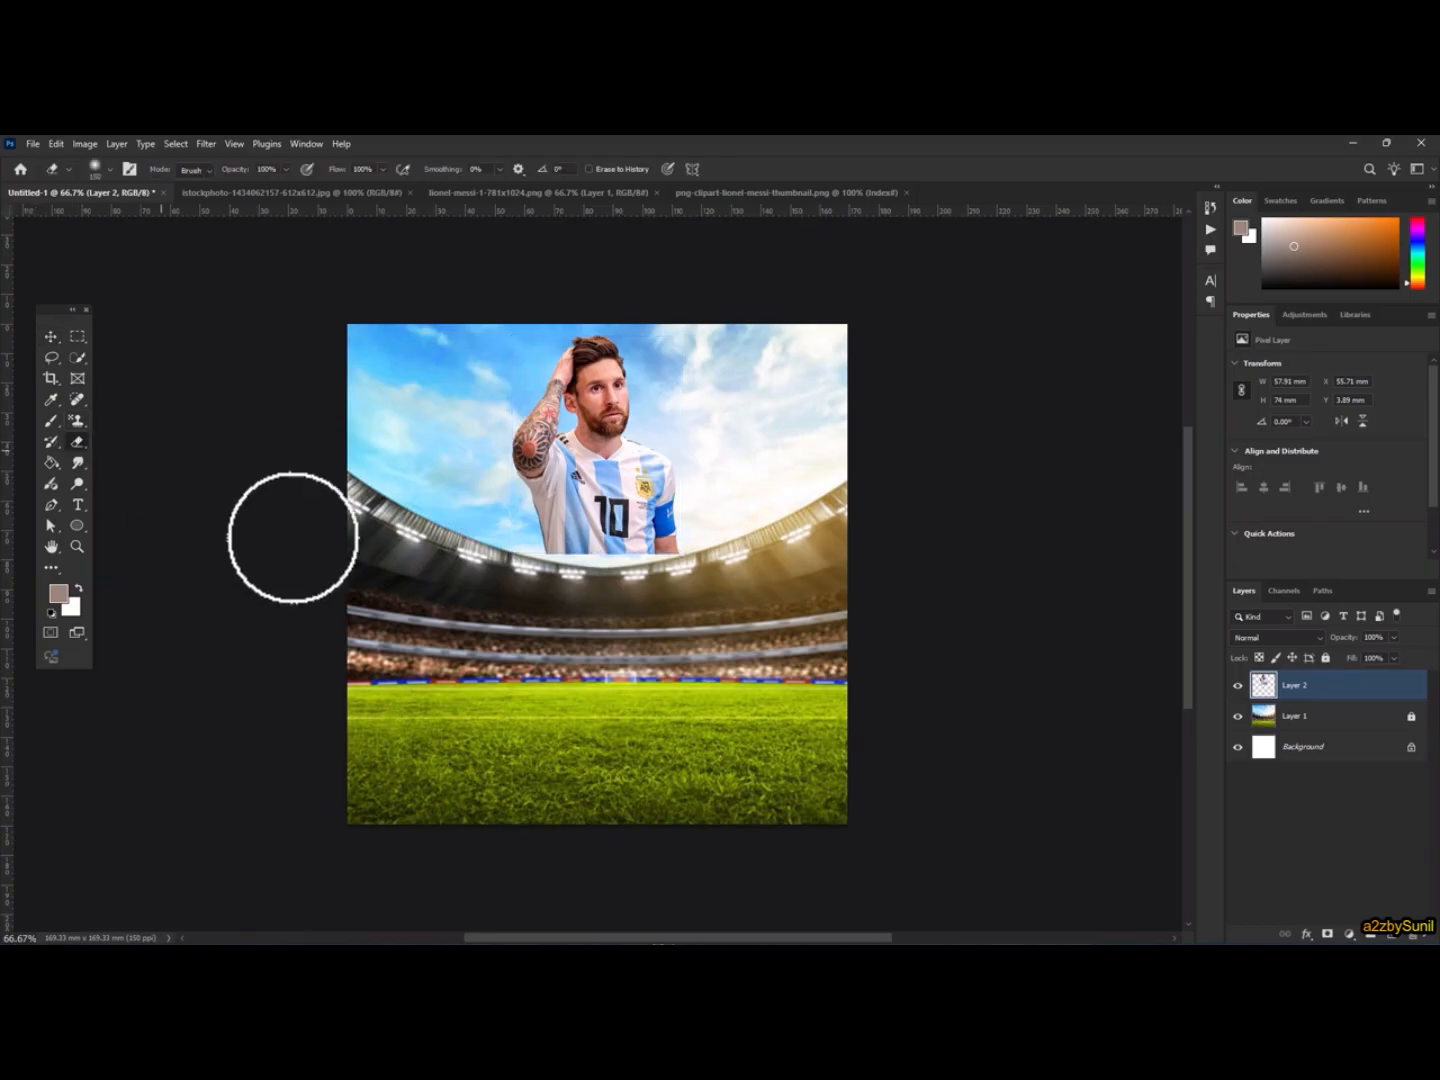
right_click(642, 600)
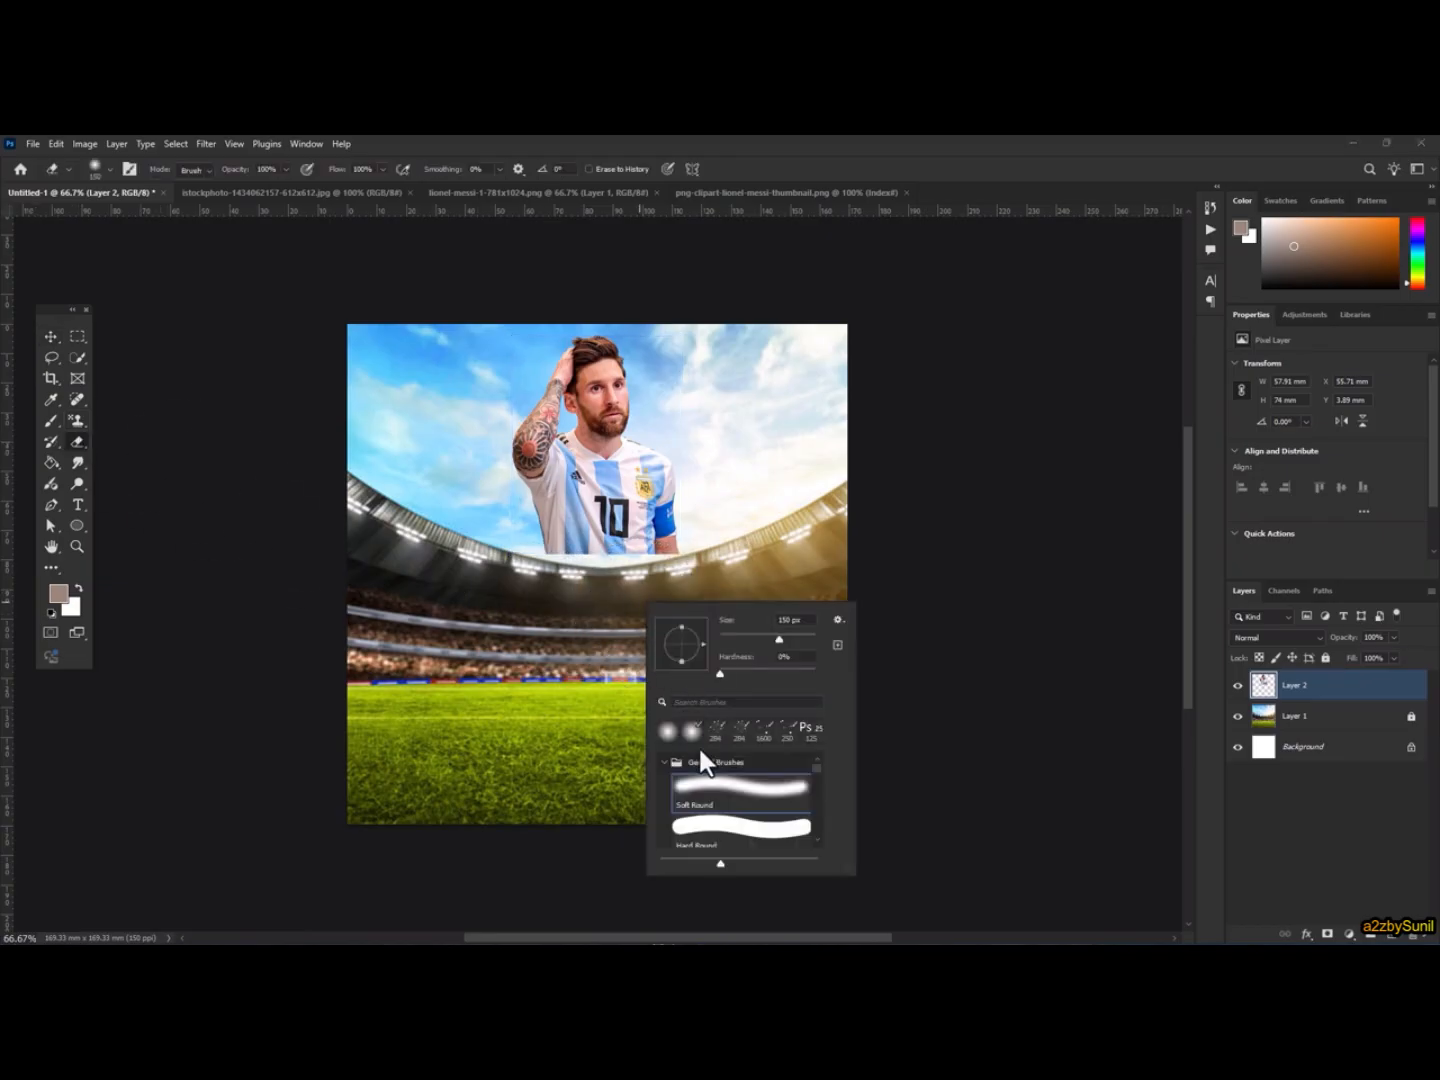
drag(780, 640, 799, 639)
click(566, 611)
key(bracketleft)
key(bracketleft)
key(bracketleft)
key(bracketleft)
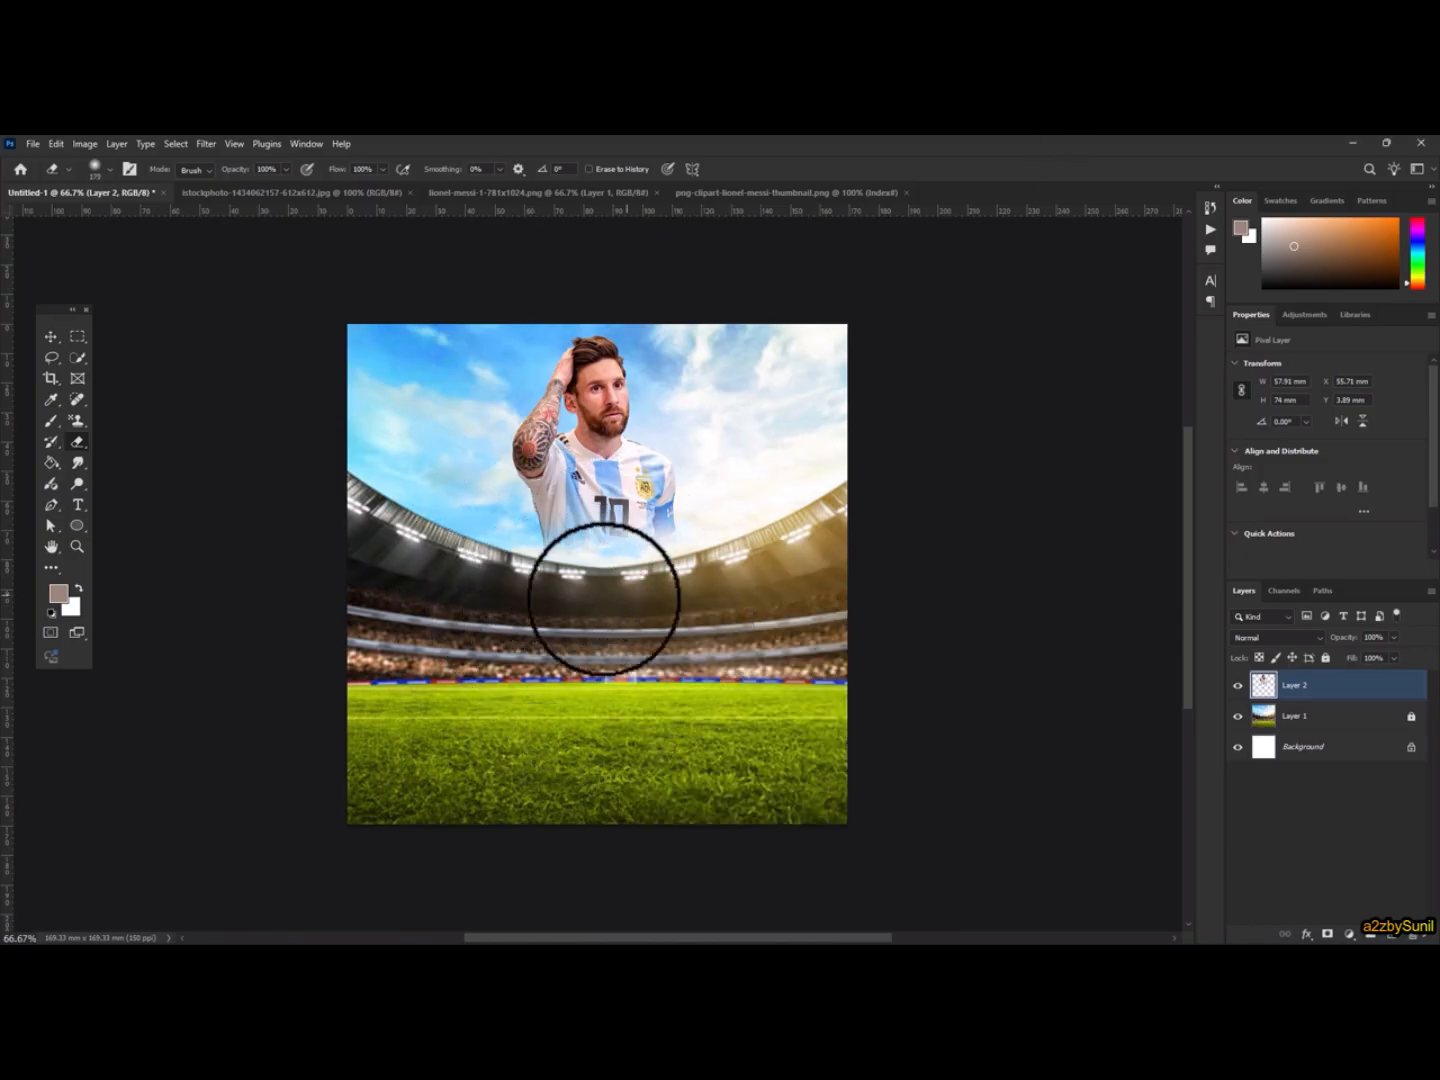
Convert the full-body player image from Indexed Color to RGB Color mode, and select its subject automatically
click(620, 191)
click(724, 192)
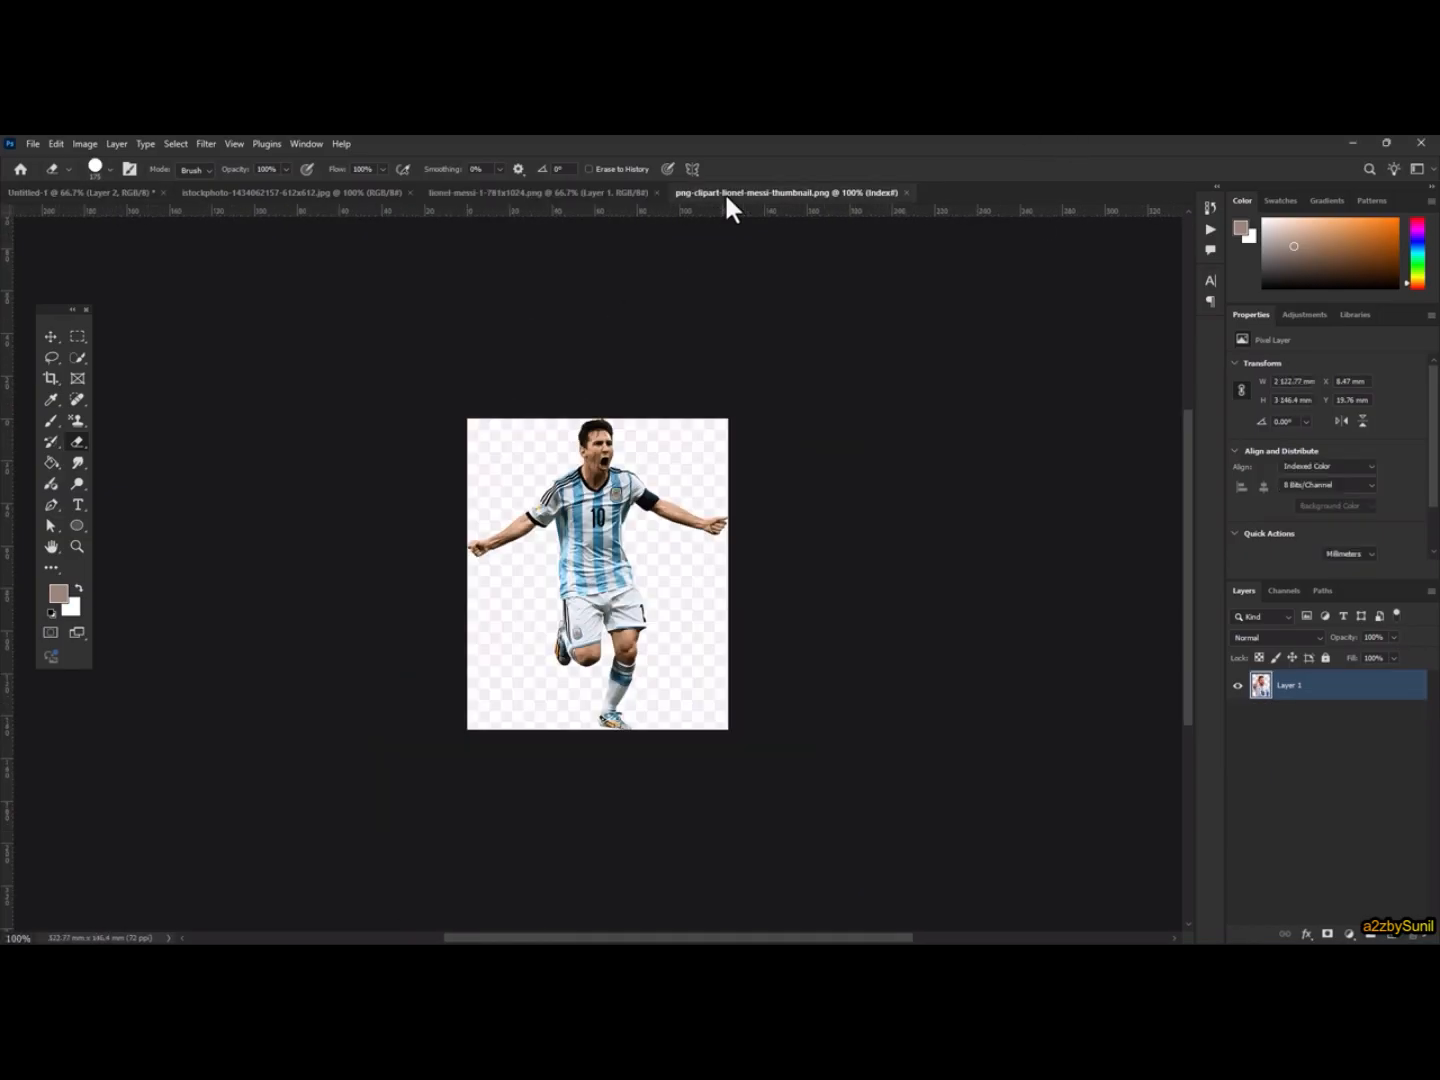
click(52, 337)
drag(598, 527, 611, 530)
key(ctrl+z)
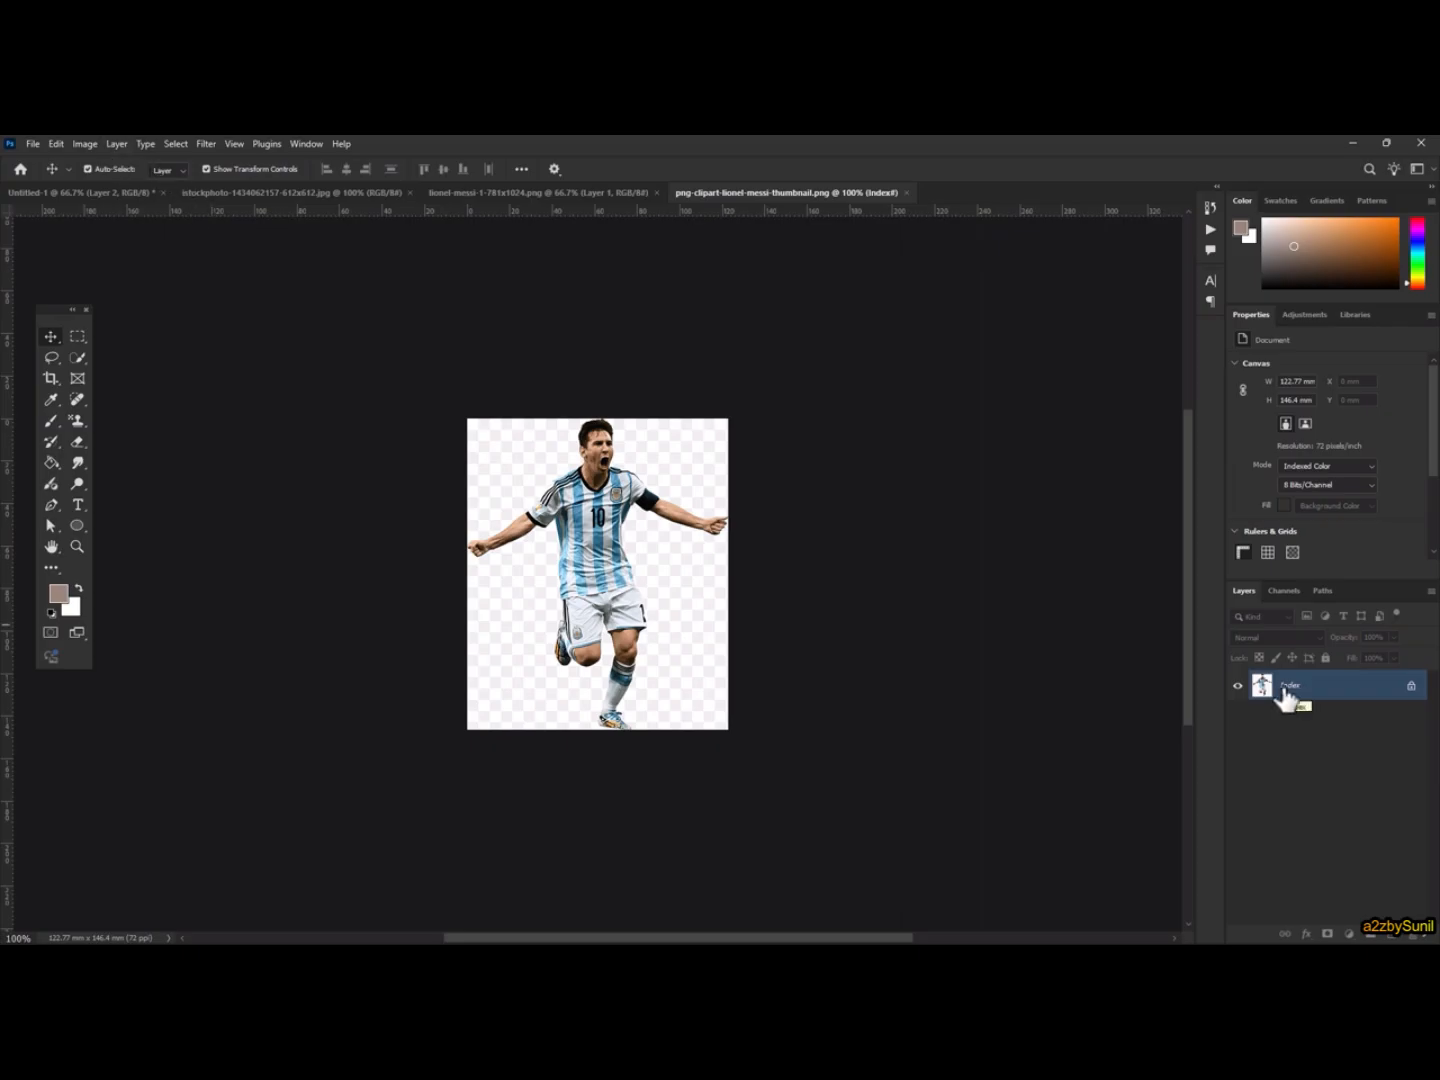
click(86, 142)
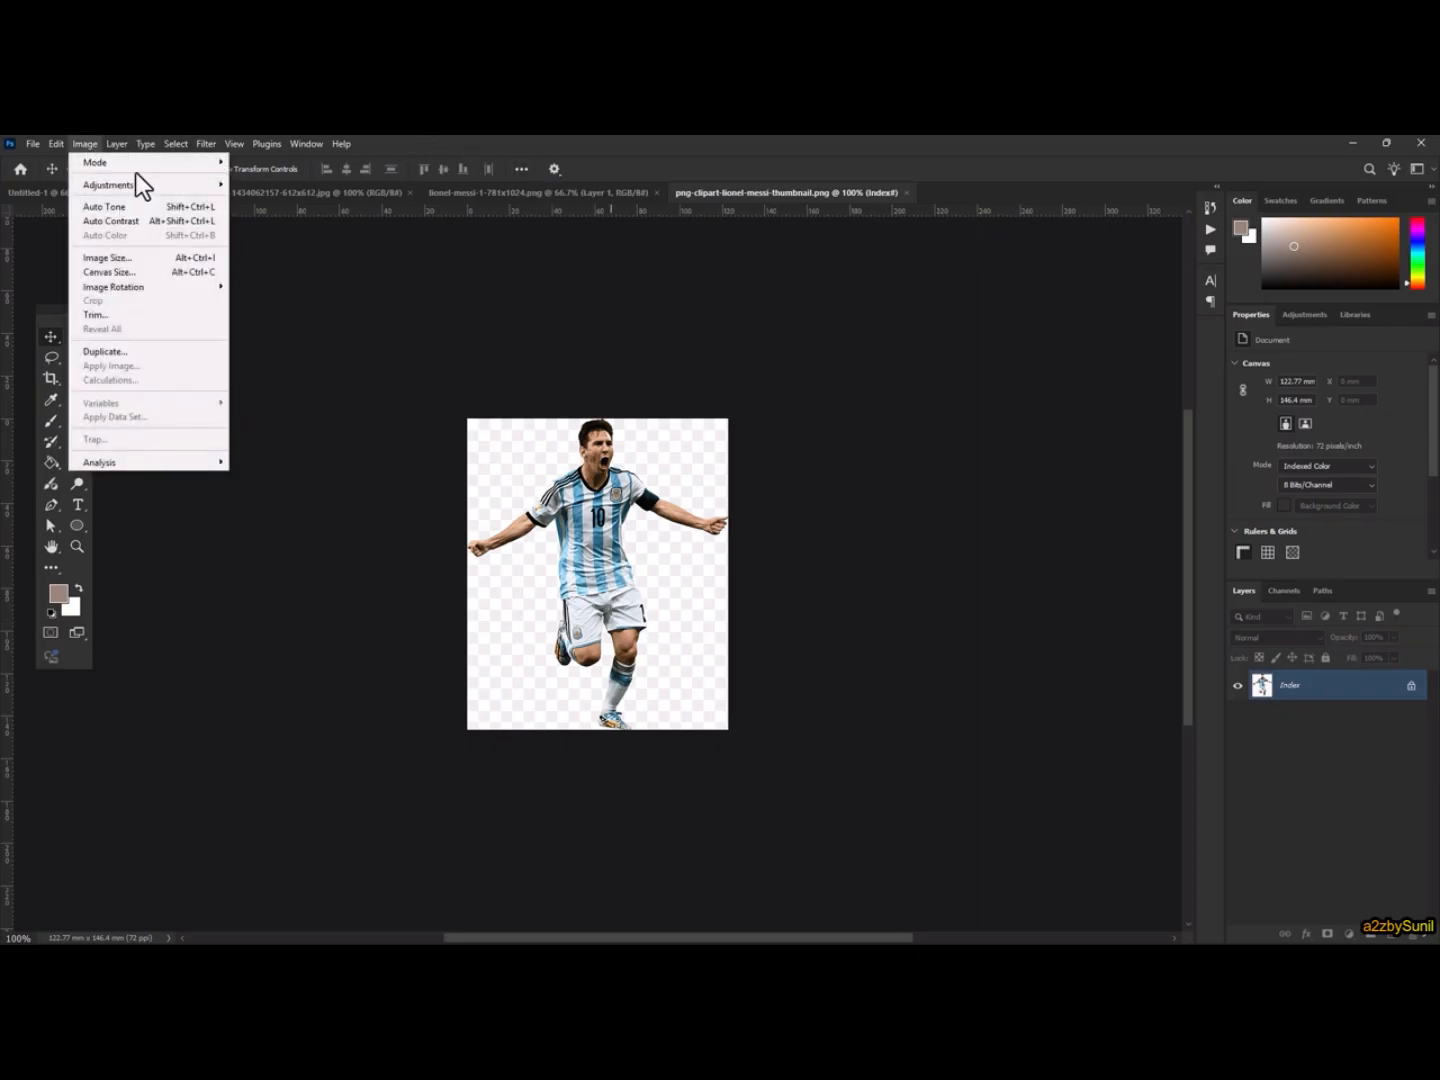
mouse_move(142, 184)
mouse_move(178, 165)
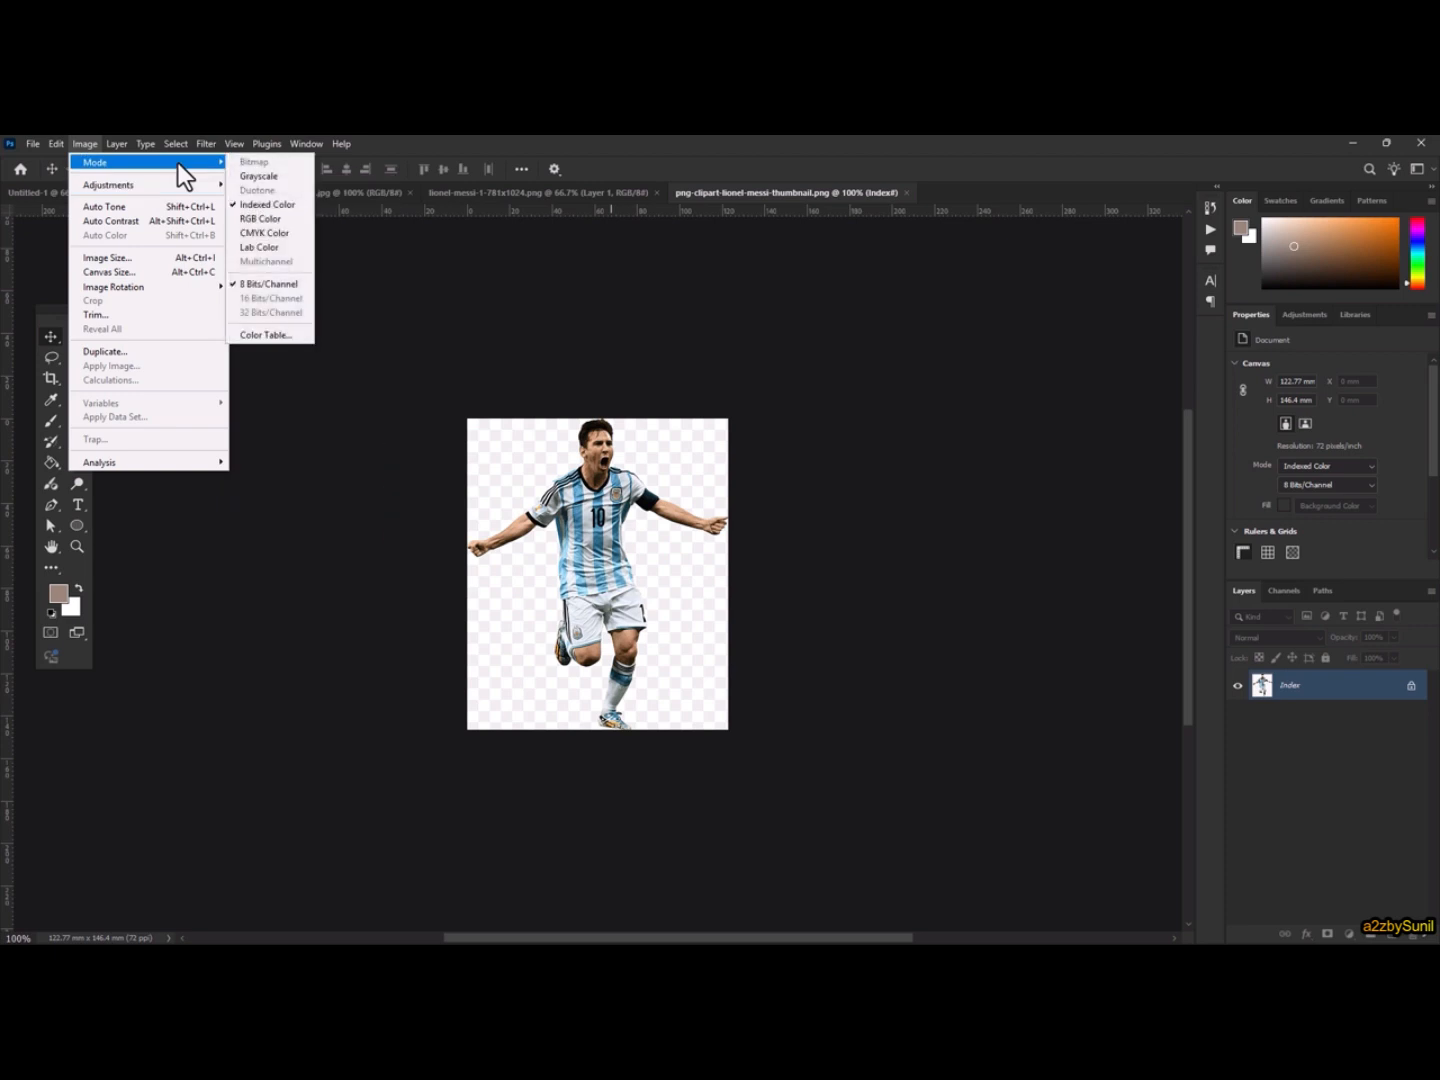
click(287, 218)
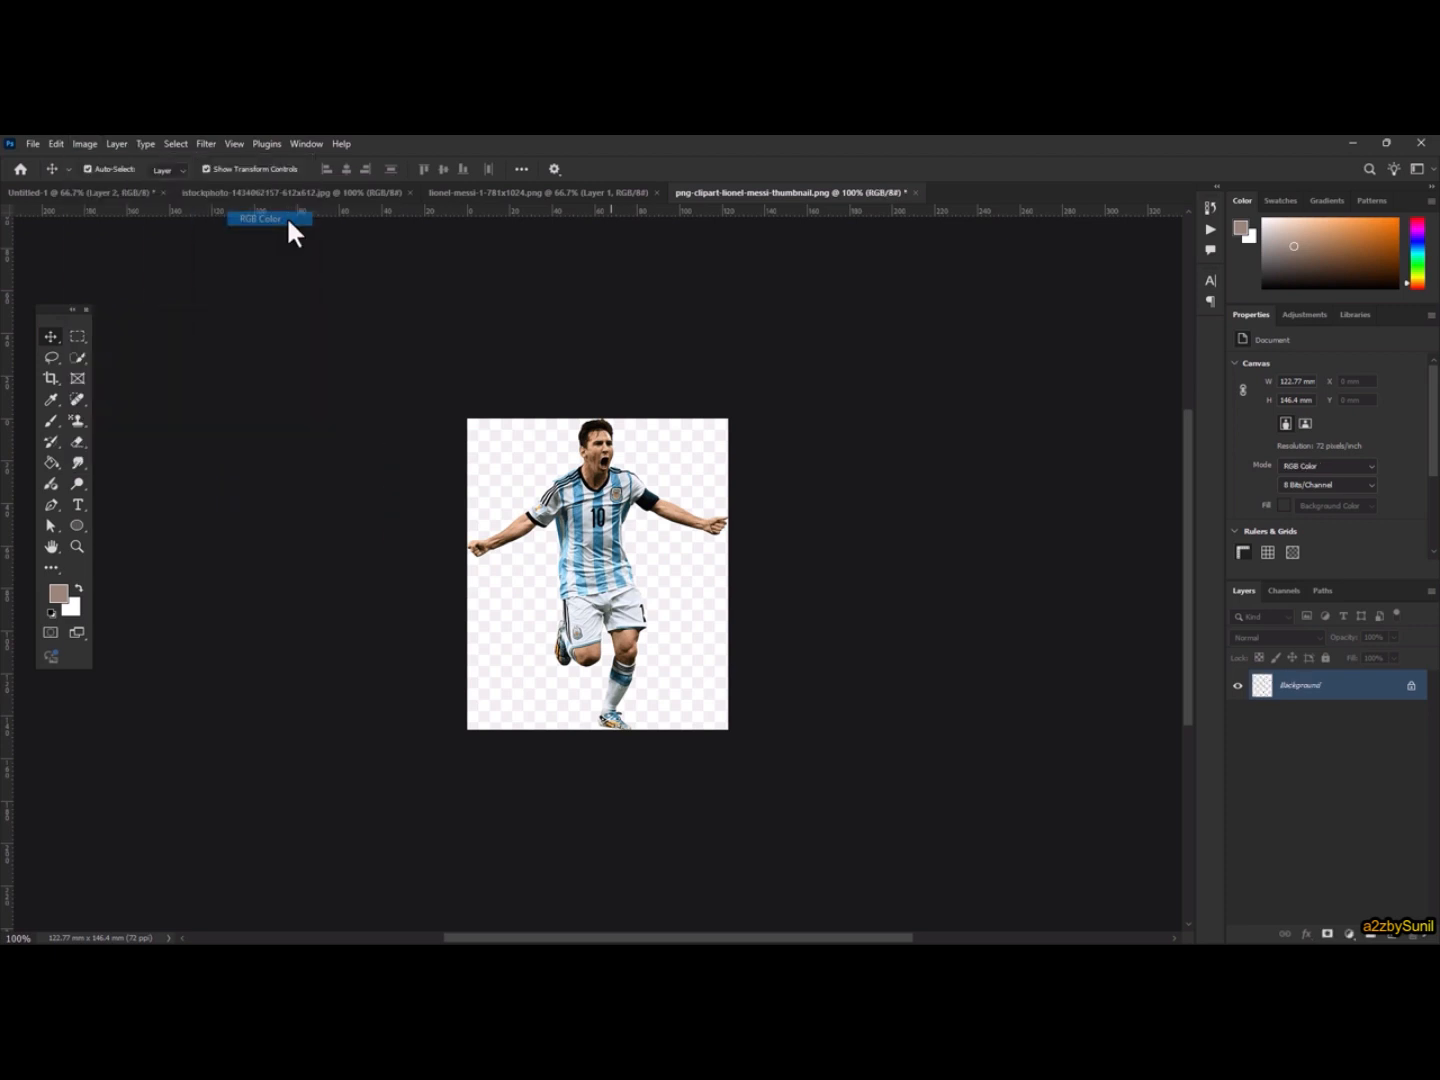
click(180, 143)
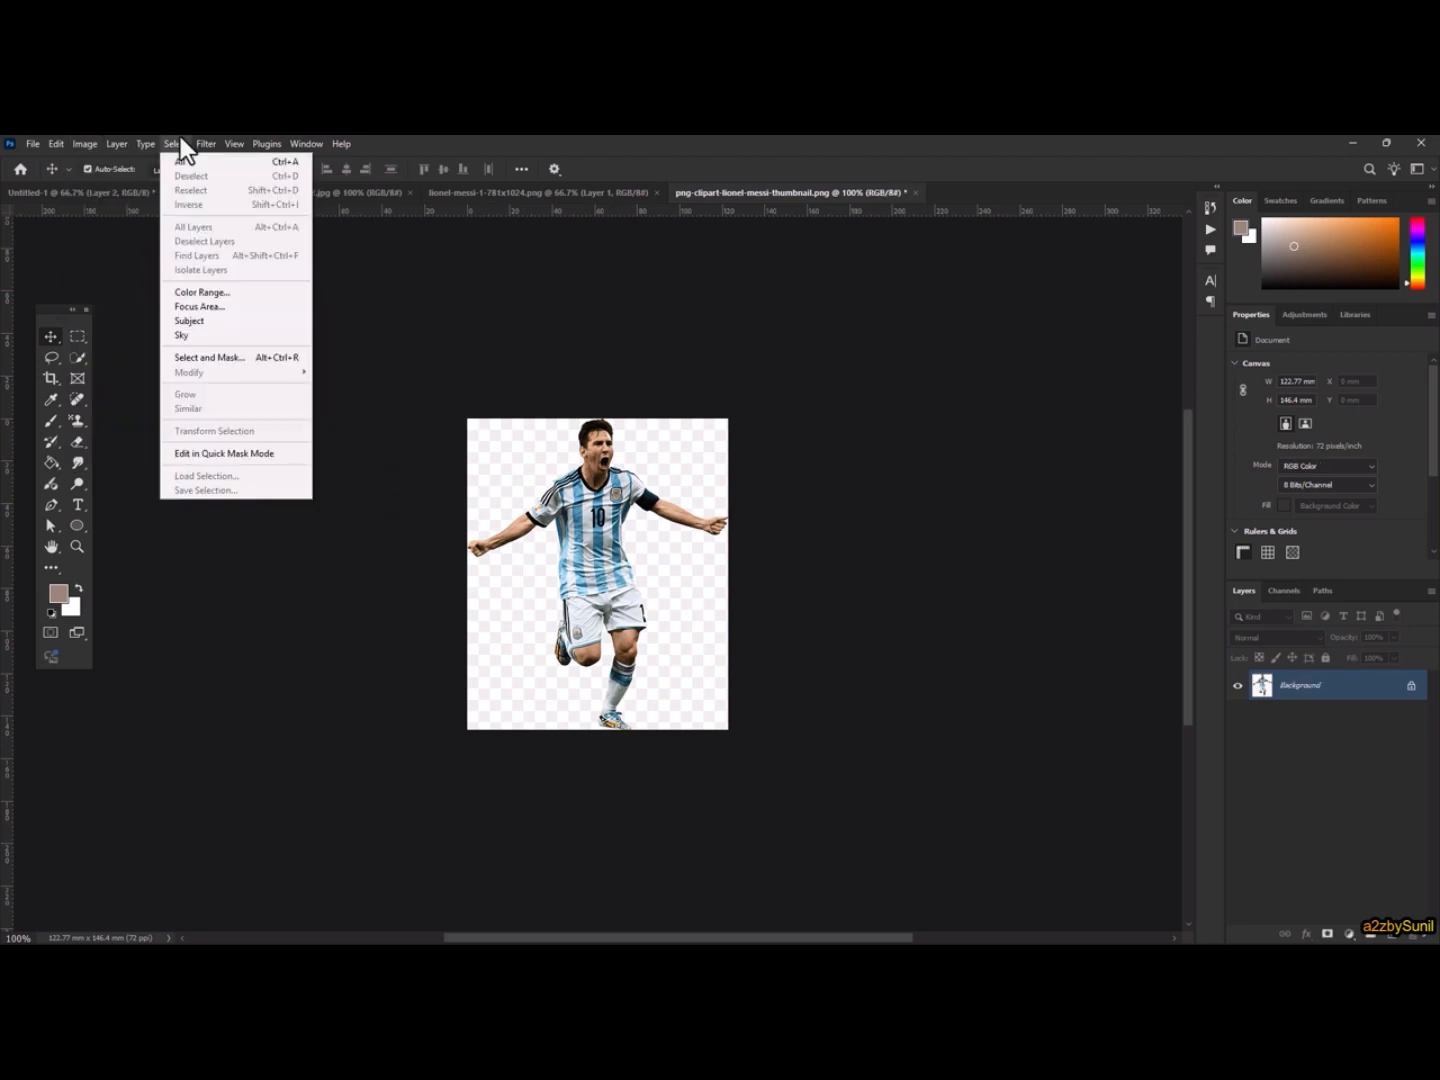
click(232, 321)
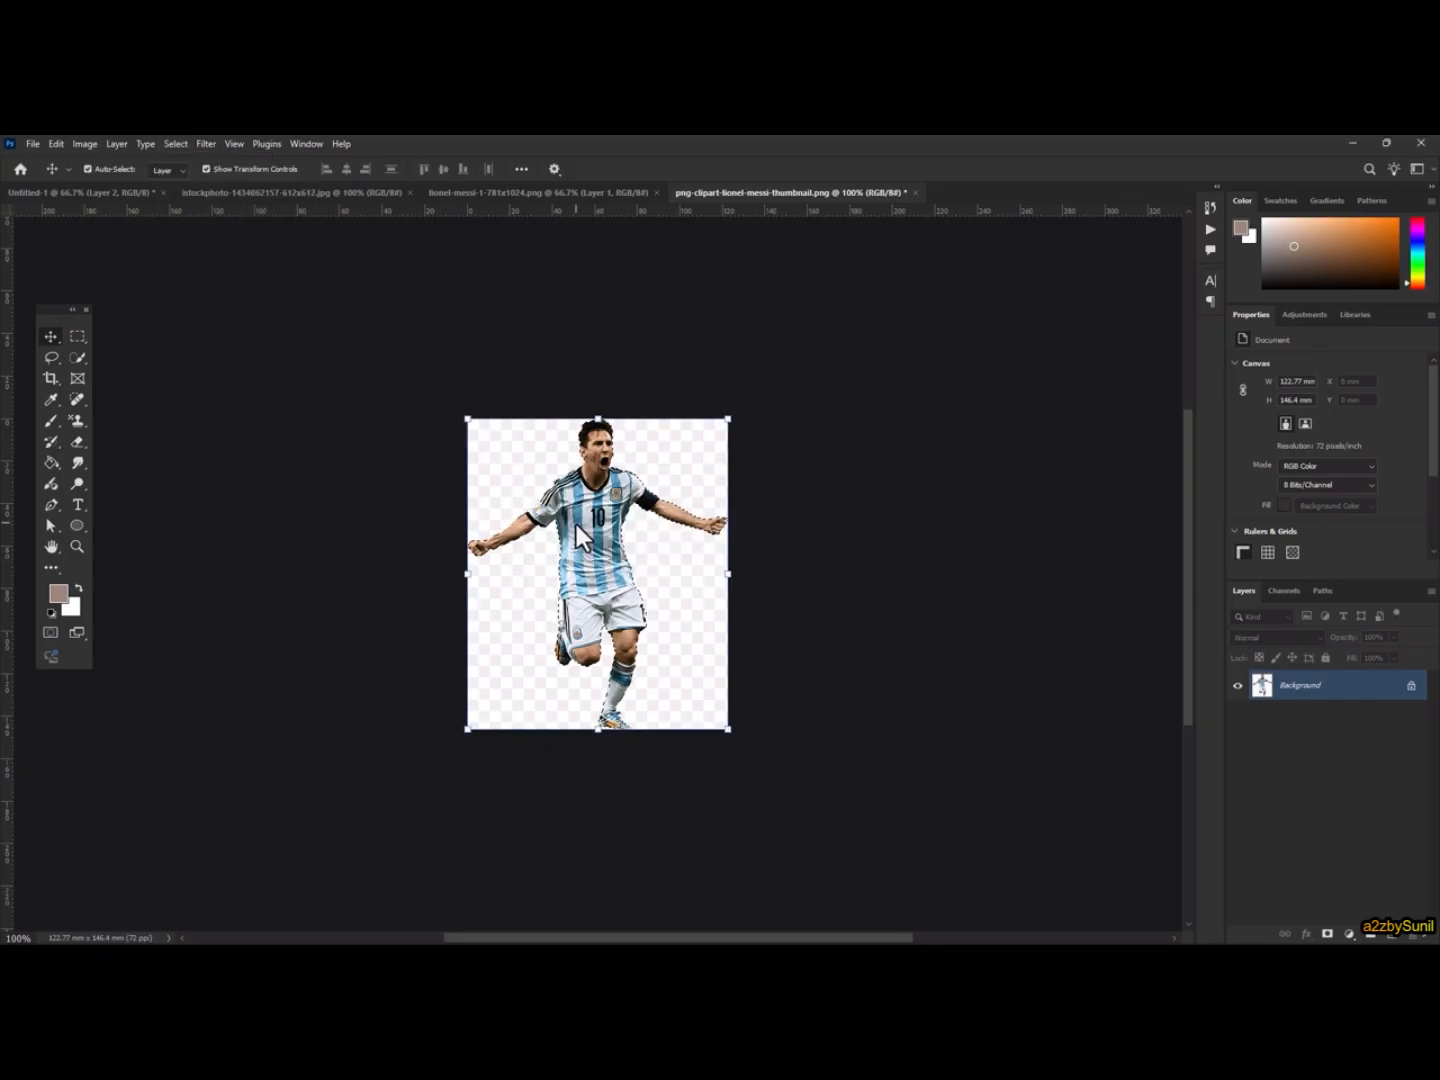
Refine the selection along the edges of the player's shorts and shirt with the Quick Selection tool
scroll(632, 660, up, 10)
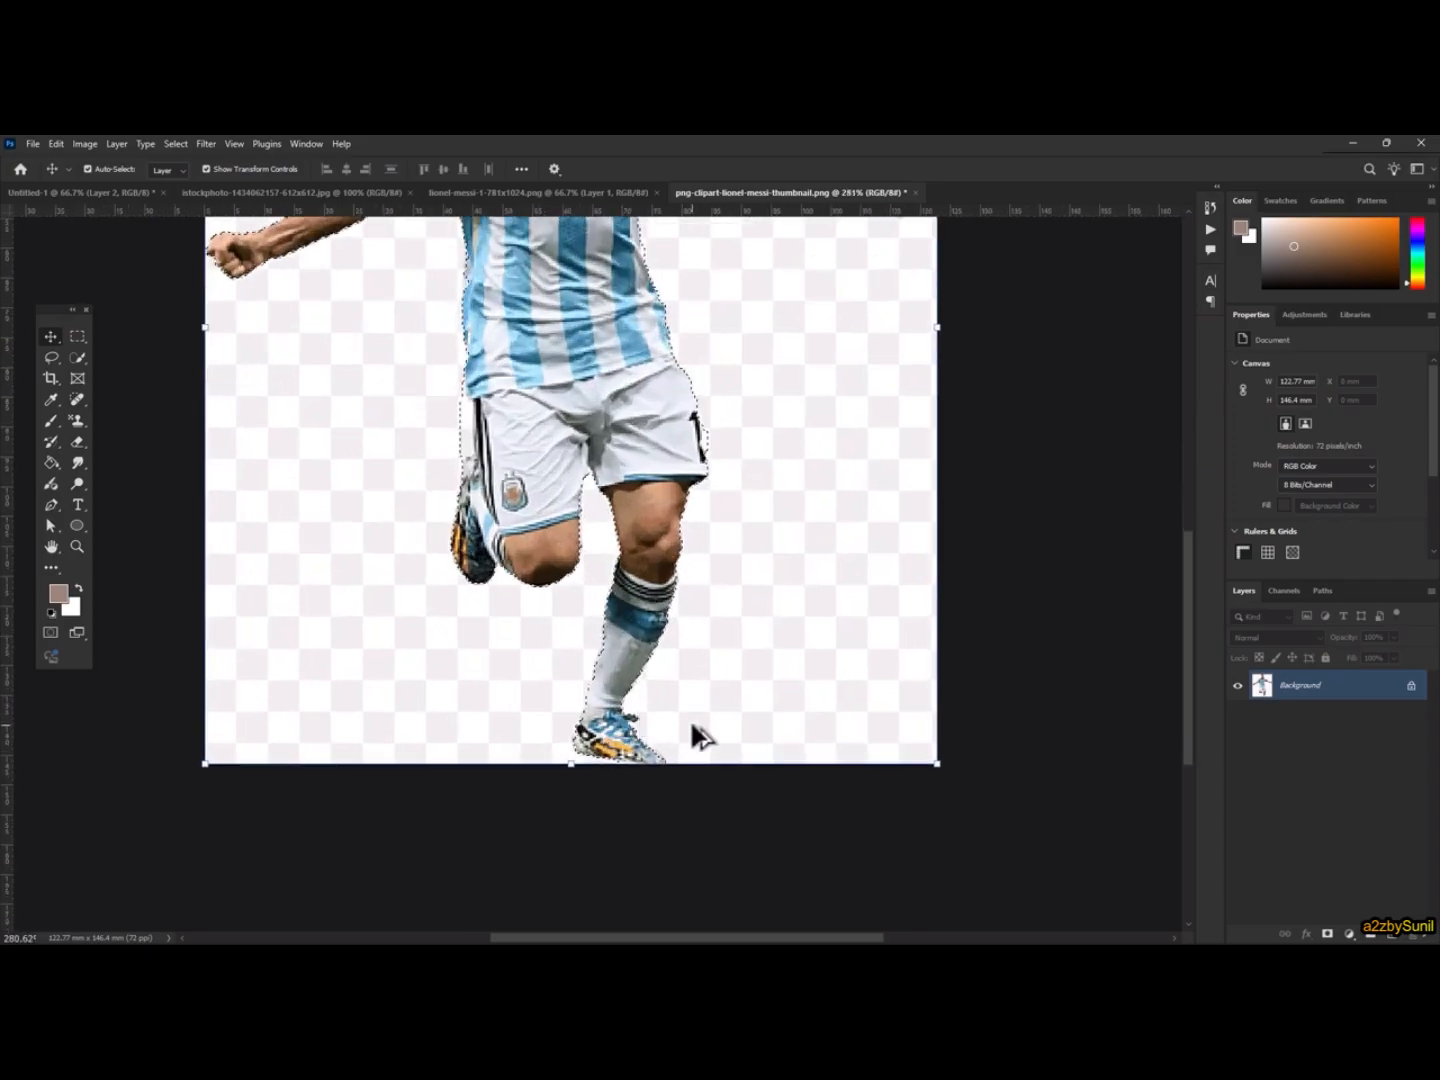
scroll(544, 636, down, 5)
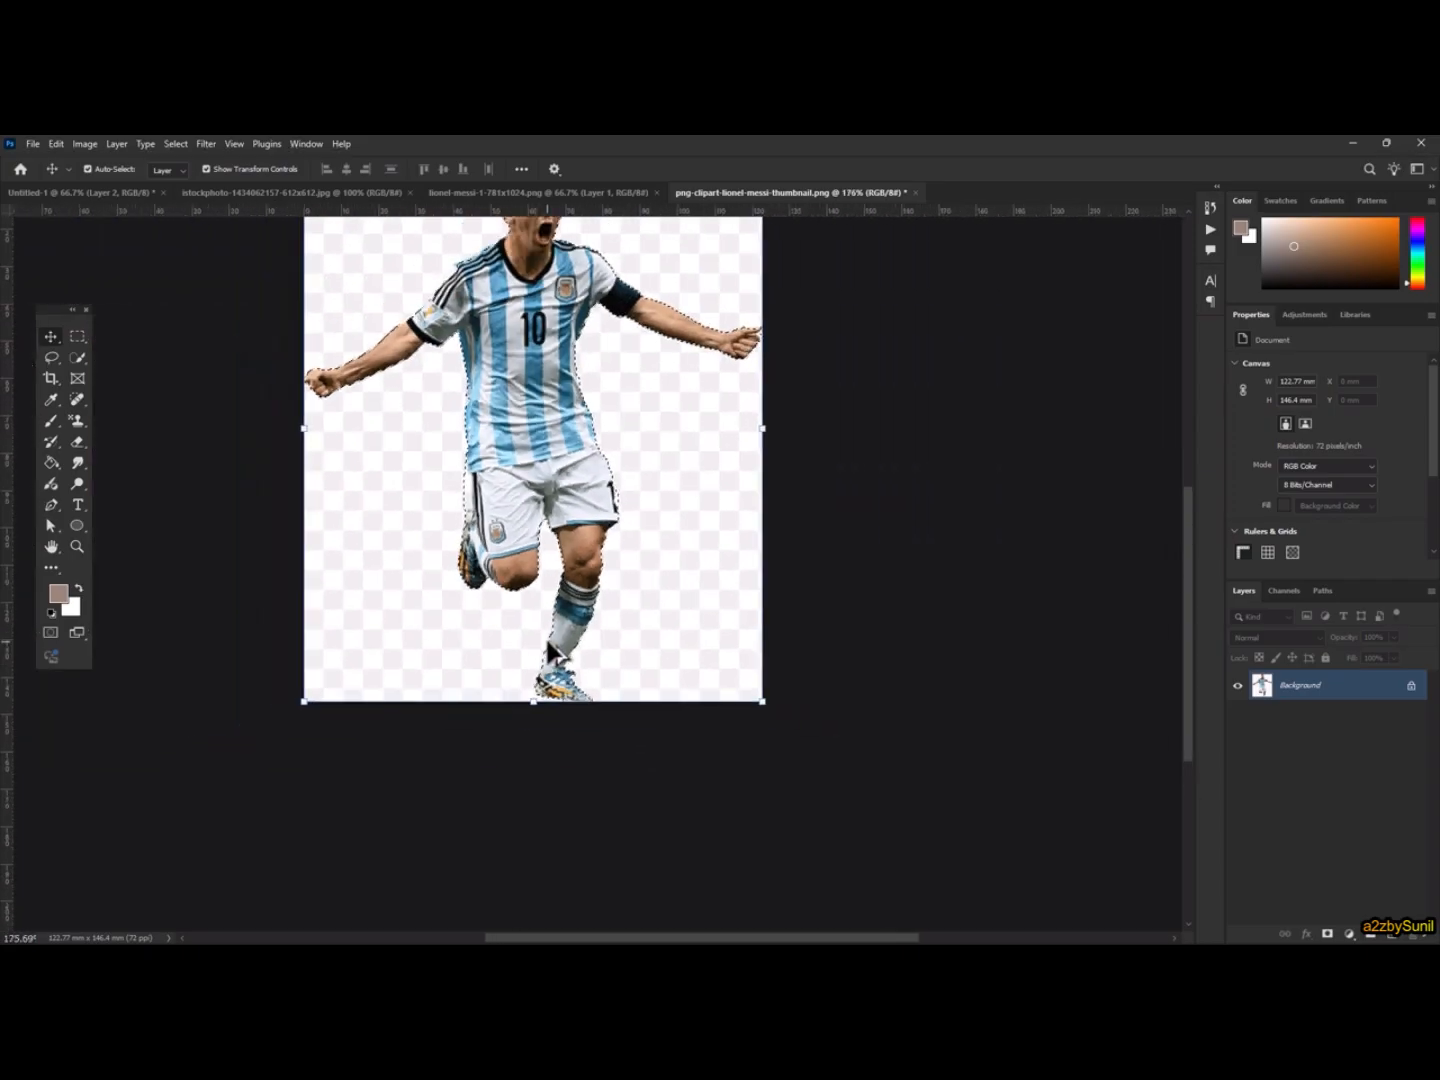
scroll(628, 493, up, 2)
scroll(623, 484, up, 5)
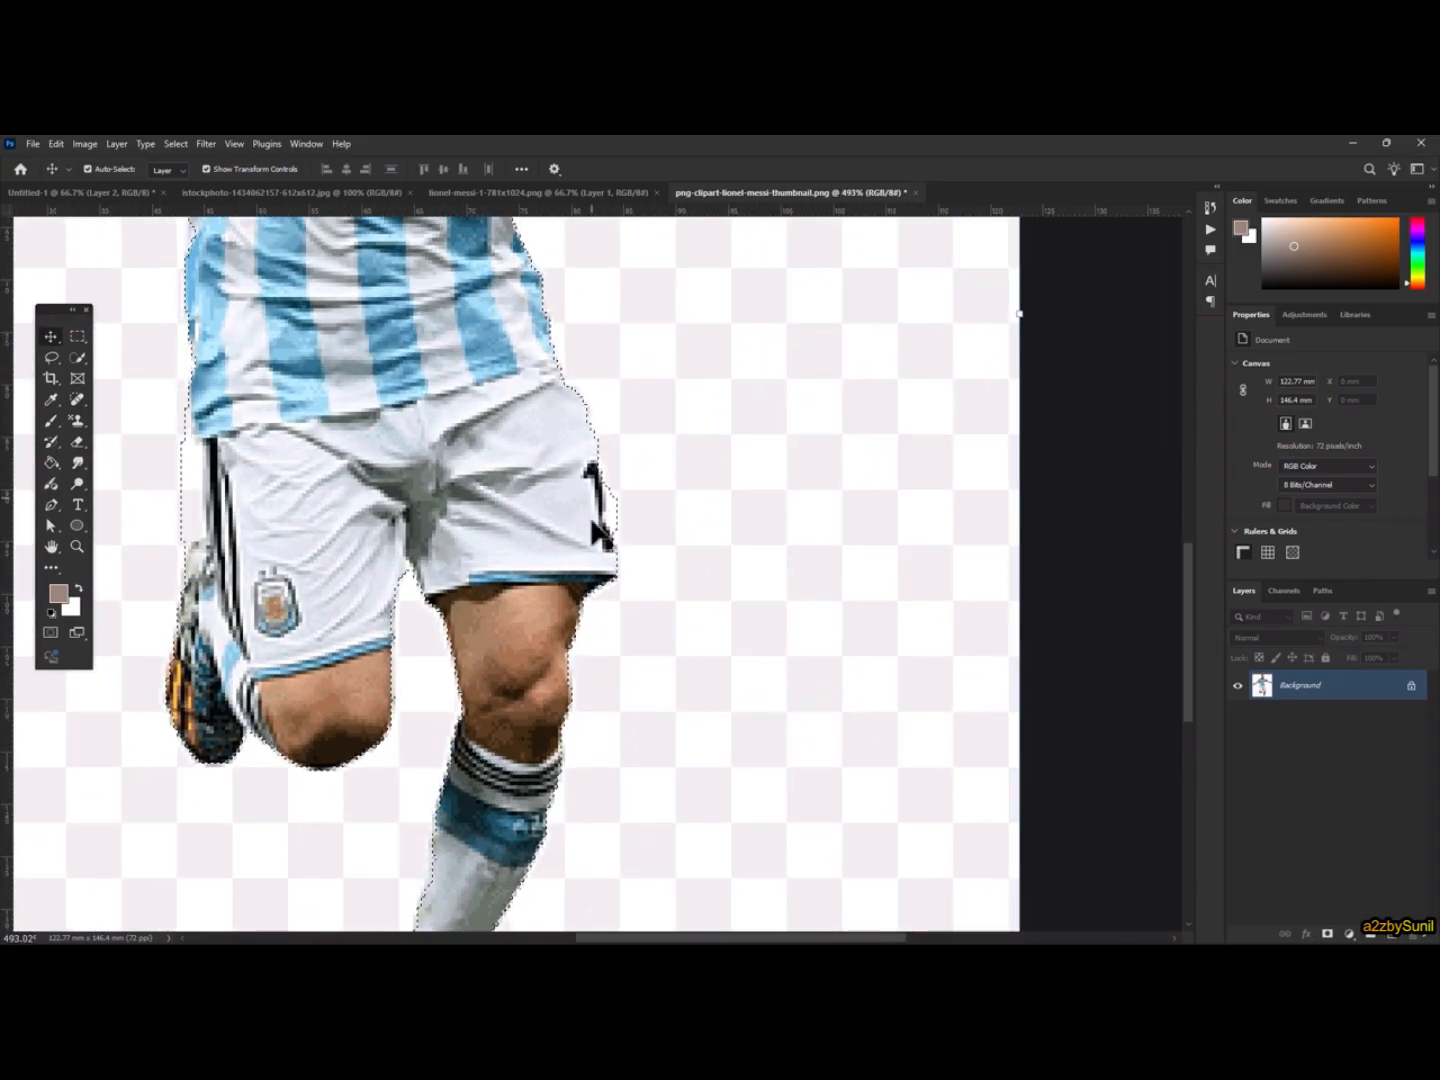
right_click(78, 358)
click(122, 372)
mouse_move(178, 435)
mouse_down()
mouse_move(190, 483)
mouse_move(174, 538)
mouse_up()
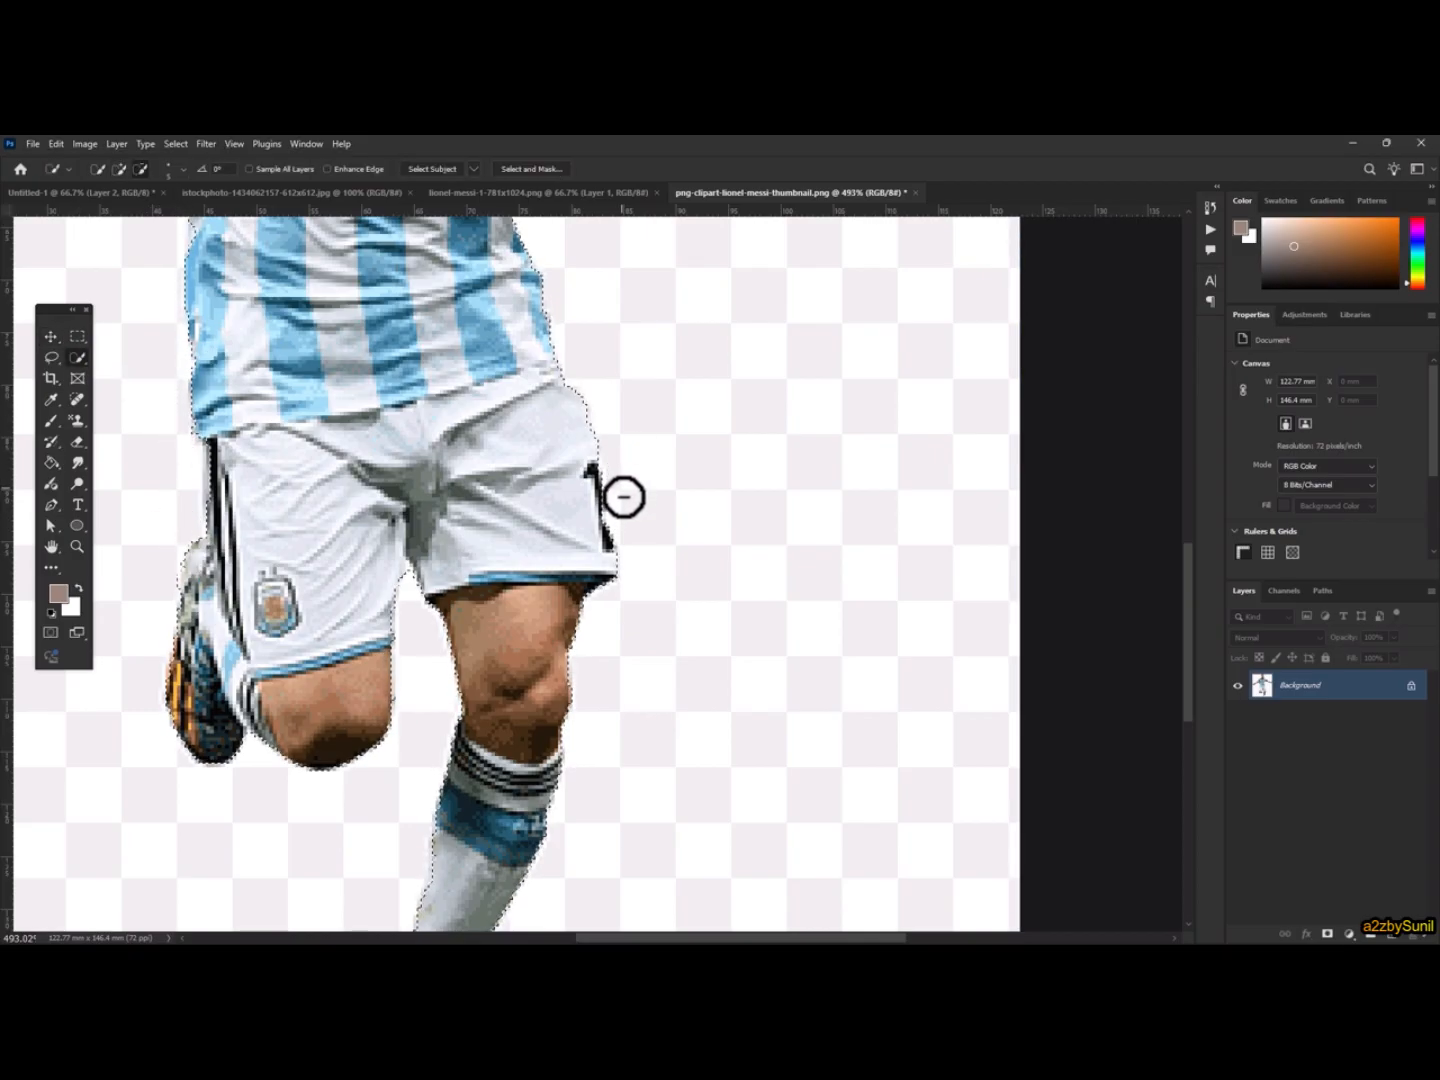
mouse_move(366, 428)
mouse_down()
mouse_move(578, 823)
mouse_move(601, 633)
mouse_move(692, 603)
mouse_move(556, 749)
mouse_up()
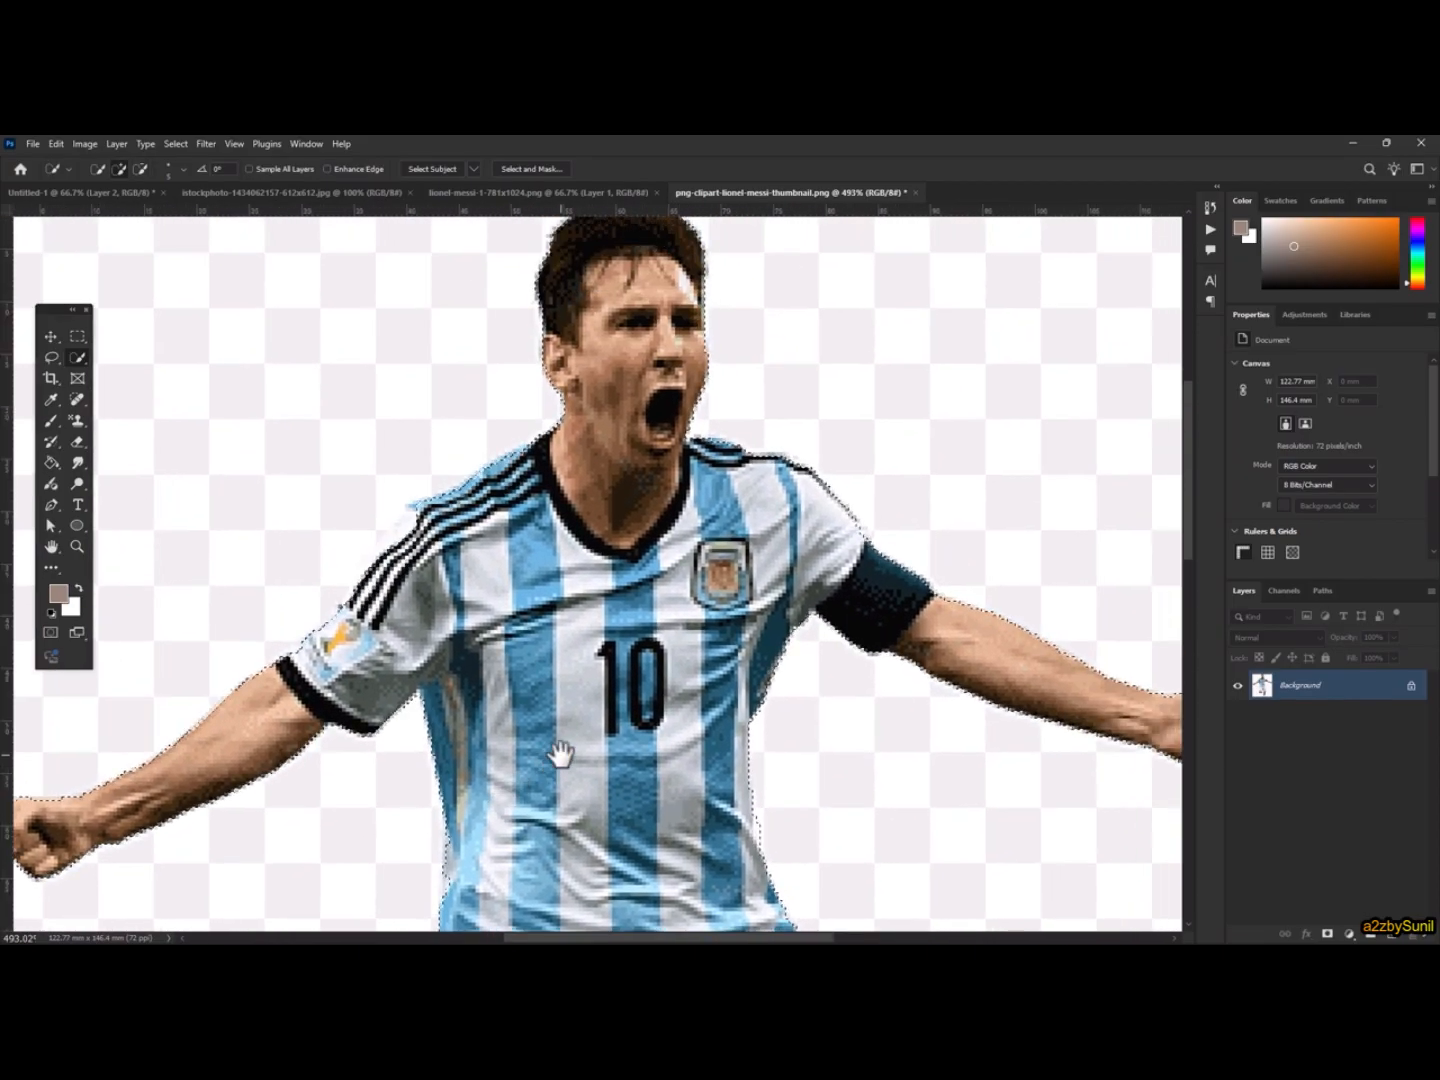
alt+click(512, 428)
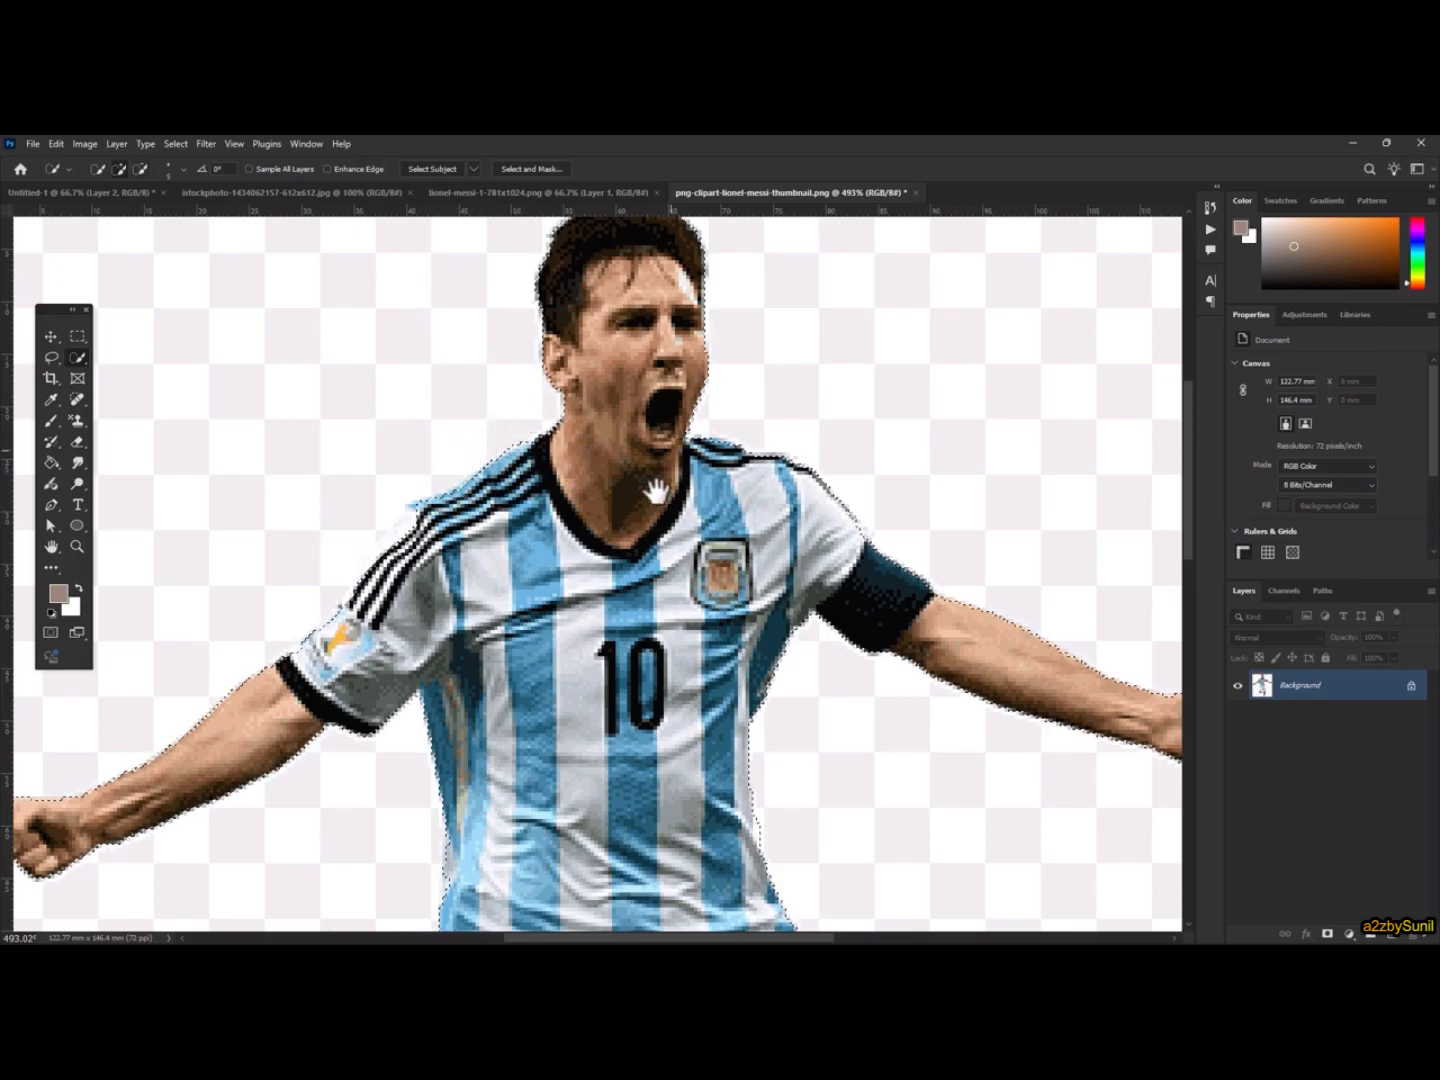
drag(655, 490, 411, 405)
scroll(427, 643, down, 3)
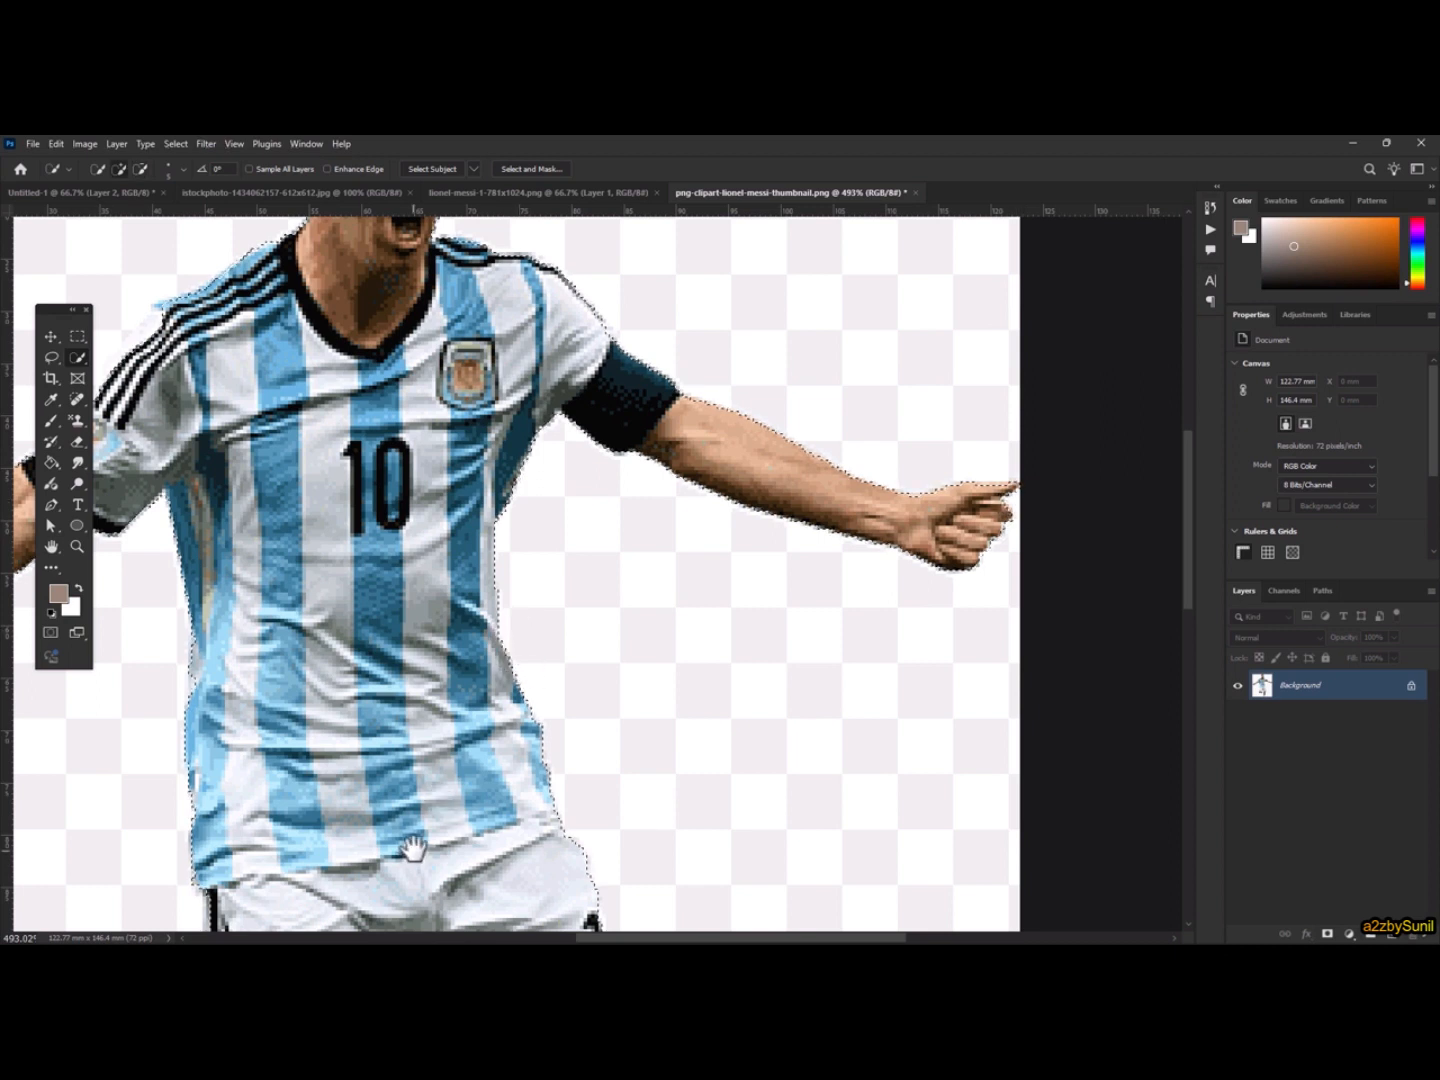
scroll(412, 850, down, 10)
Copy the selected player into Untitled-1, scale it to about 136%, and place it on the pitch below the portrait
click(51, 338)
drag(466, 254, 554, 667)
drag(620, 603, 734, 537)
drag(734, 537, 727, 544)
mouse_move(586, 674)
mouse_down()
mouse_move(586, 646)
mouse_move(601, 646)
mouse_up()
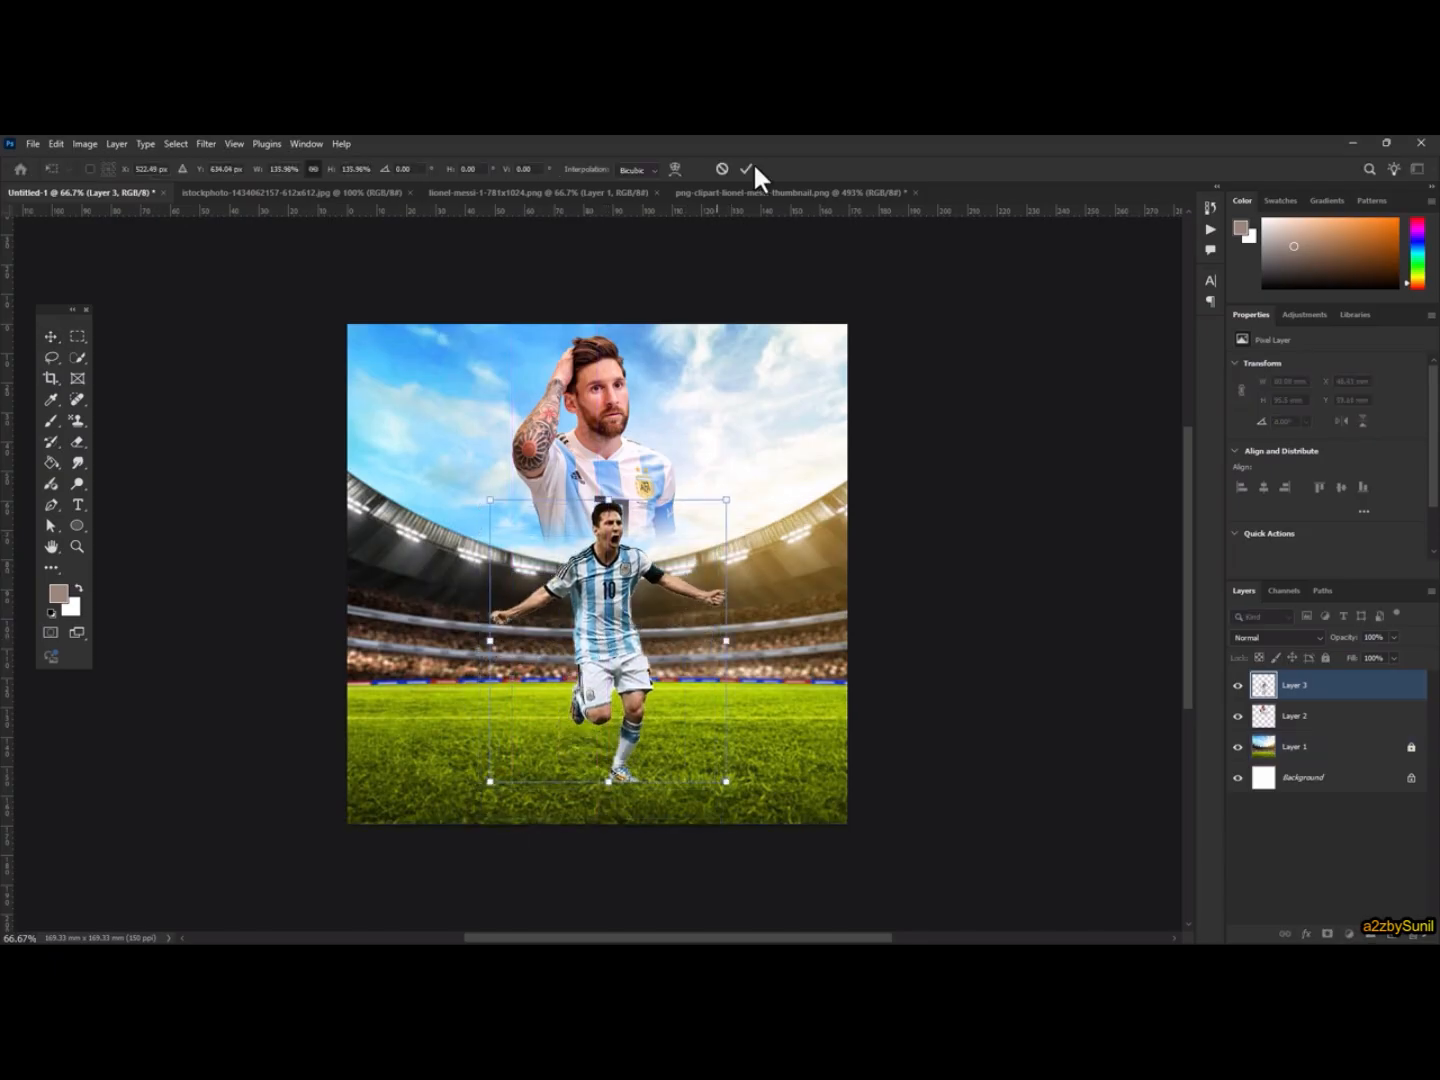
click(747, 168)
click(1318, 900)
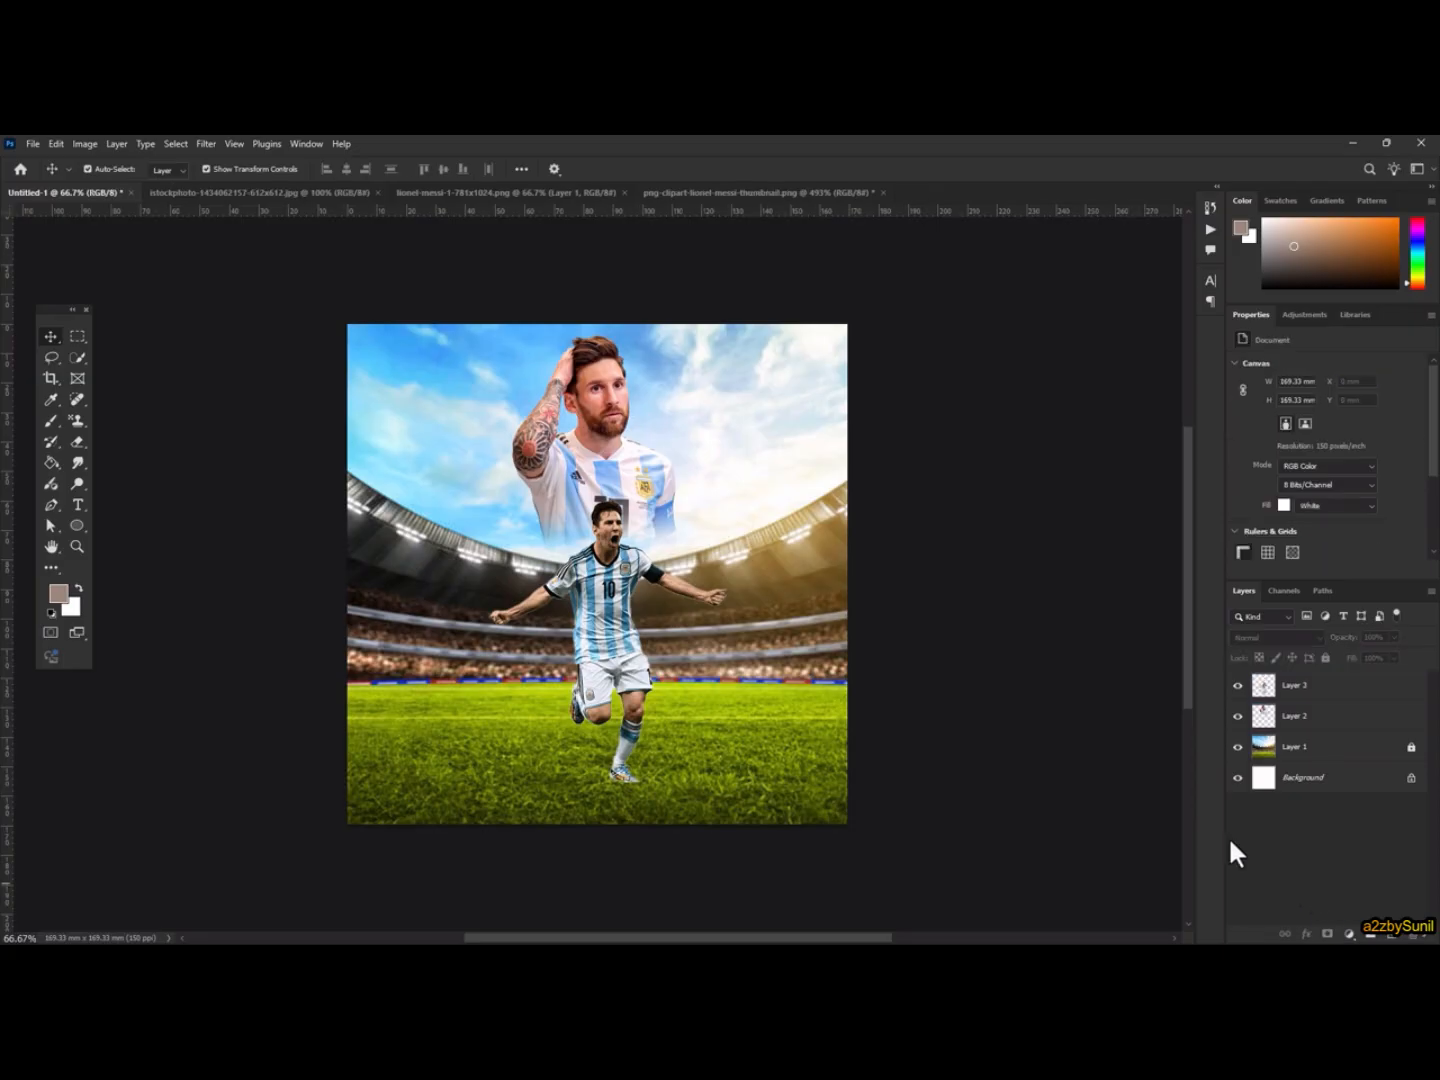
Add the text "MR. MESSI" in white over the portrait's chest
click(77, 505)
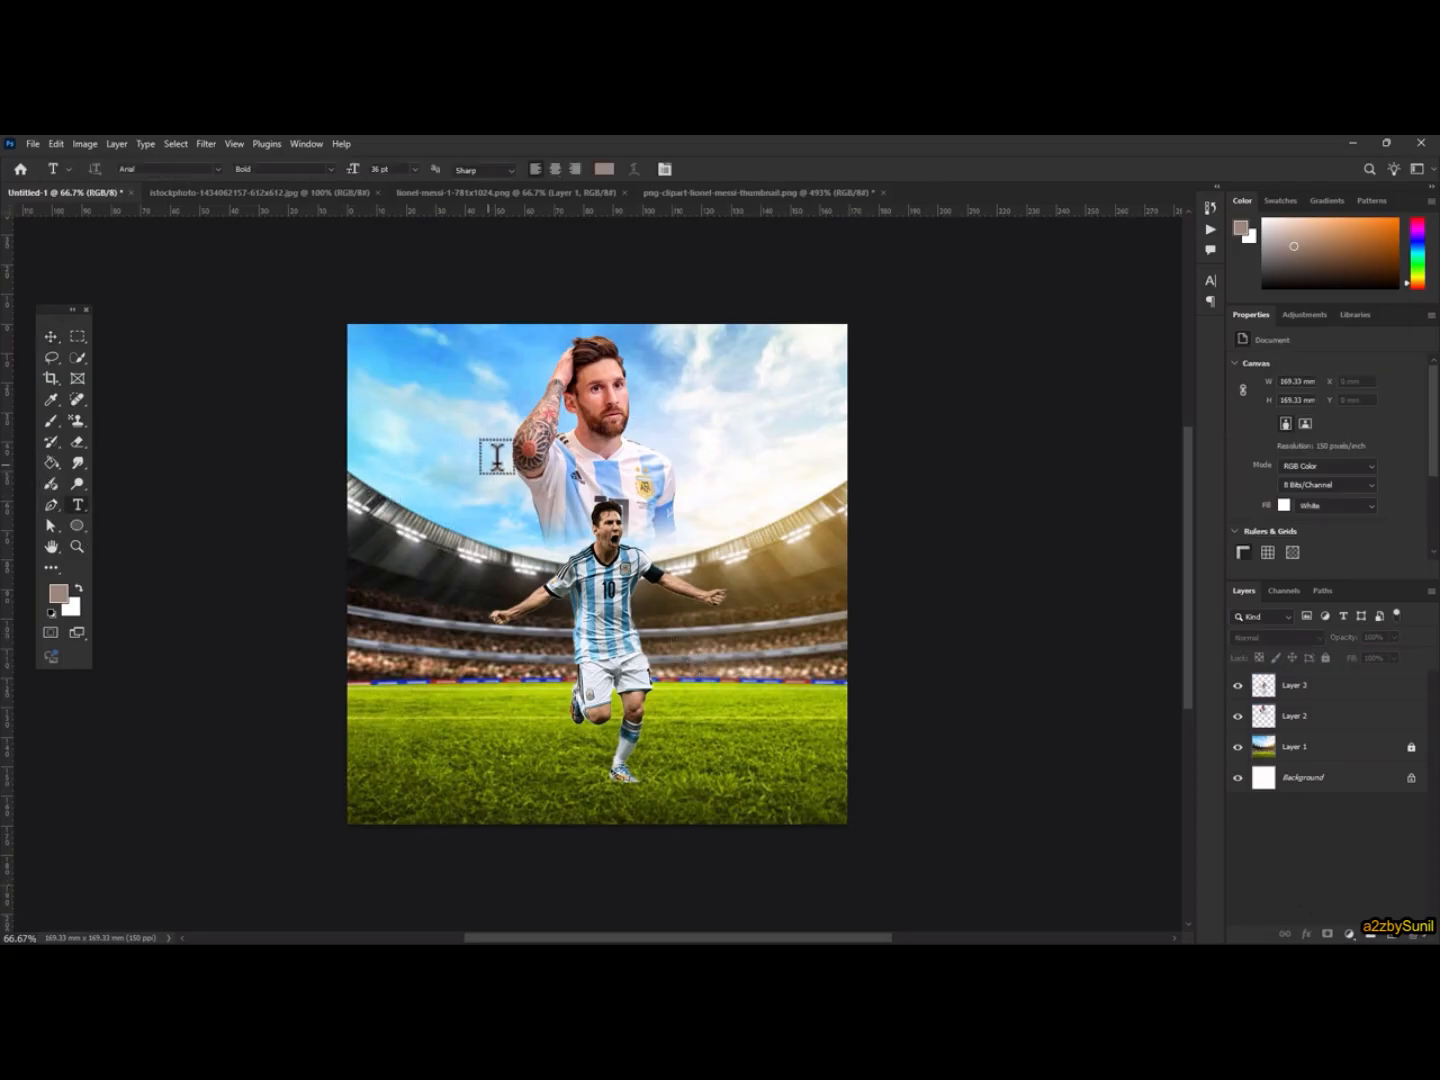
click(465, 492)
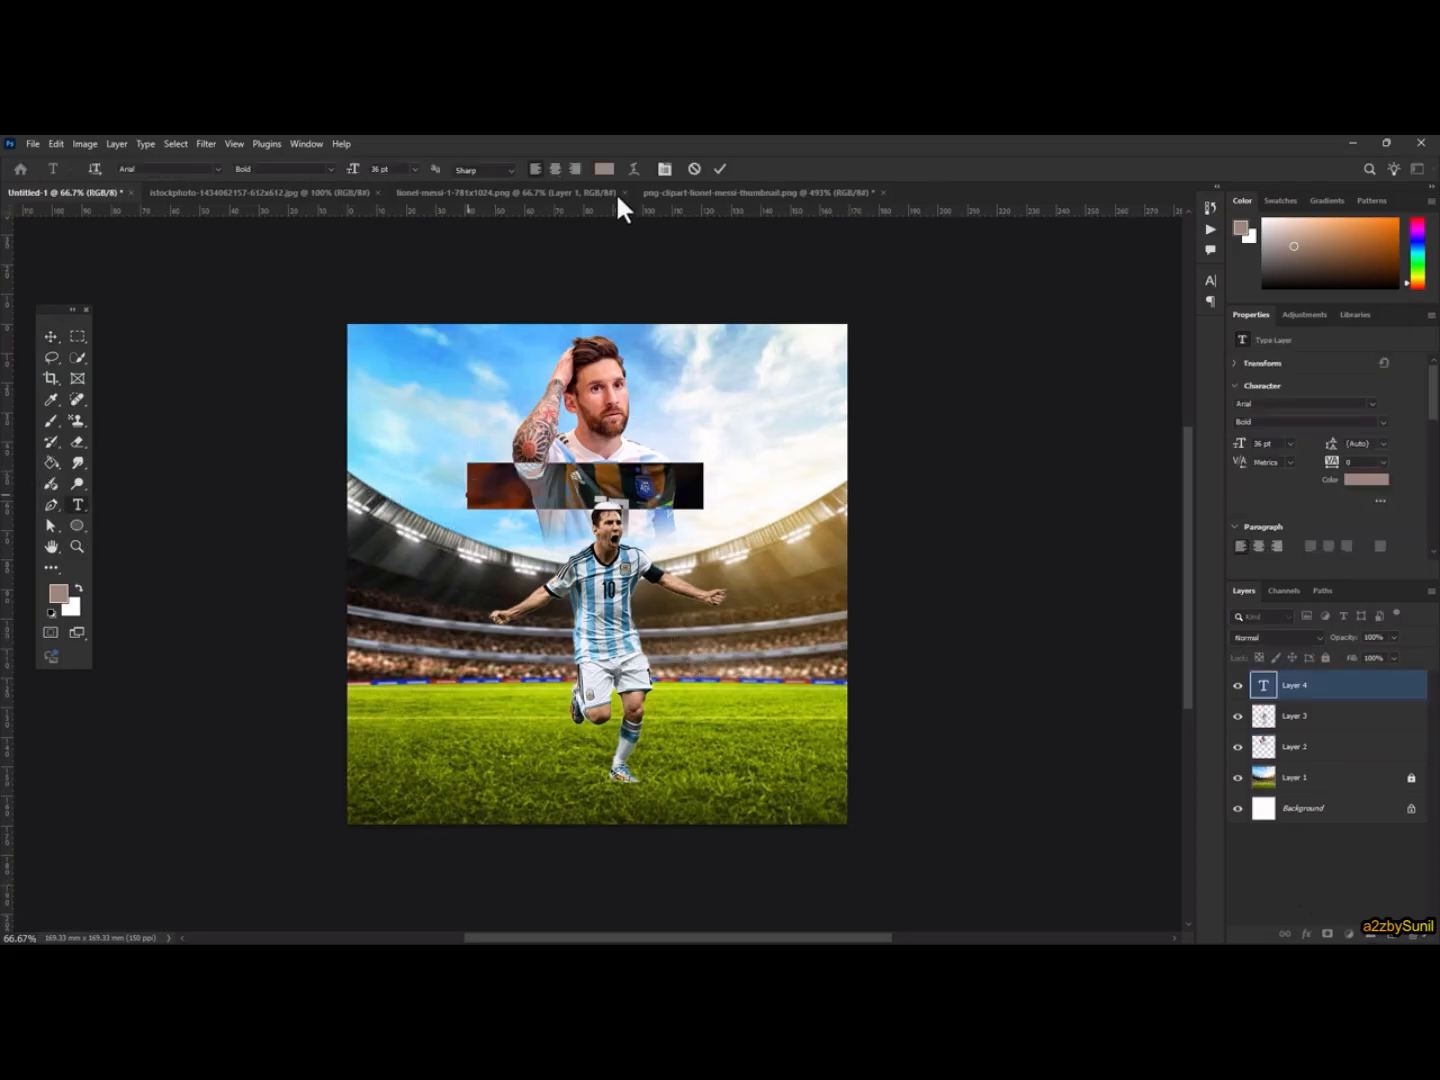
click(1261, 219)
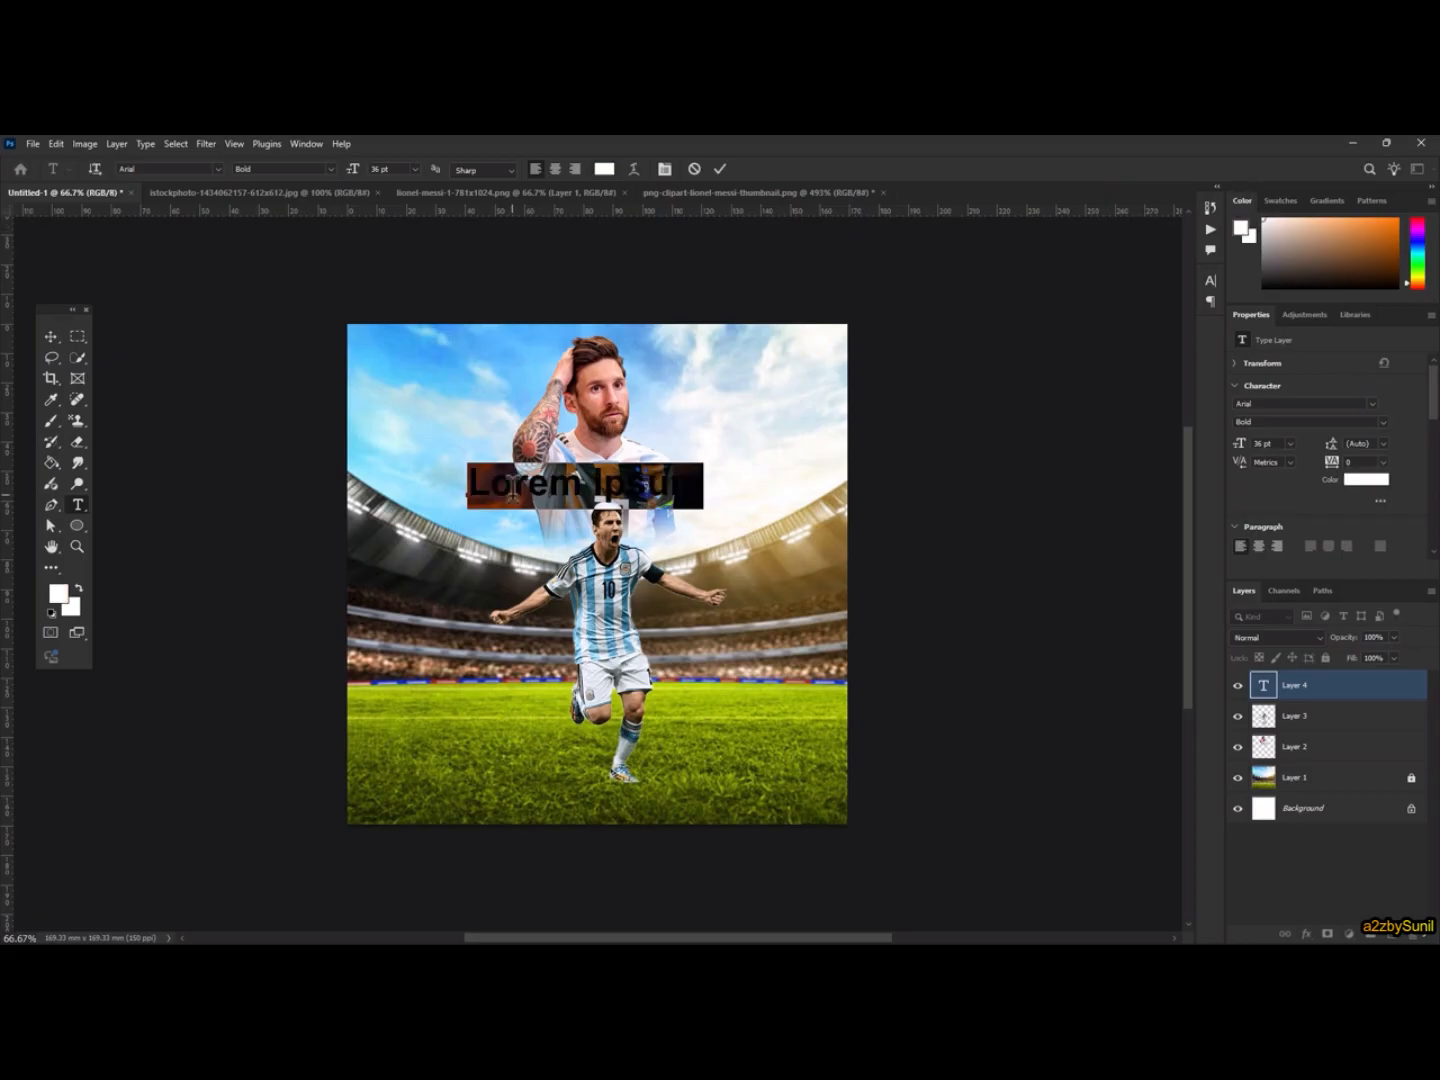
key(BackSpace)
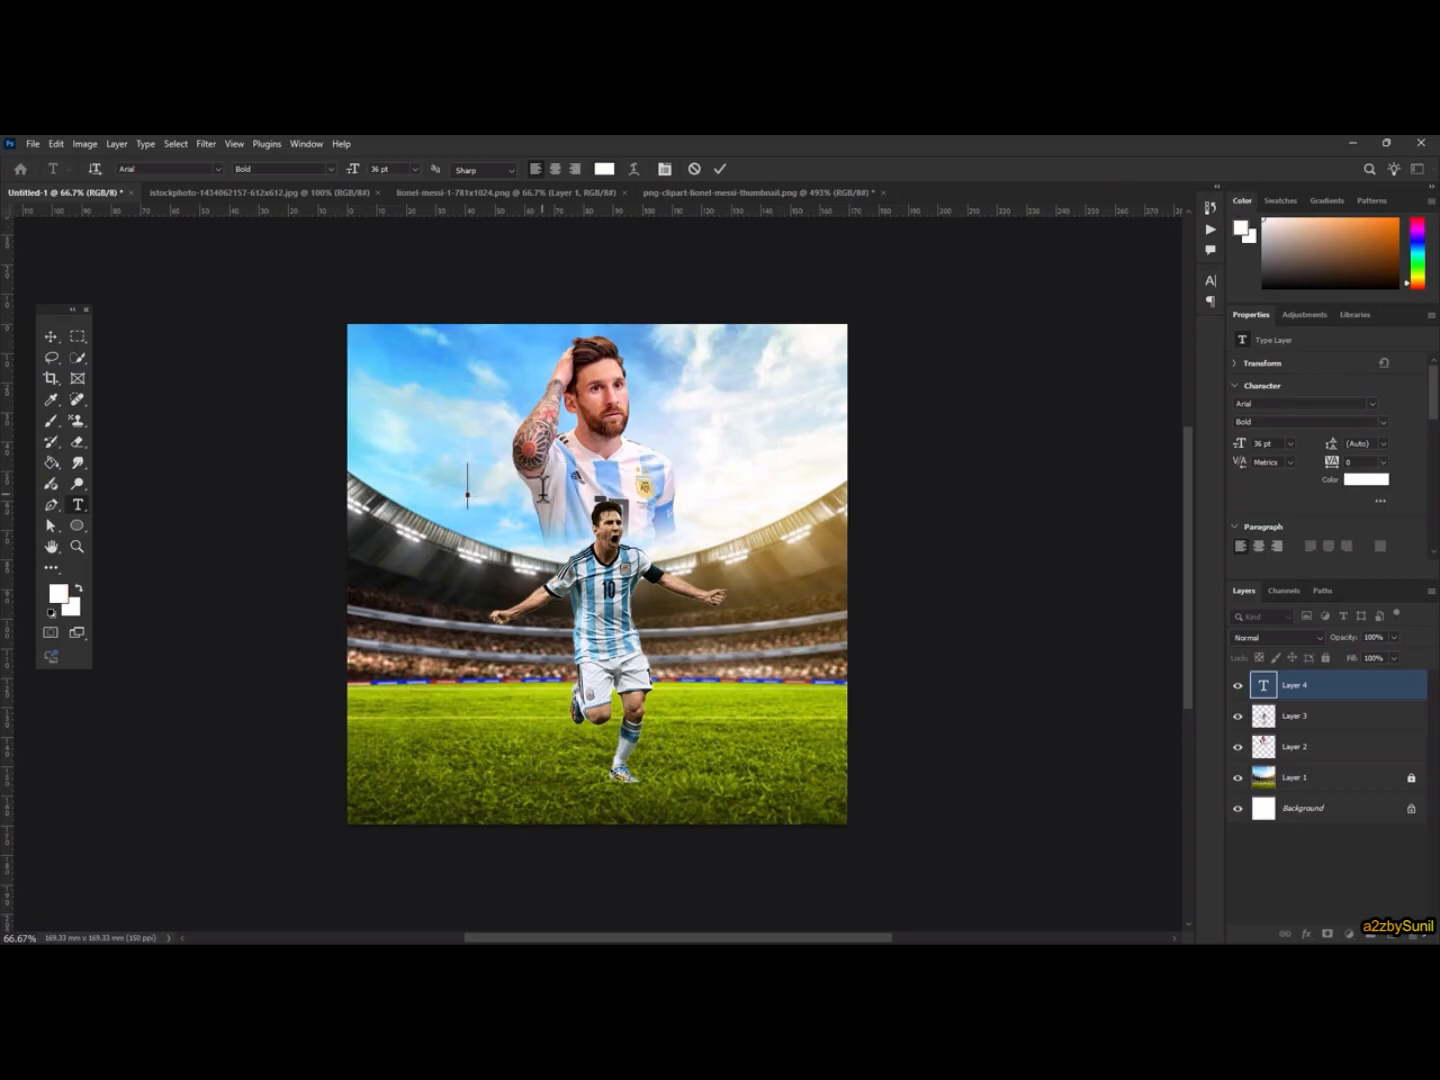
text(MR. MESSI)
Set the "MR. MESSI" text to the Arial Black style at 54 pt
key(ctrl+a)
click(329, 169)
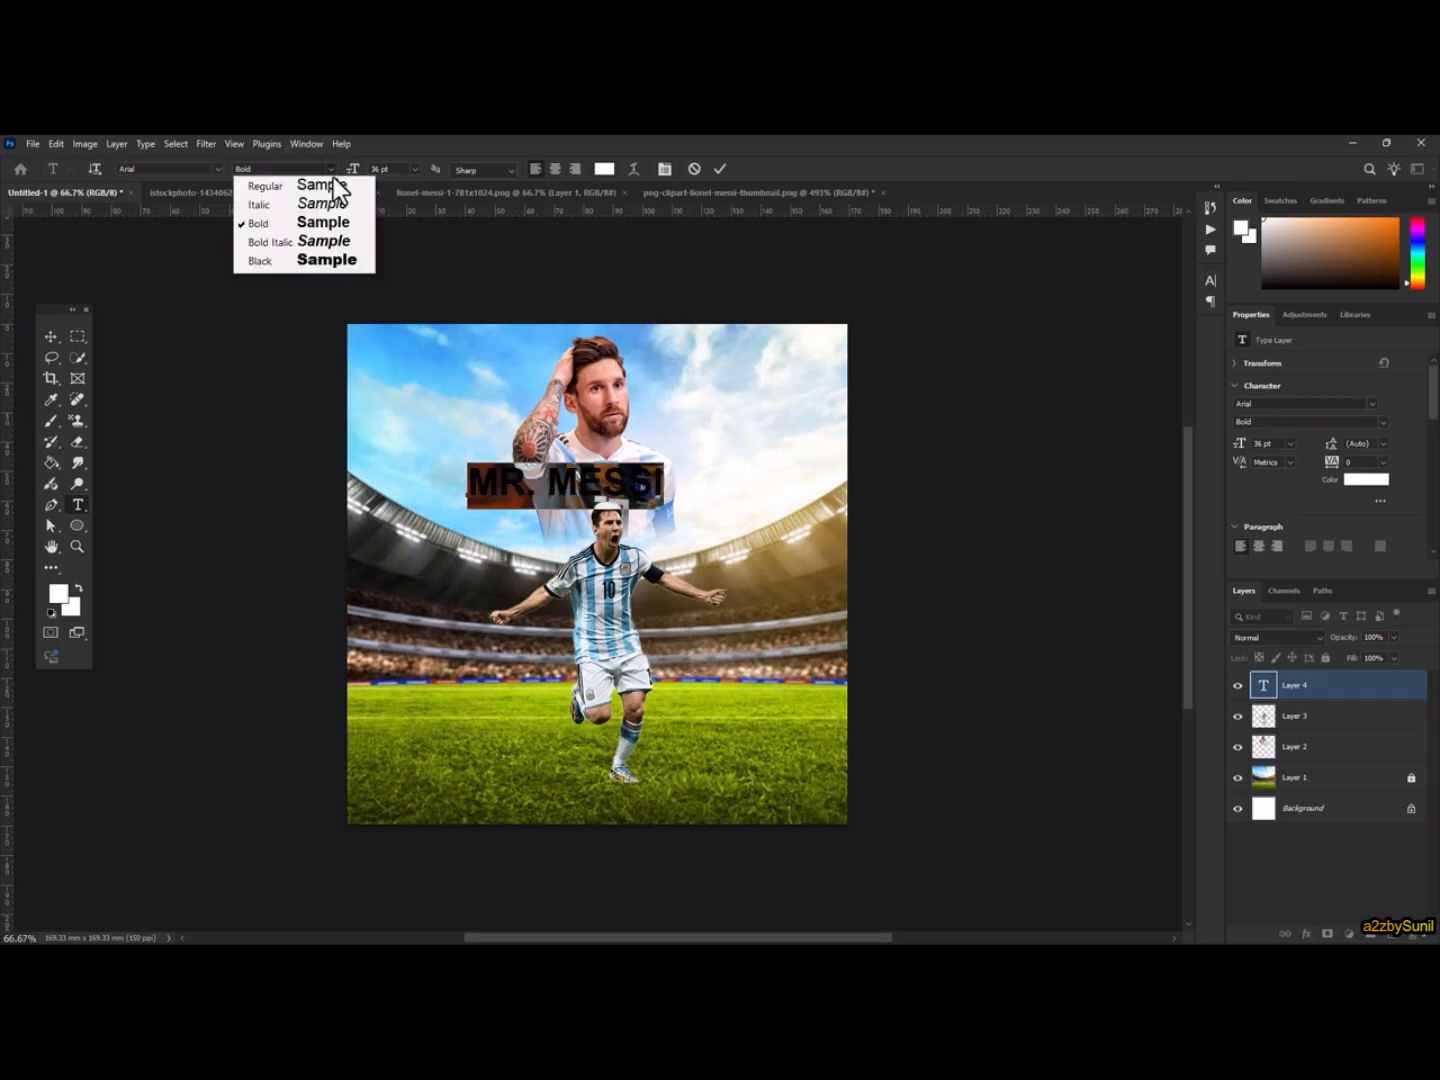
click(296, 266)
key(Up)
key(Up)
key(Up)
key(Up)
key(Up)
key(Up)
key(Up)
key(Up)
key(Up)
key(Up)
key(Up)
key(Up)
key(Up)
key(Up)
key(Up)
key(Up)
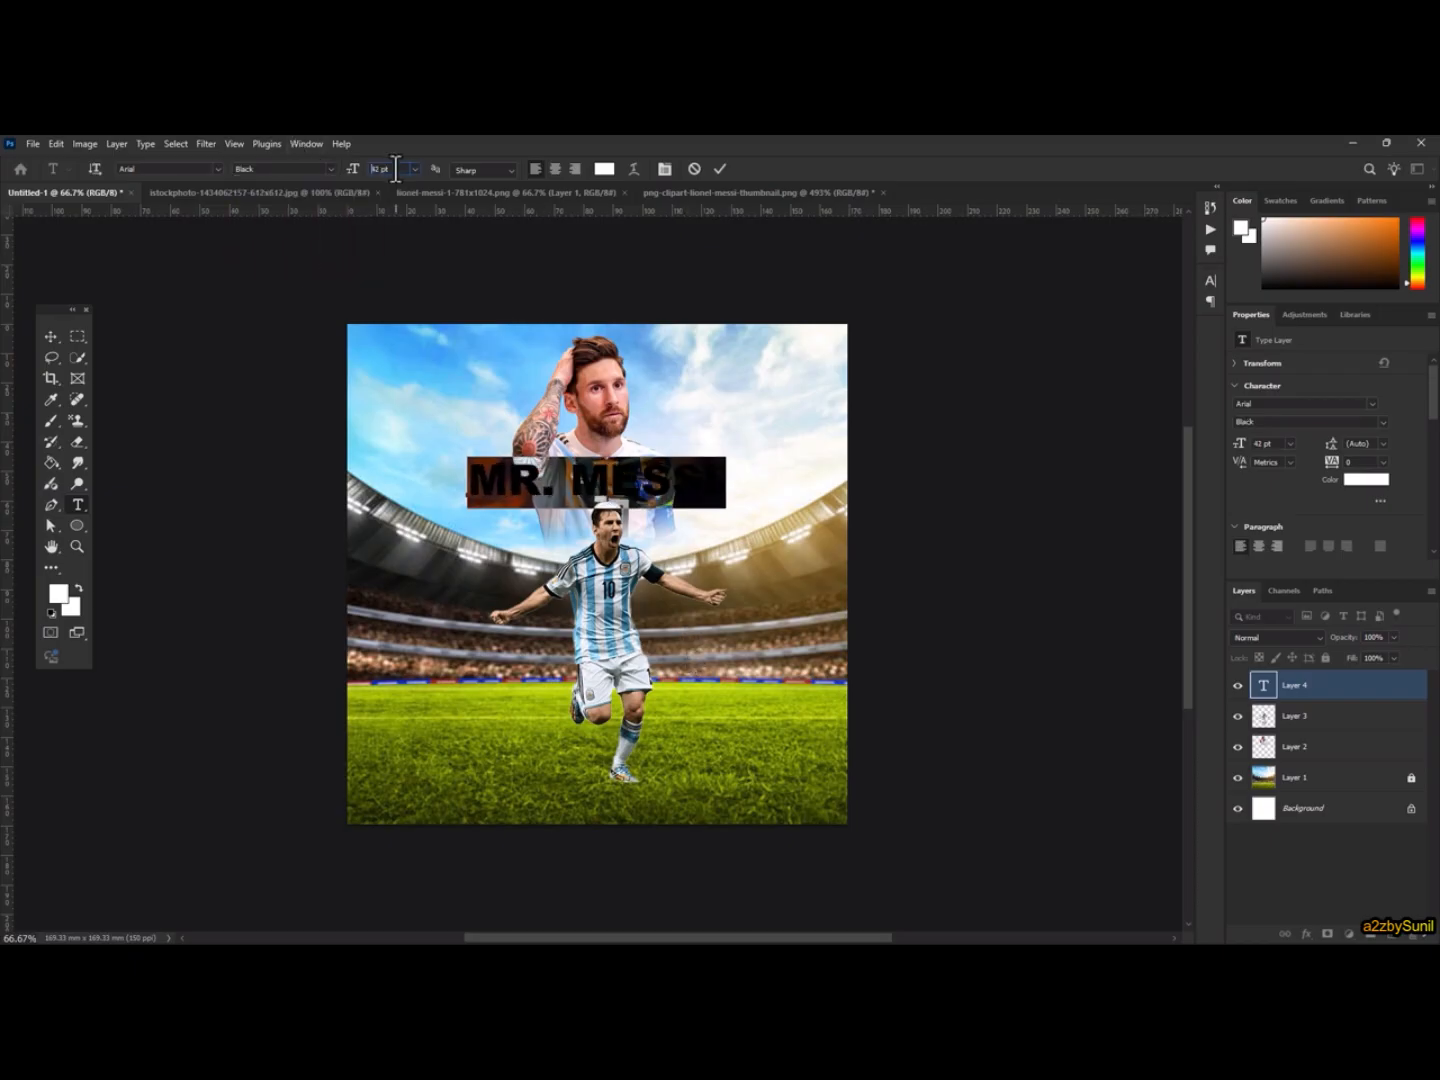
key(Up)
key(Up)
key(ctrl+Return)
Move the "MR. MESSI" layer below both player layers and centre the text across the sky behind the portrait
click(50, 336)
drag(655, 476, 622, 457)
drag(1335, 695, 1330, 755)
drag(667, 449, 675, 440)
Select the stadium background layer, Layer 1, and unlock it
shift+click(1355, 782)
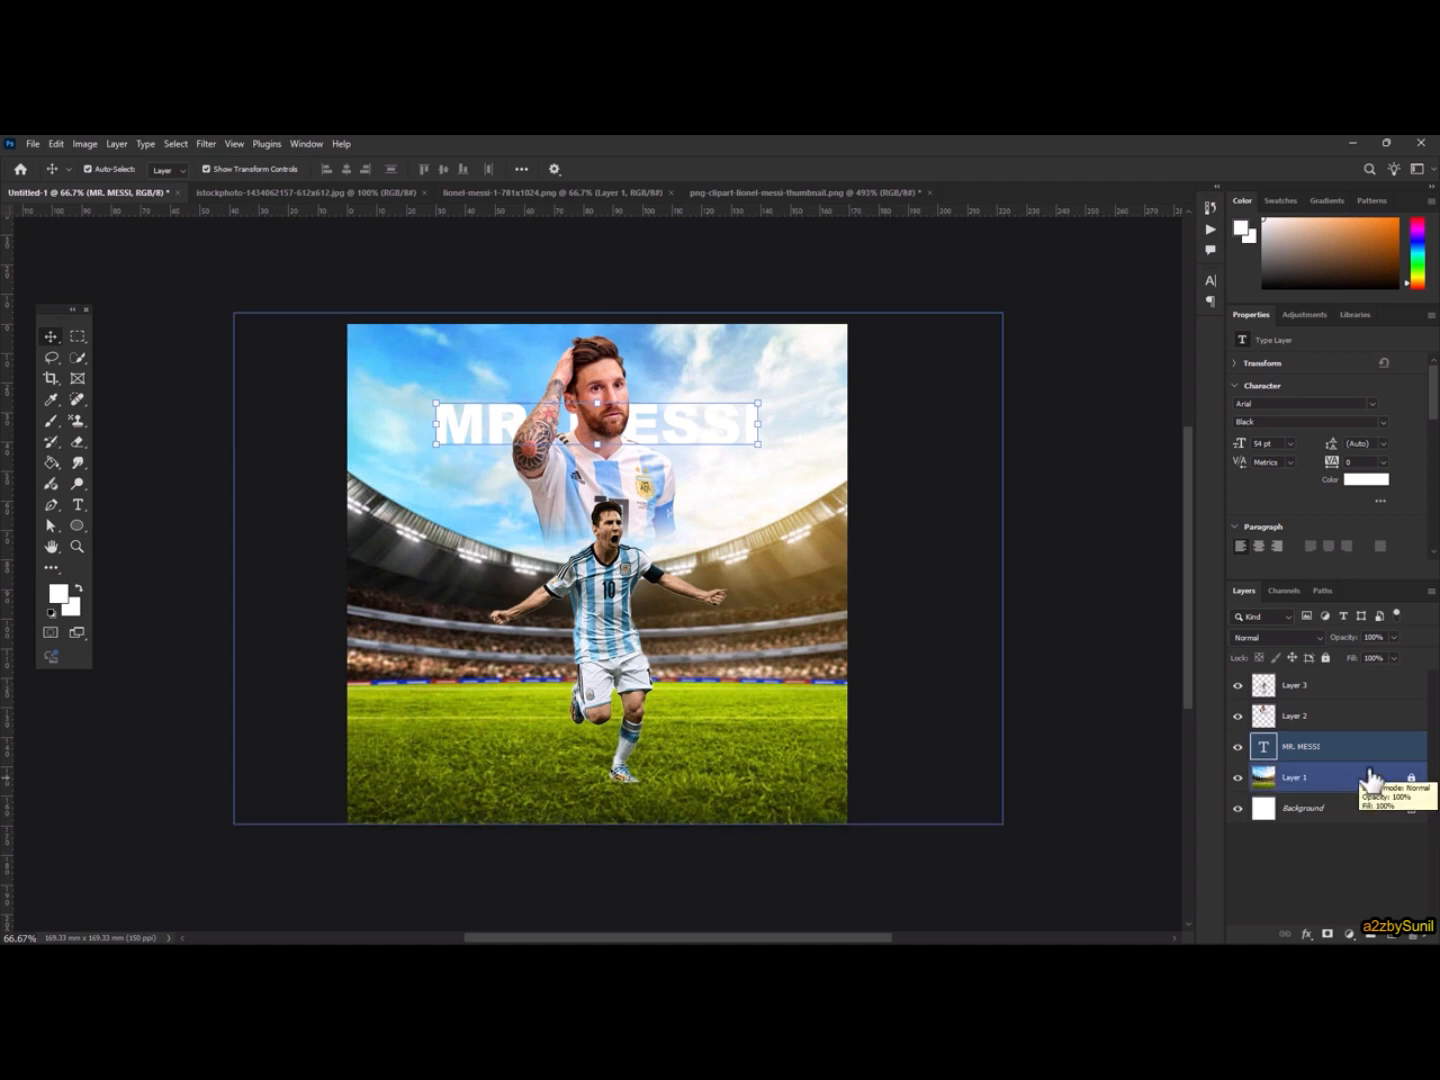
ctrl+click(1370, 780)
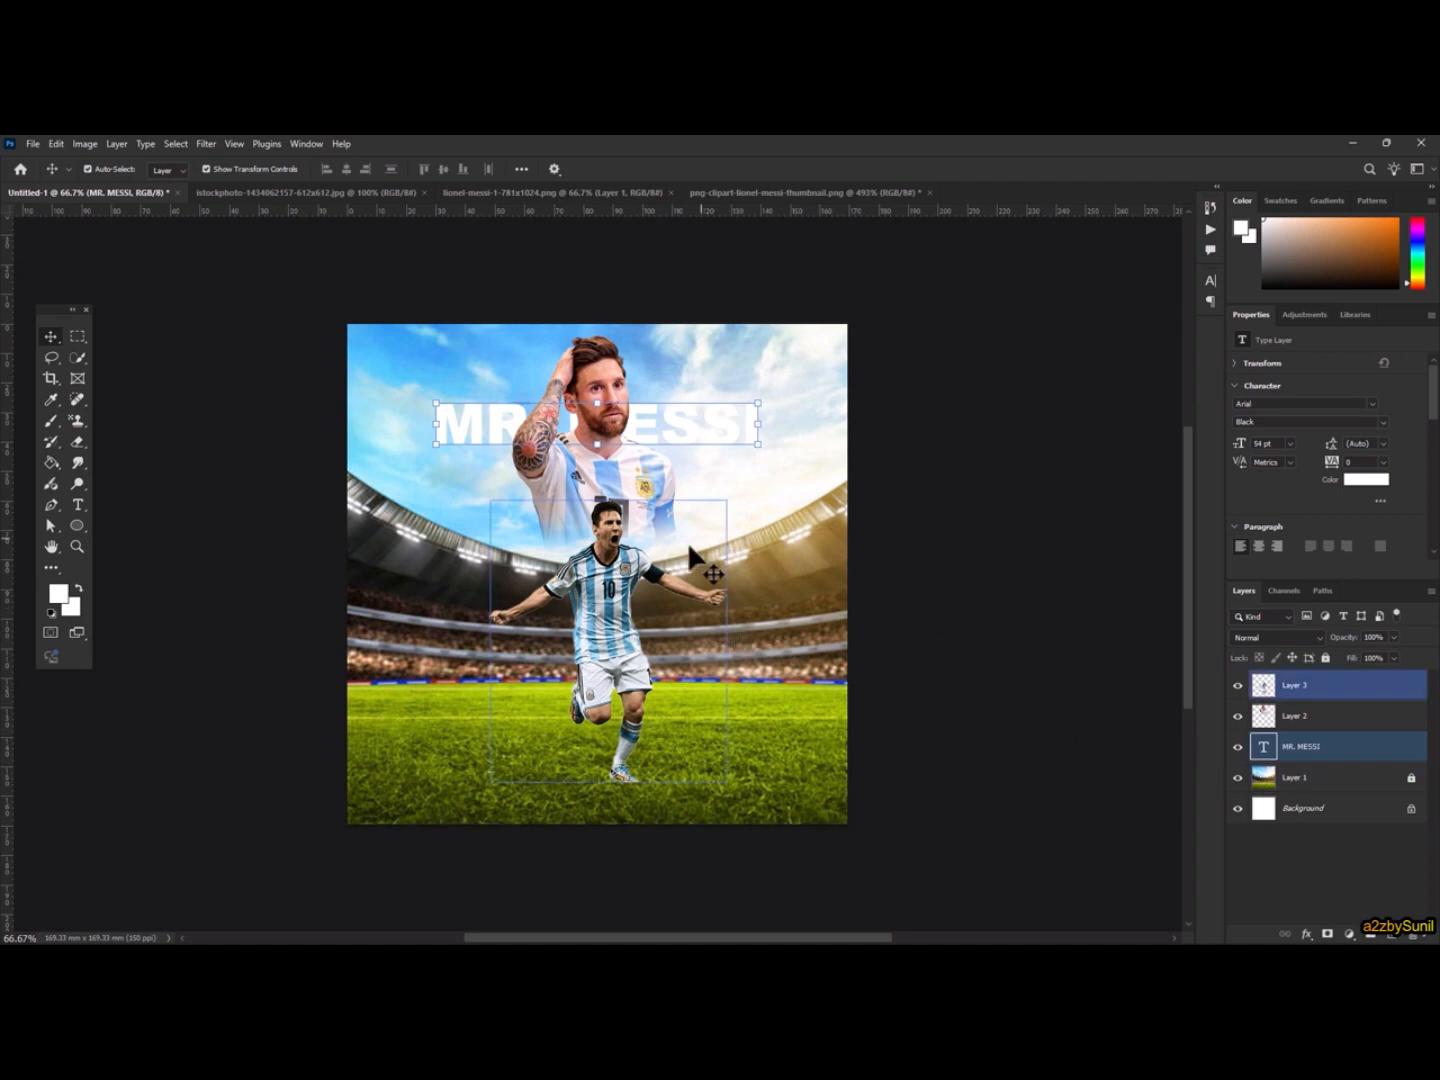
click(1353, 780)
Compare the 3D LUT looks on Layer 1 and apply a Color Lookup adjustment with EdgyAmber.3DL
click(86, 143)
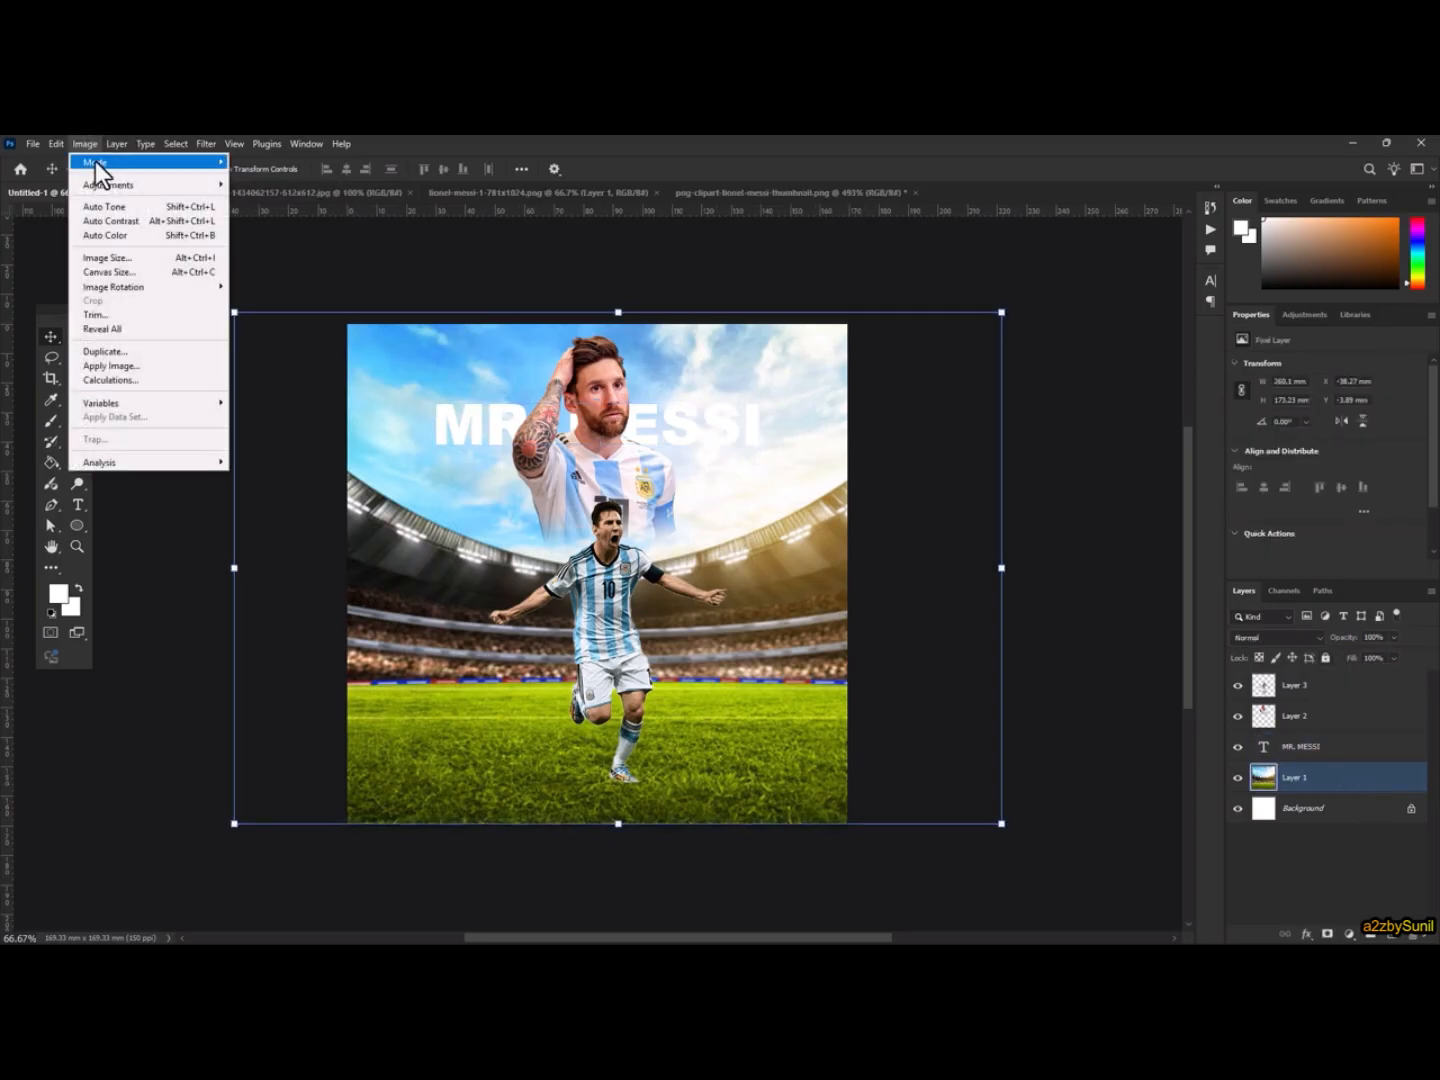
mouse_move(130, 183)
click(312, 338)
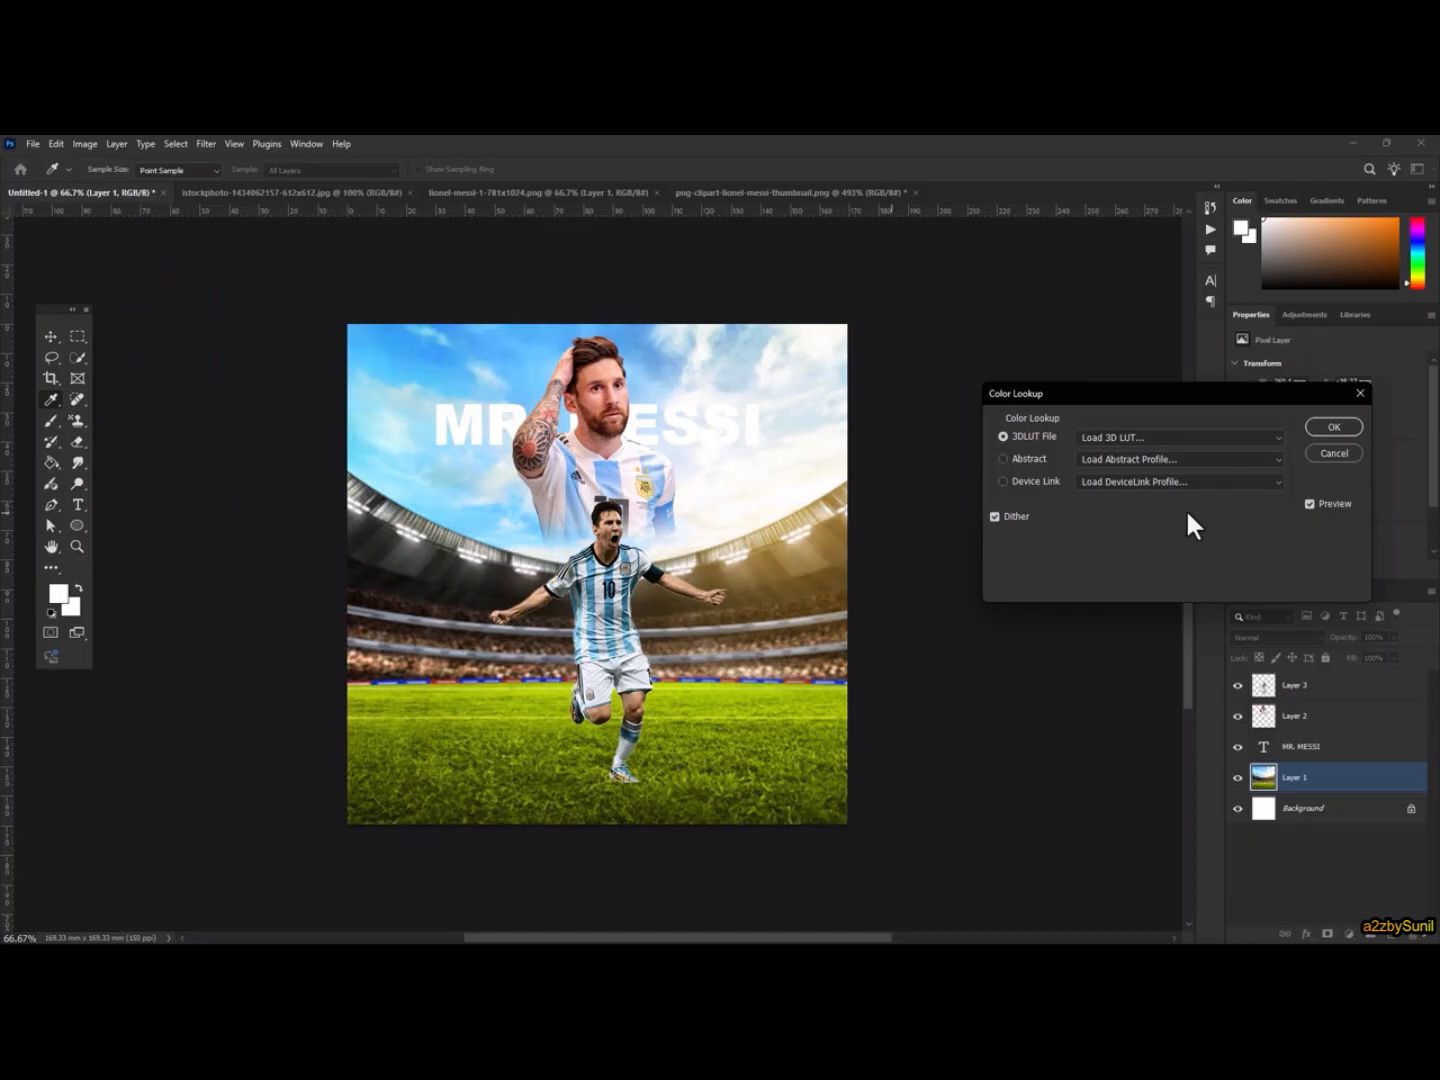
click(1161, 437)
click(1146, 506)
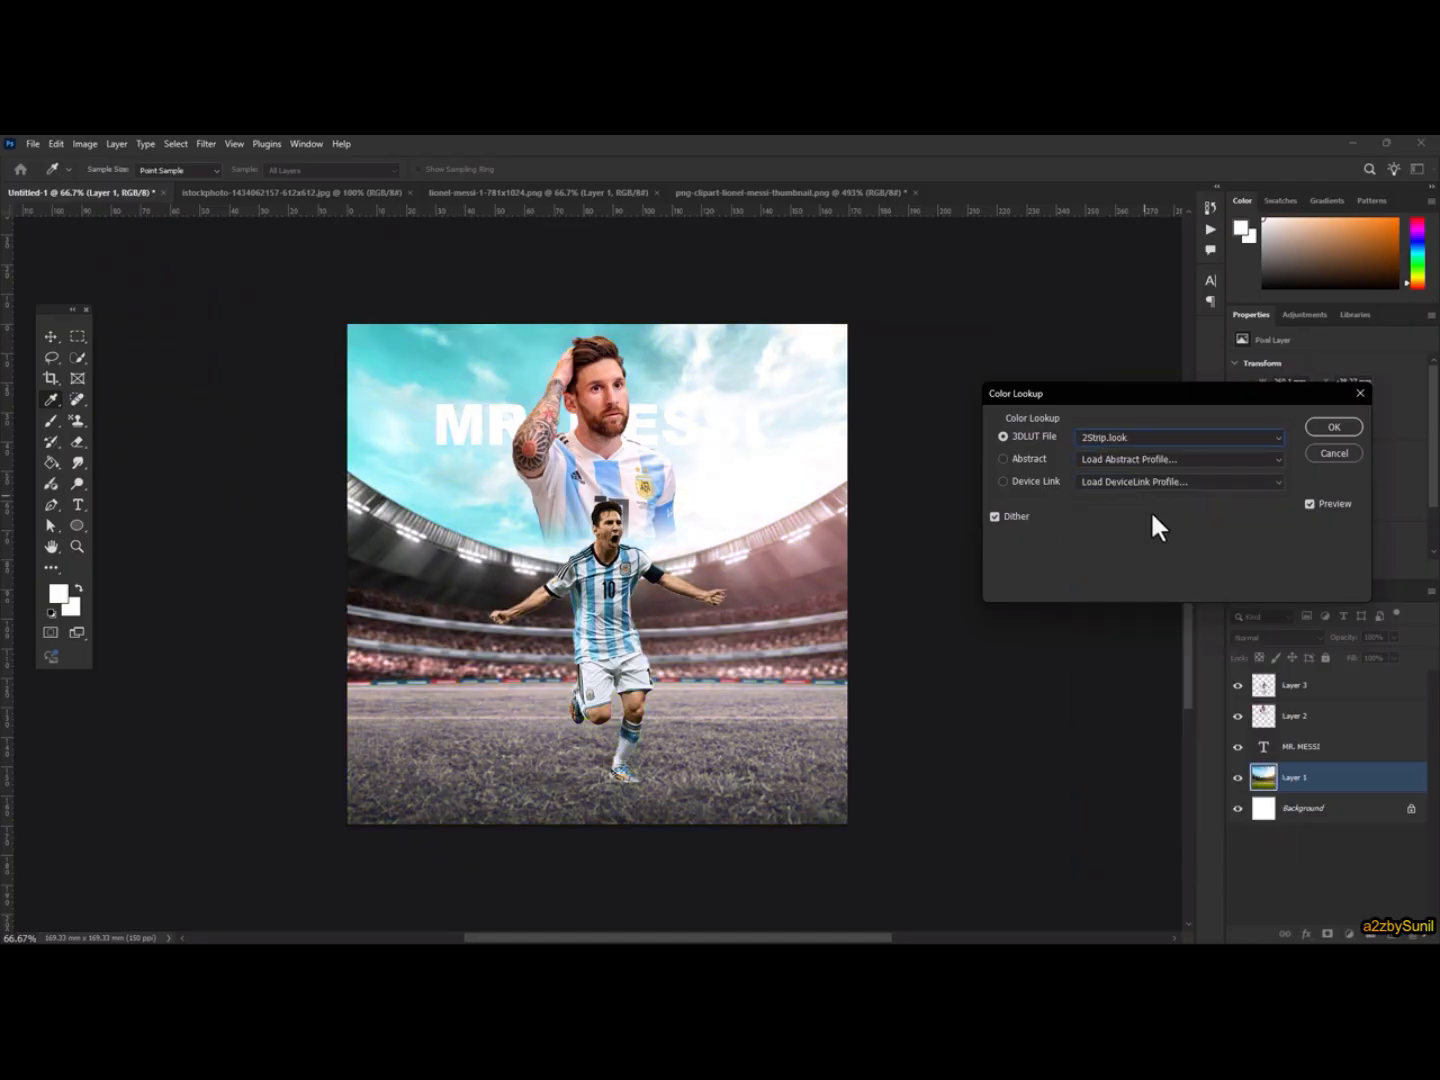
key(Down)
key(Down)
key(Down)
key(Down)
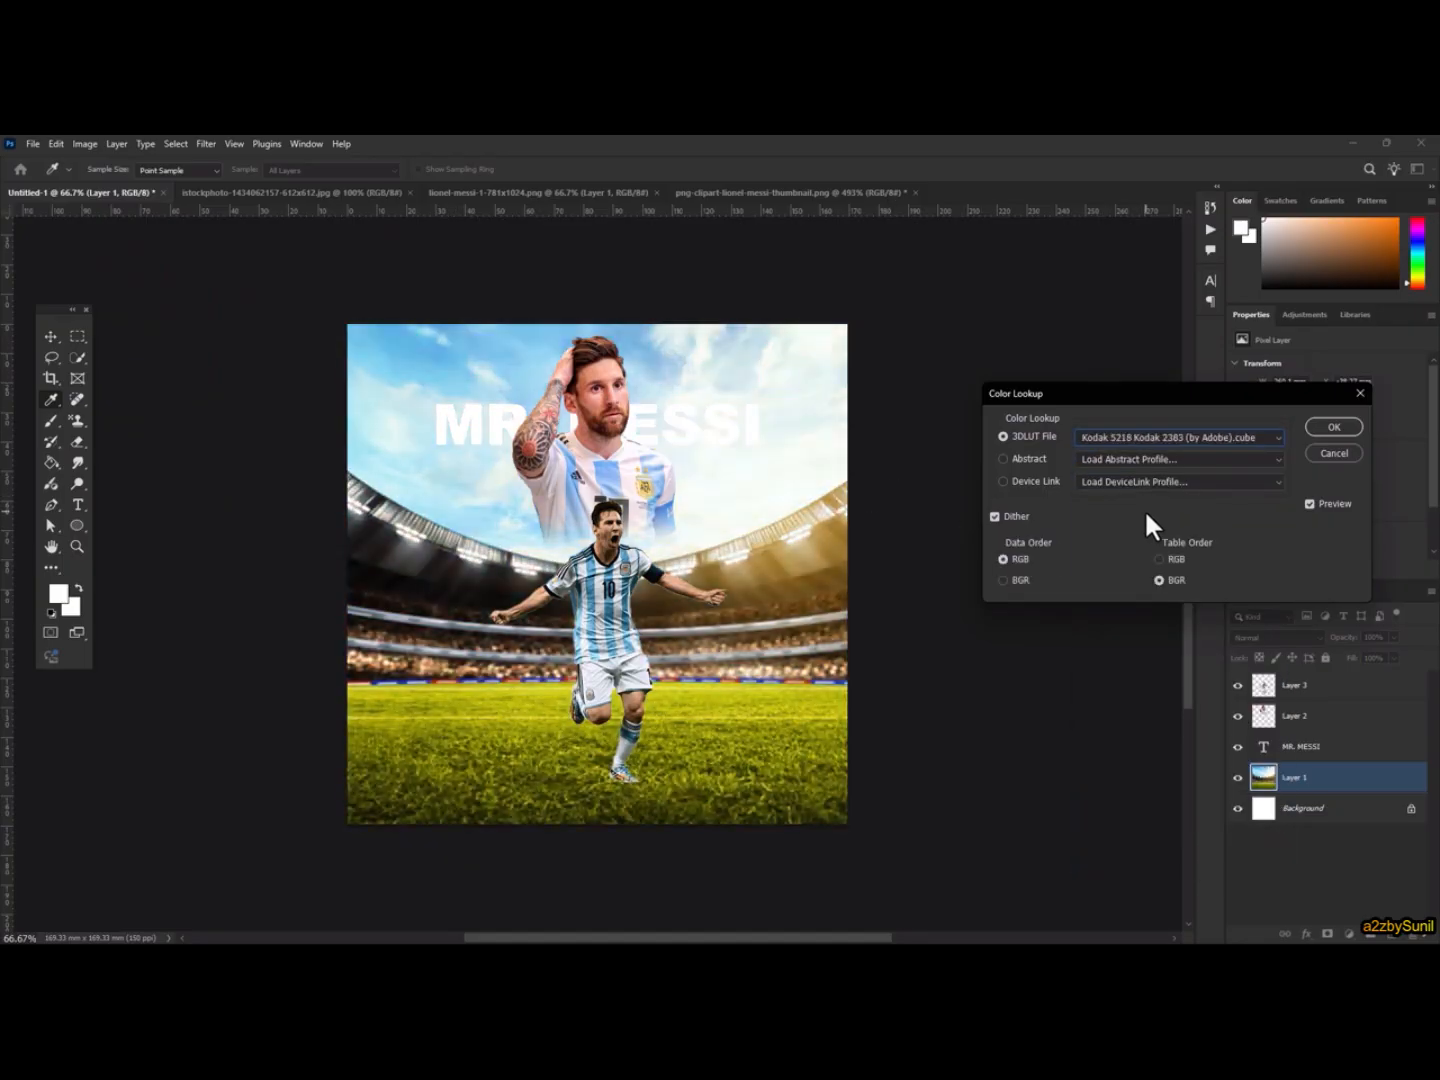
key(Down)
key(Down)
key(Up)
key(Down)
key(Up)
key(Up)
key(Up)
key(Up)
key(Up)
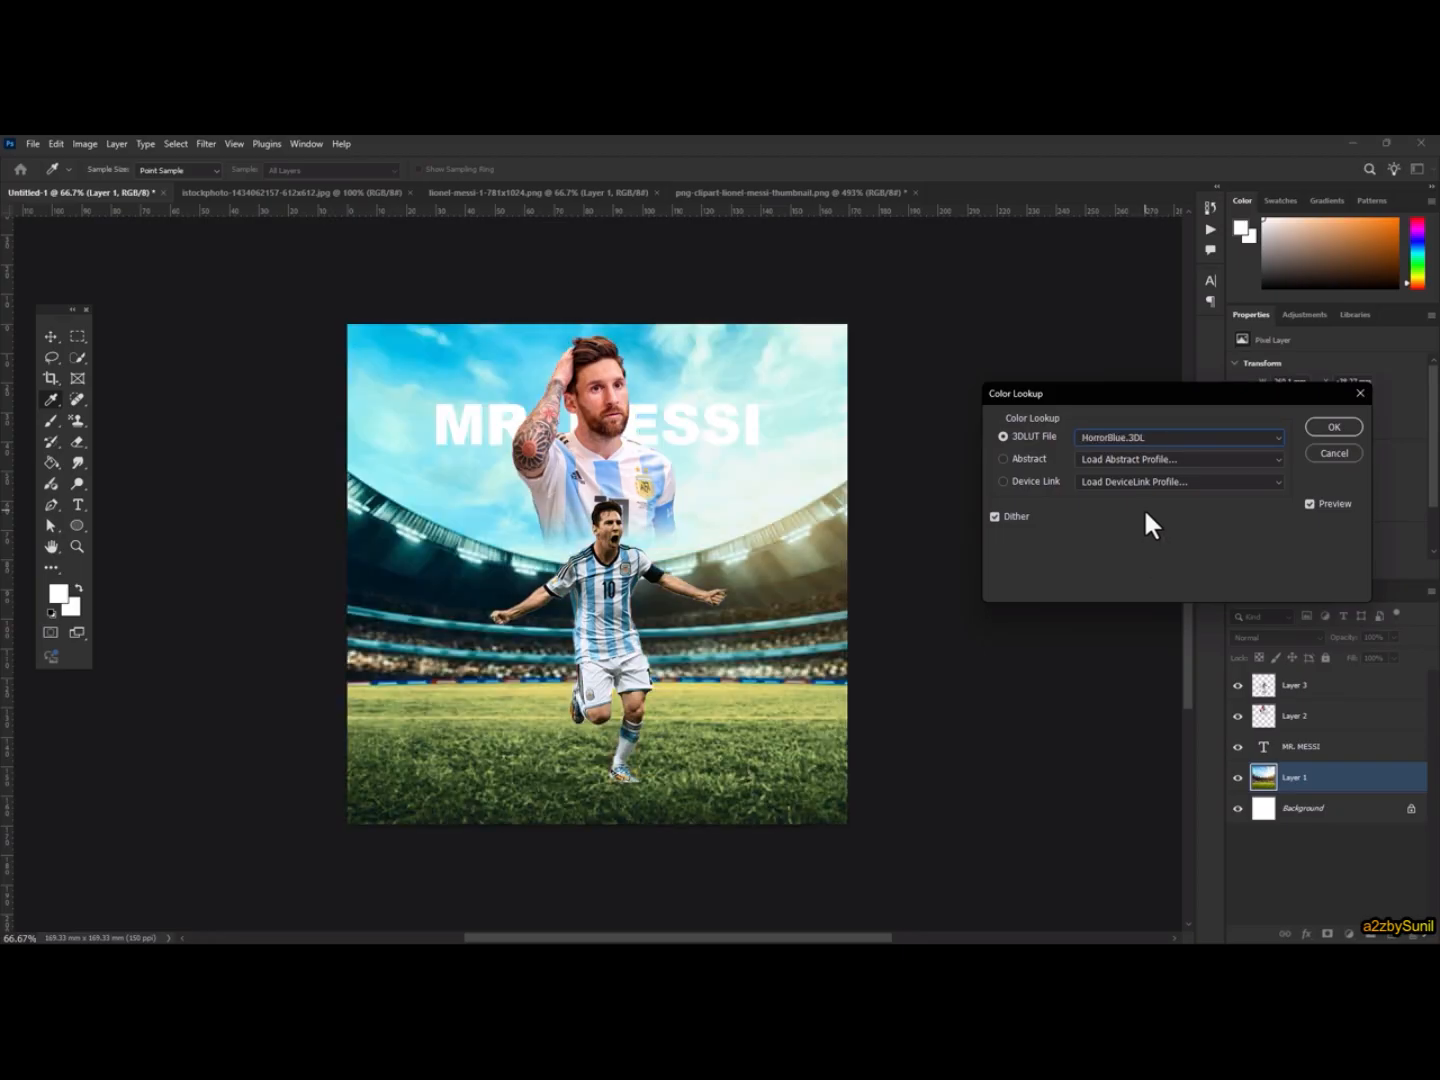
key(Up)
key(Up)
key(Up)
key(Up)
key(Up)
key(Up)
key(Up)
key(Up)
key(Up)
key(Up)
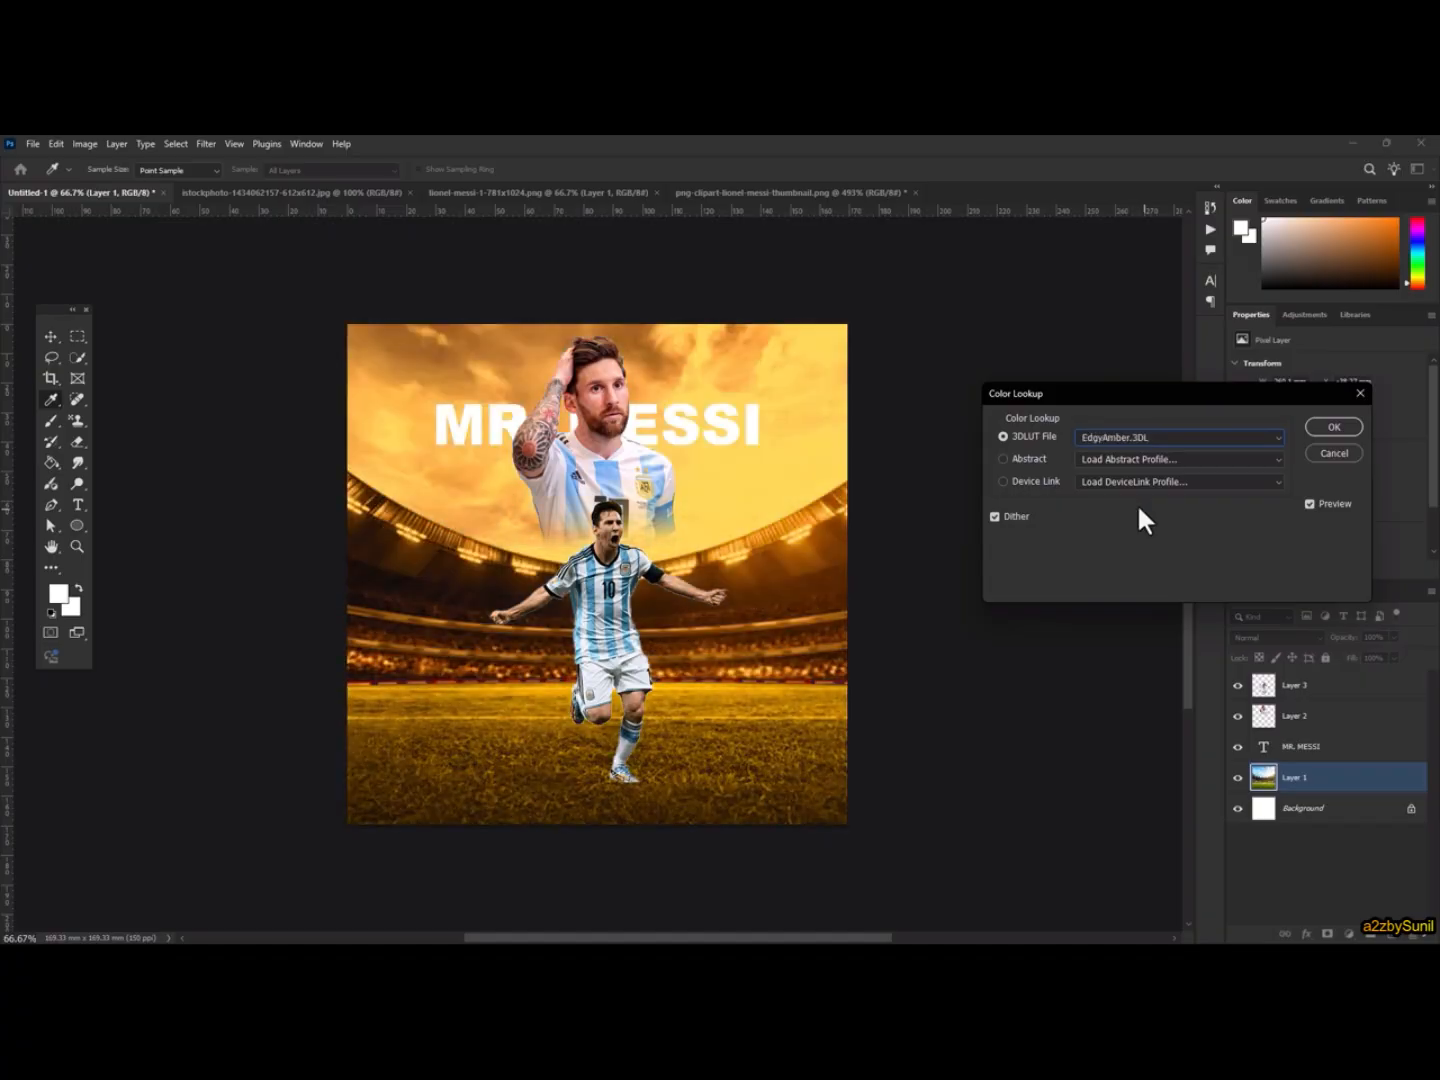
key(Down)
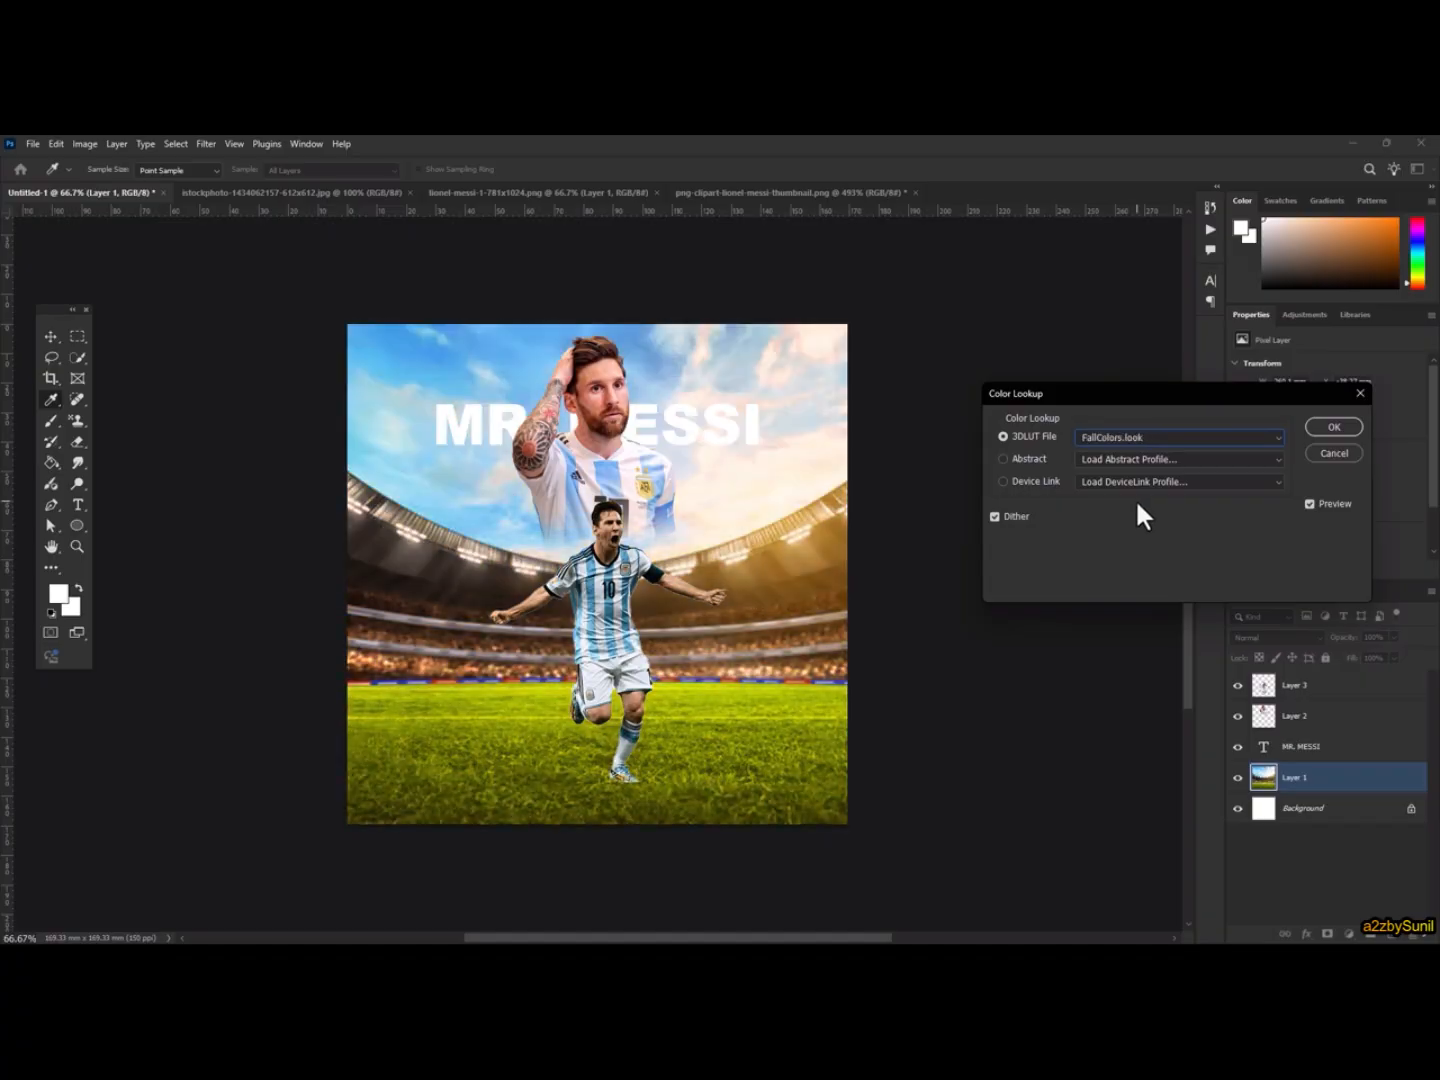
key(Up)
click(1344, 423)
Apply a Color Lookup adjustment with the EdgyAmber.3DL look to the full-body player on Layer 3
click(1308, 676)
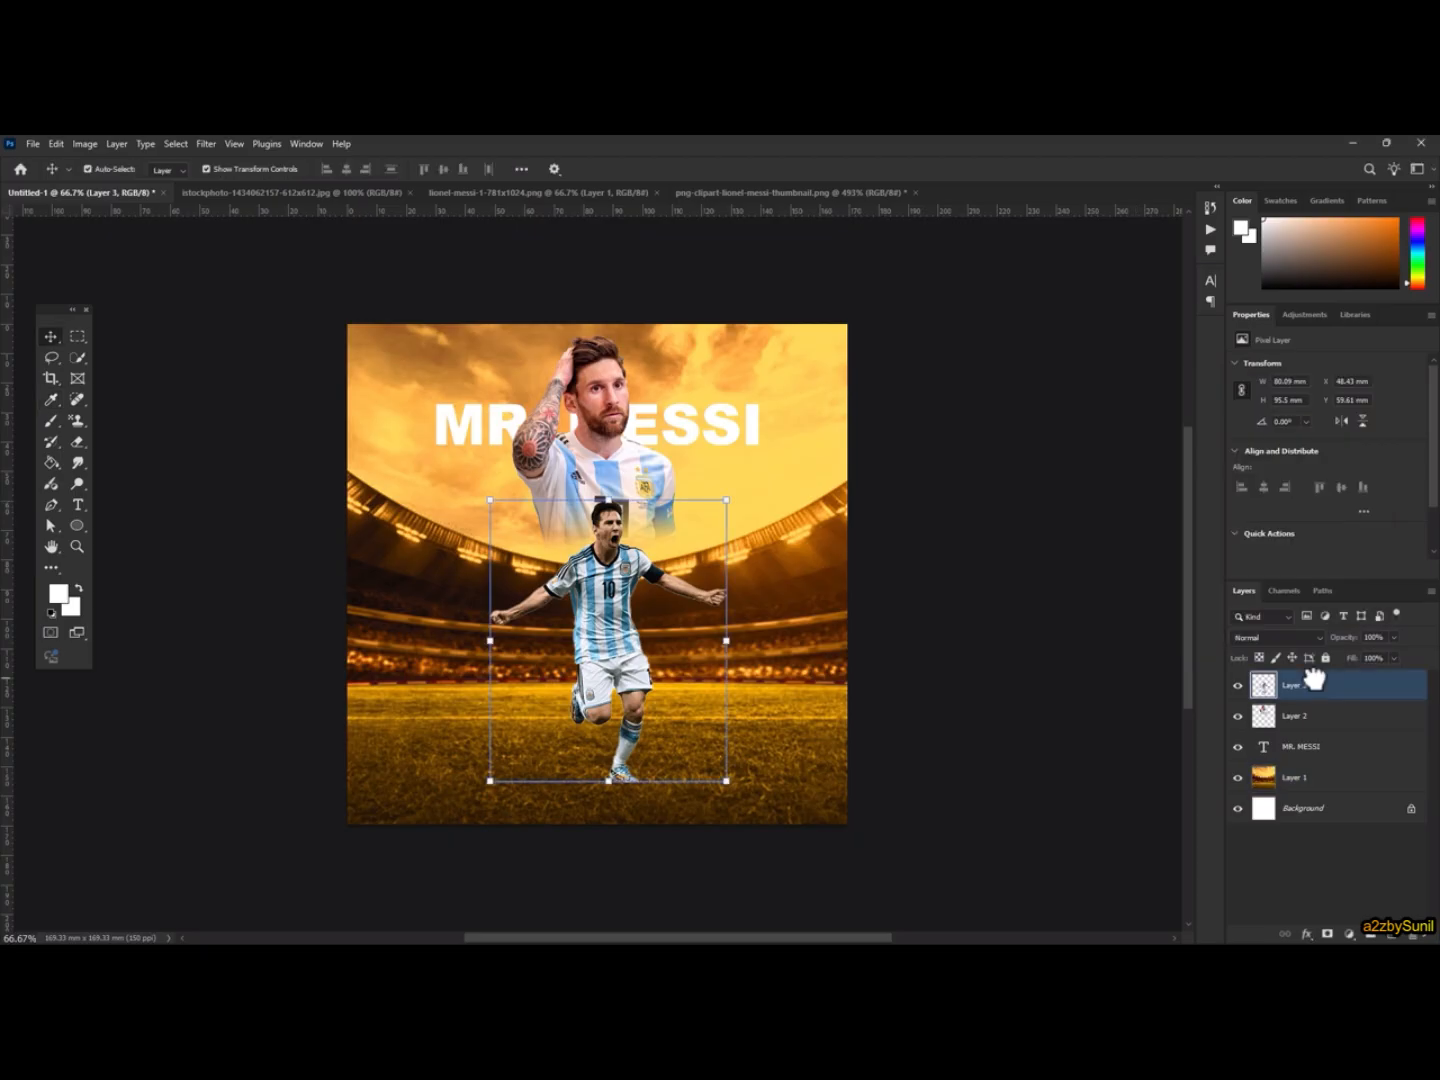
click(85, 143)
mouse_move(87, 182)
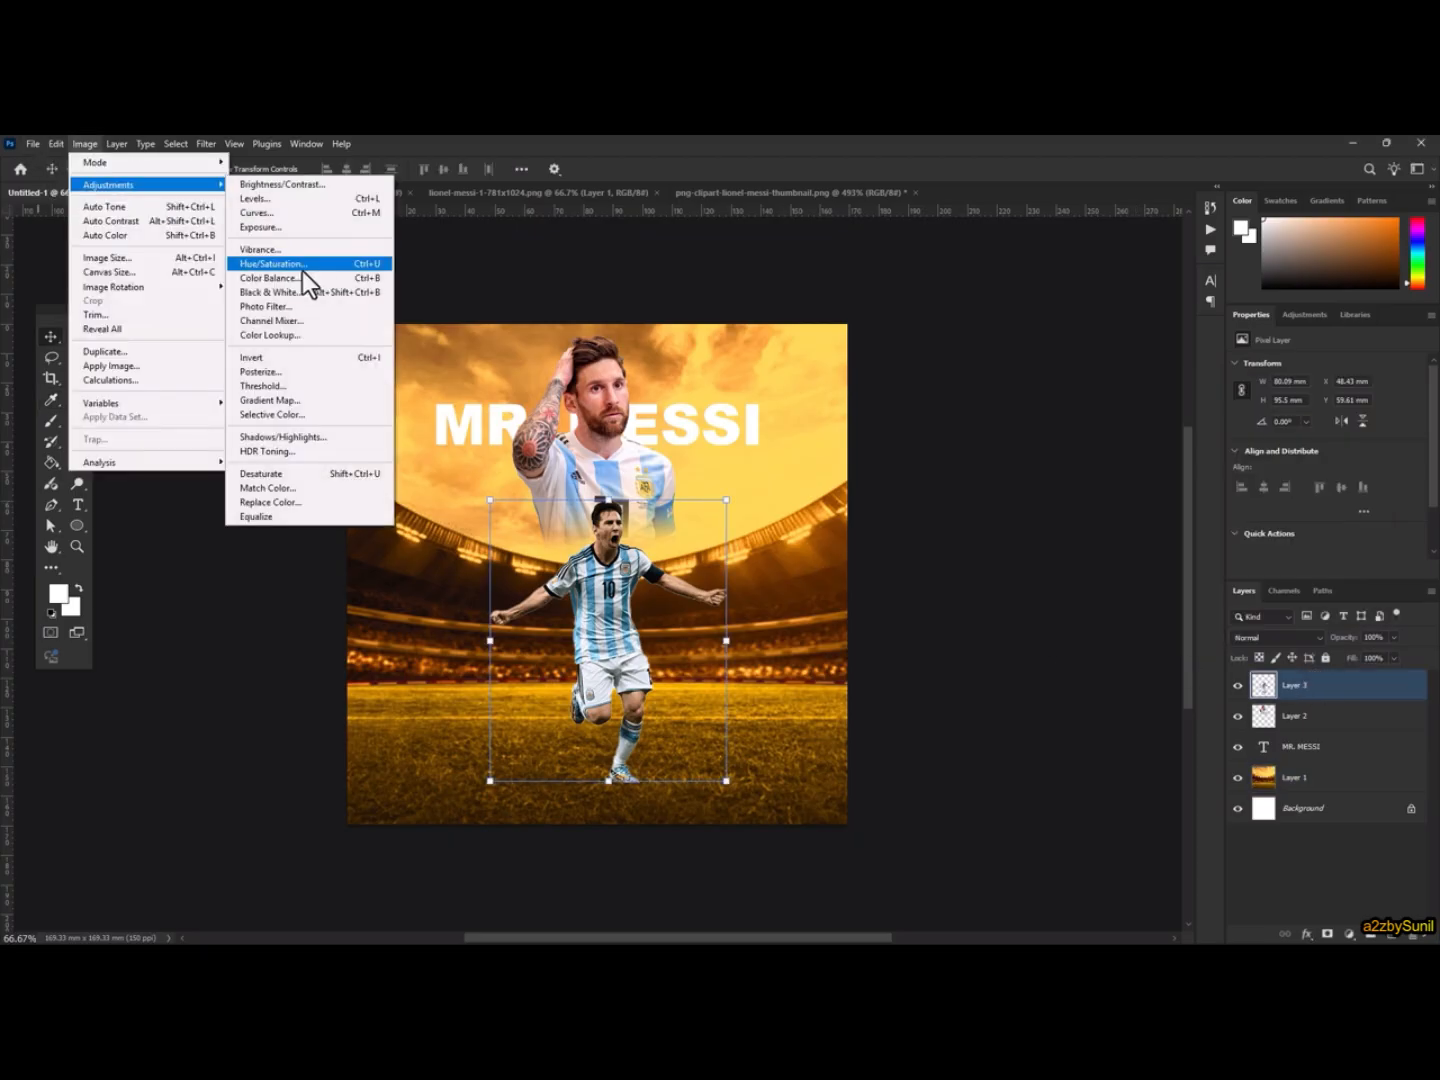
click(323, 334)
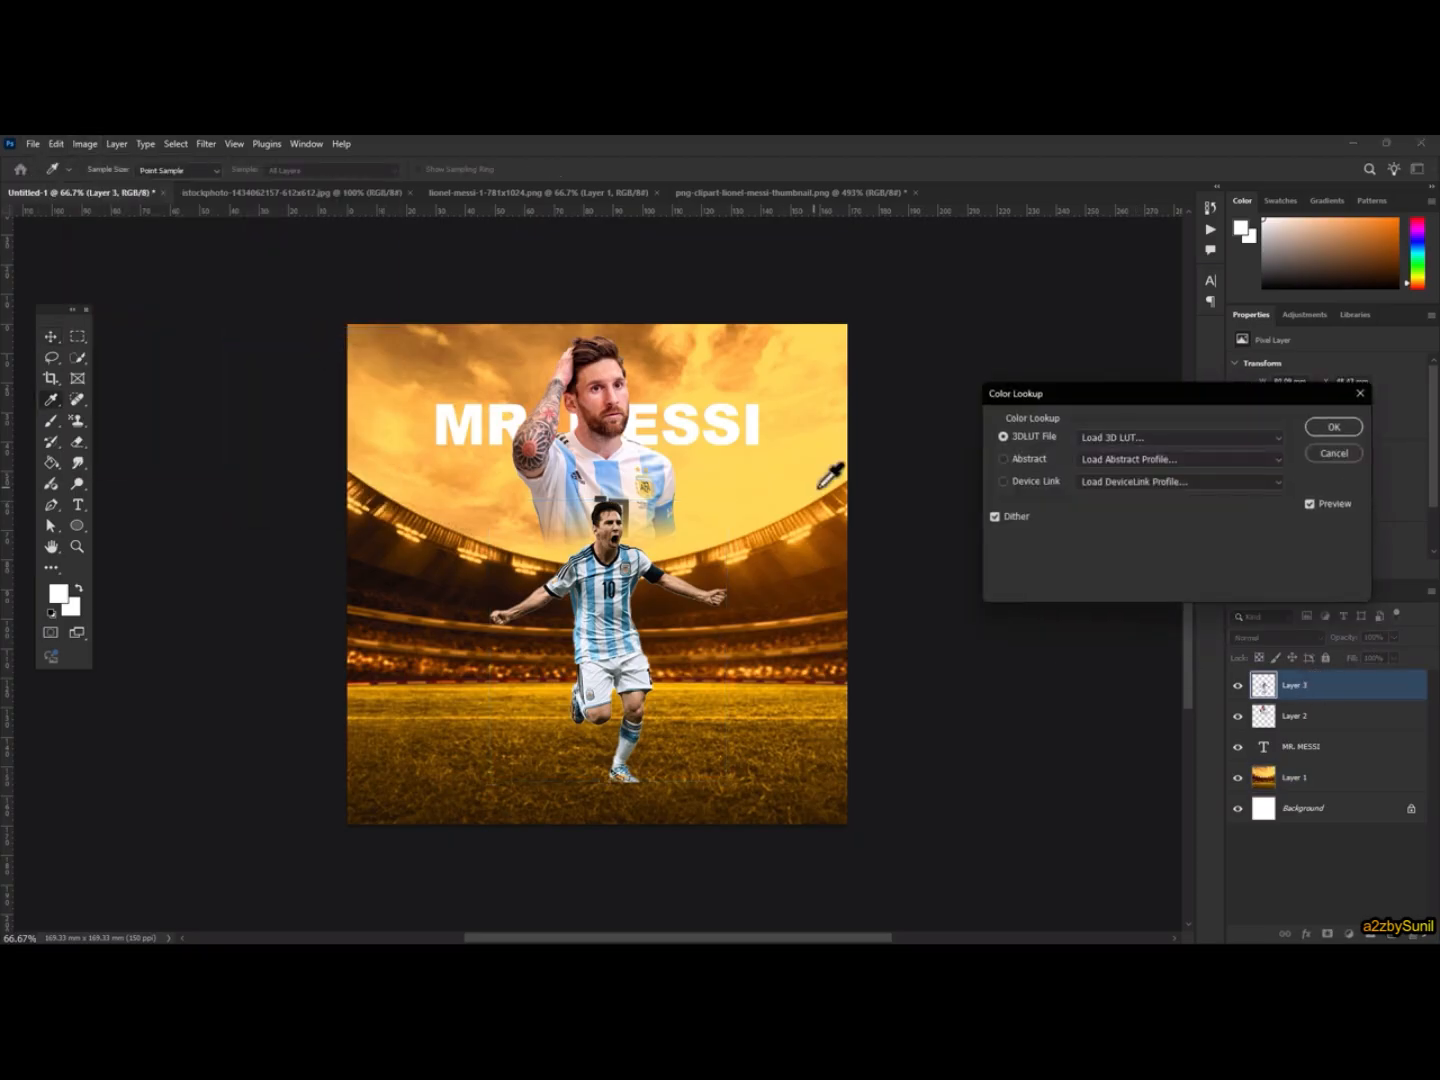
click(1121, 437)
click(1130, 570)
click(1322, 428)
Apply a Color Lookup adjustment with EdgyAmber.3DL to the portrait on Layer 2
click(1308, 716)
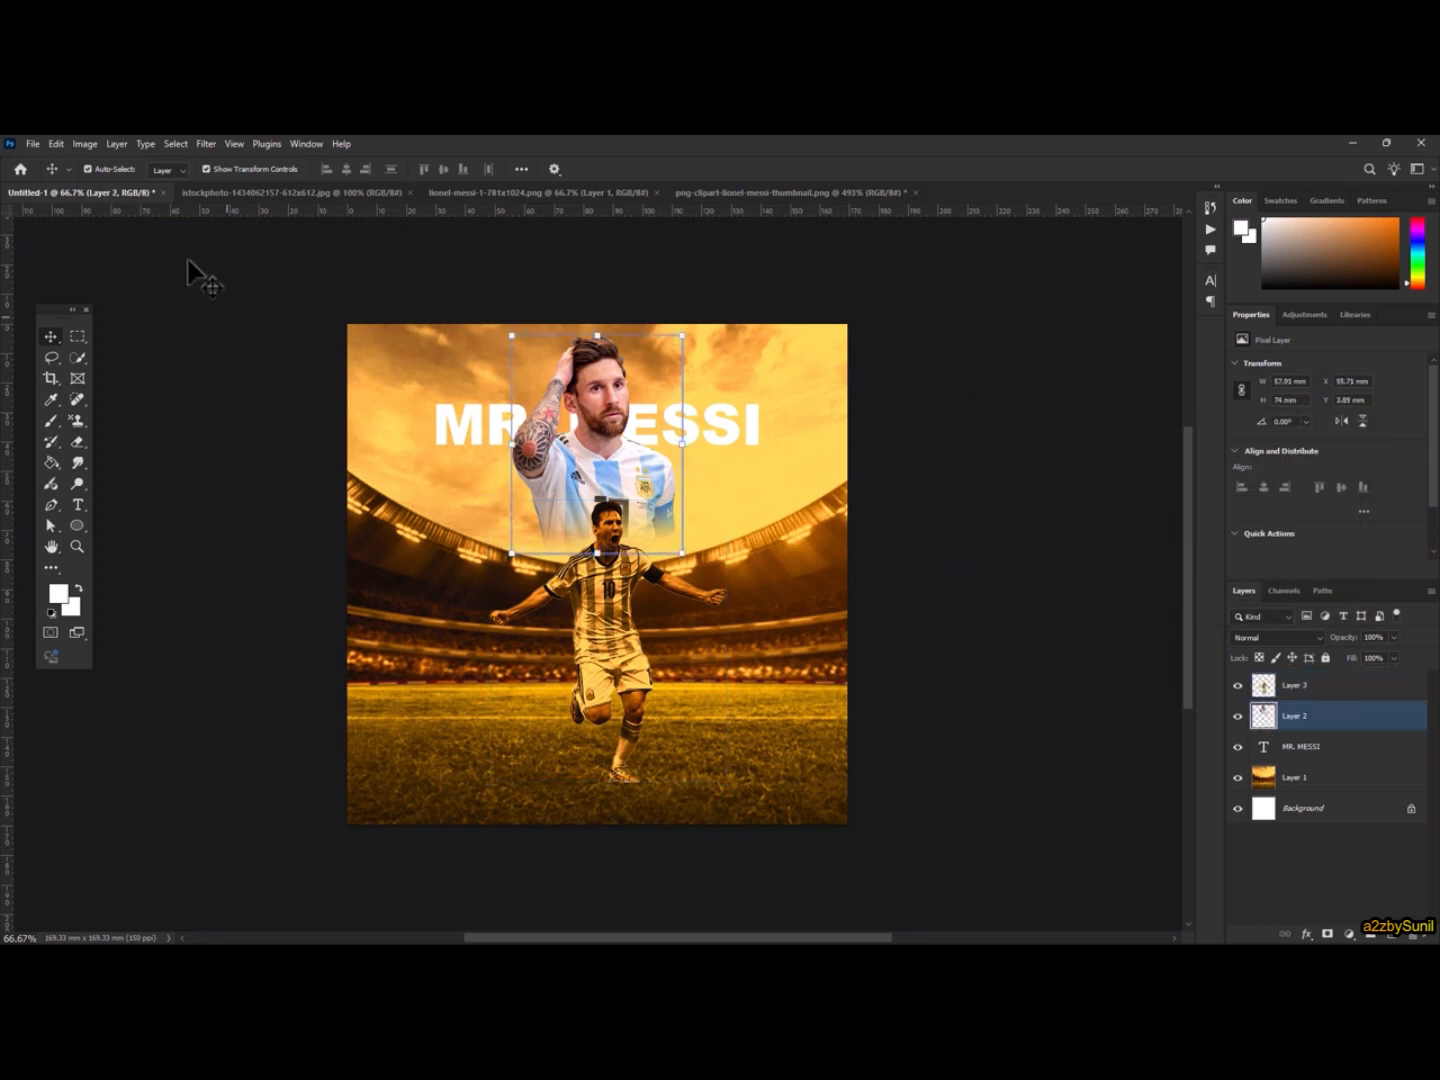
click(85, 143)
mouse_move(100, 182)
click(300, 334)
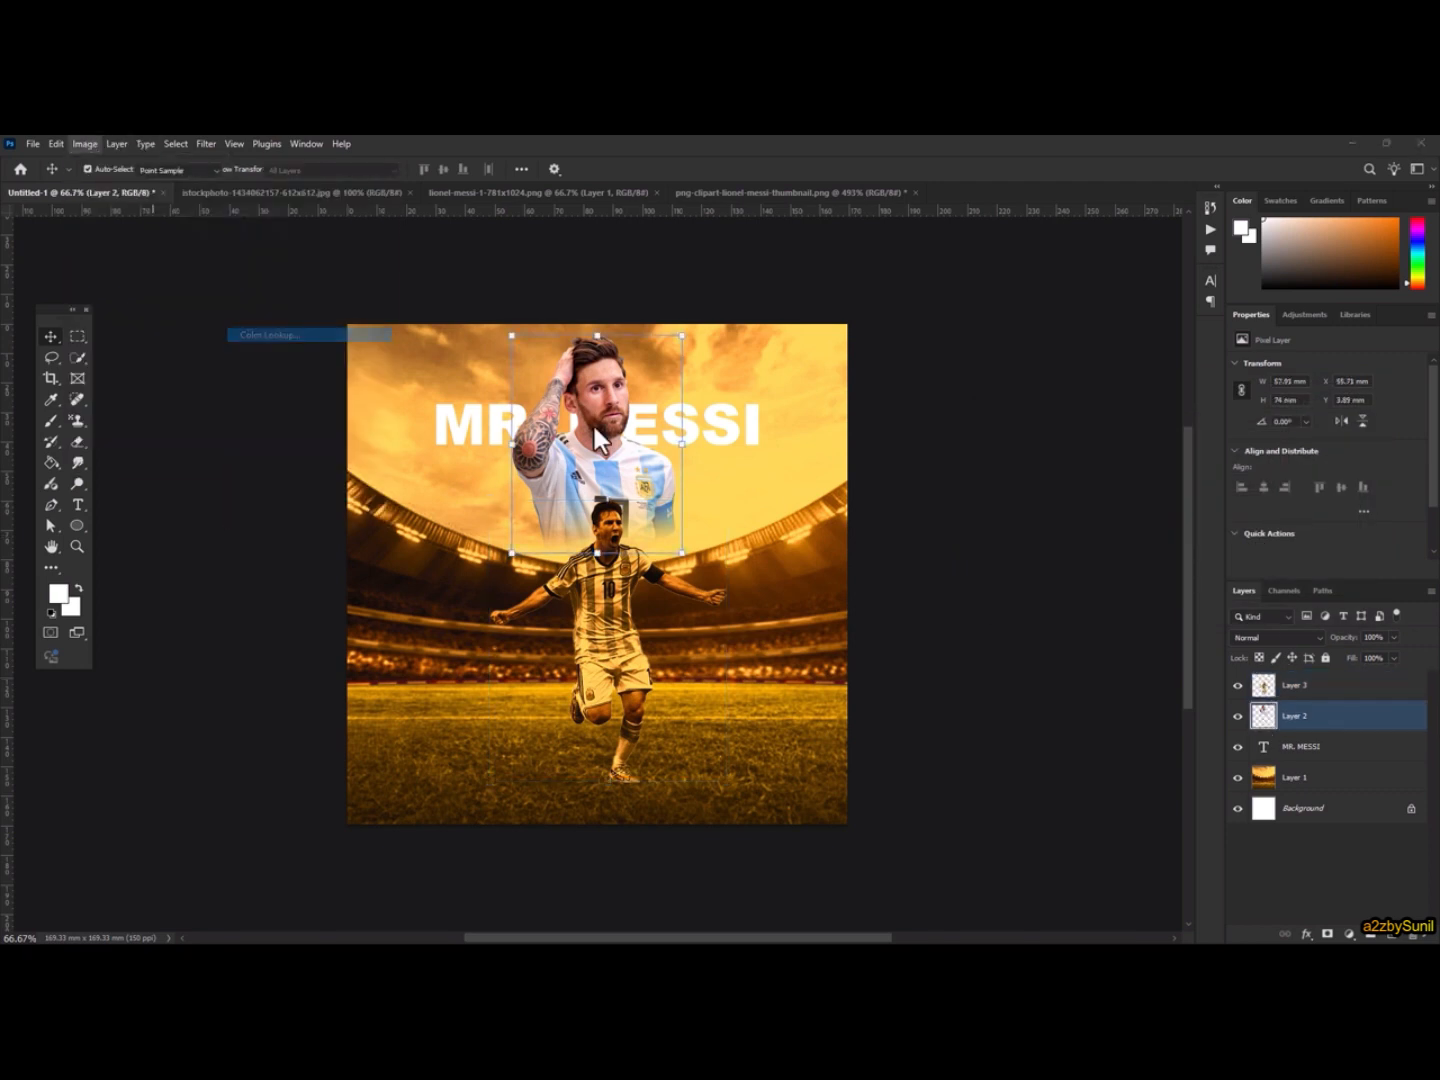
click(1150, 437)
click(1143, 519)
key(Down)
key(Down)
key(Down)
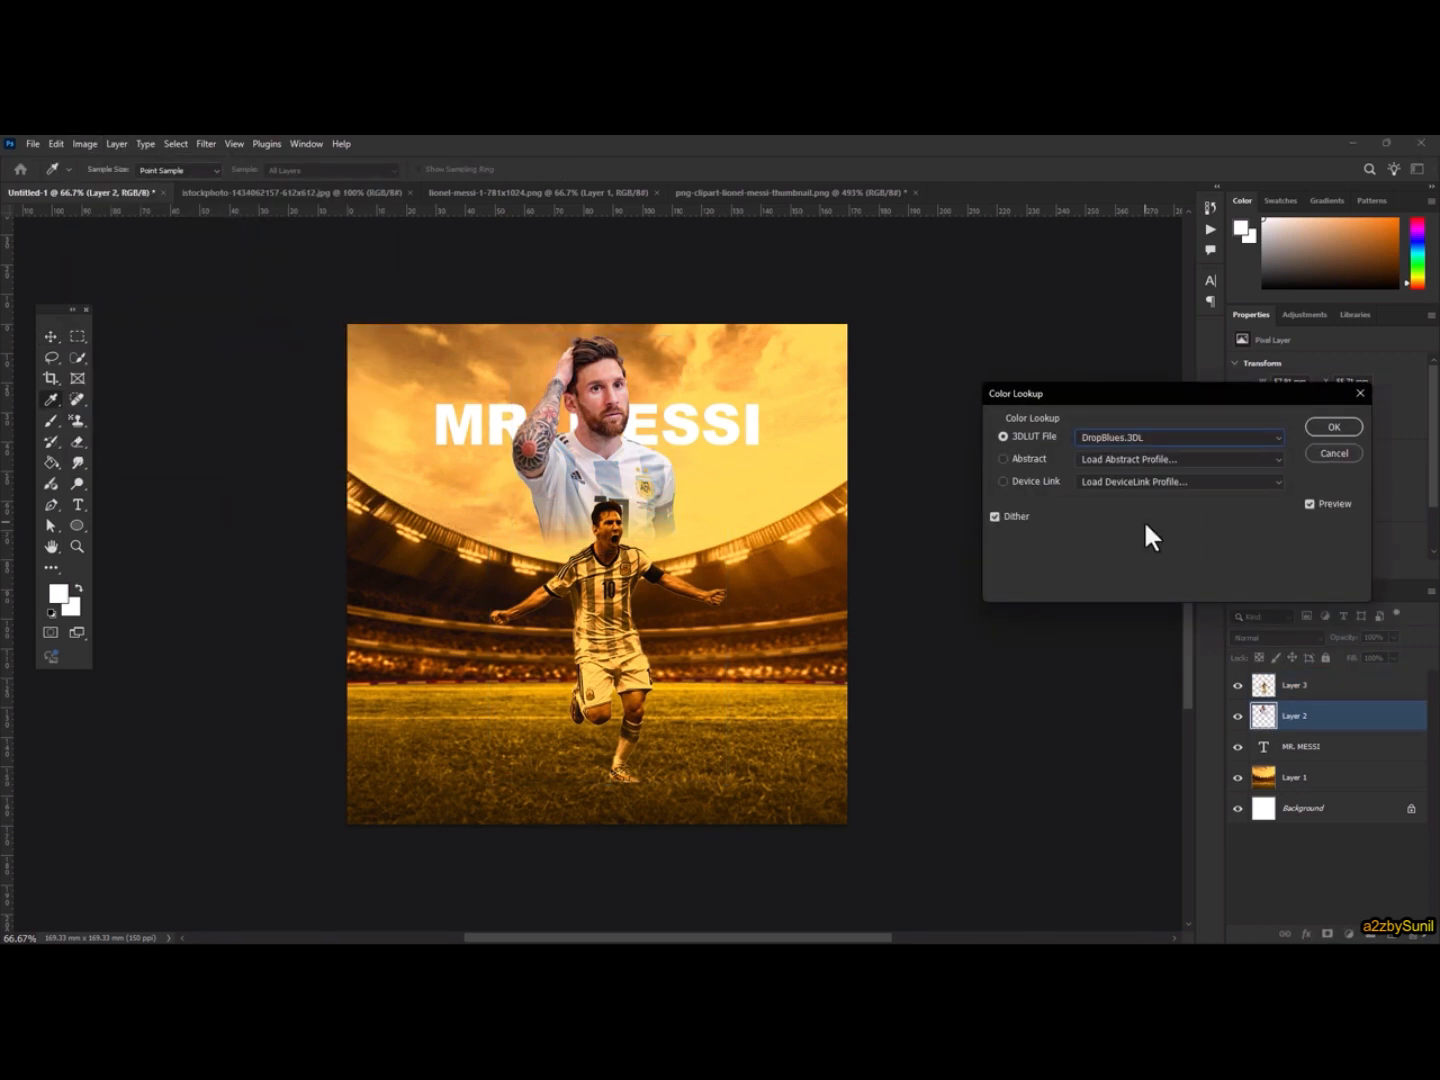
key(Up)
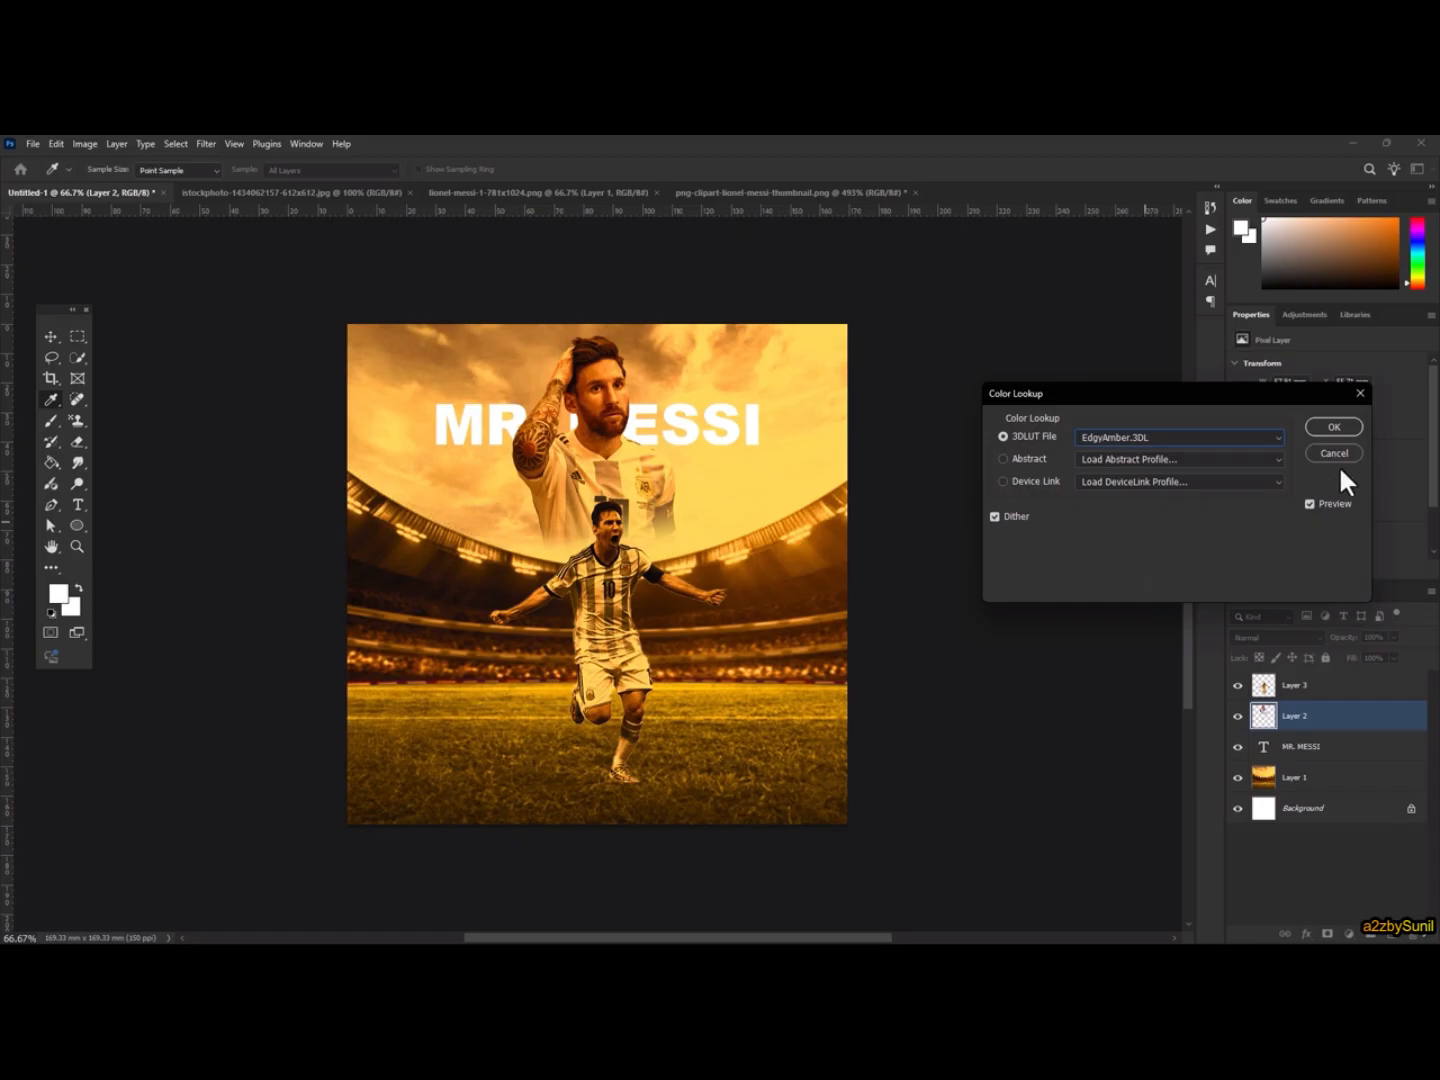
key(Return)
Move the "MR. MESSI" title slightly up and add a Color Overlay of ffa800 to its layer style
click(713, 430)
drag(712, 434, 722, 412)
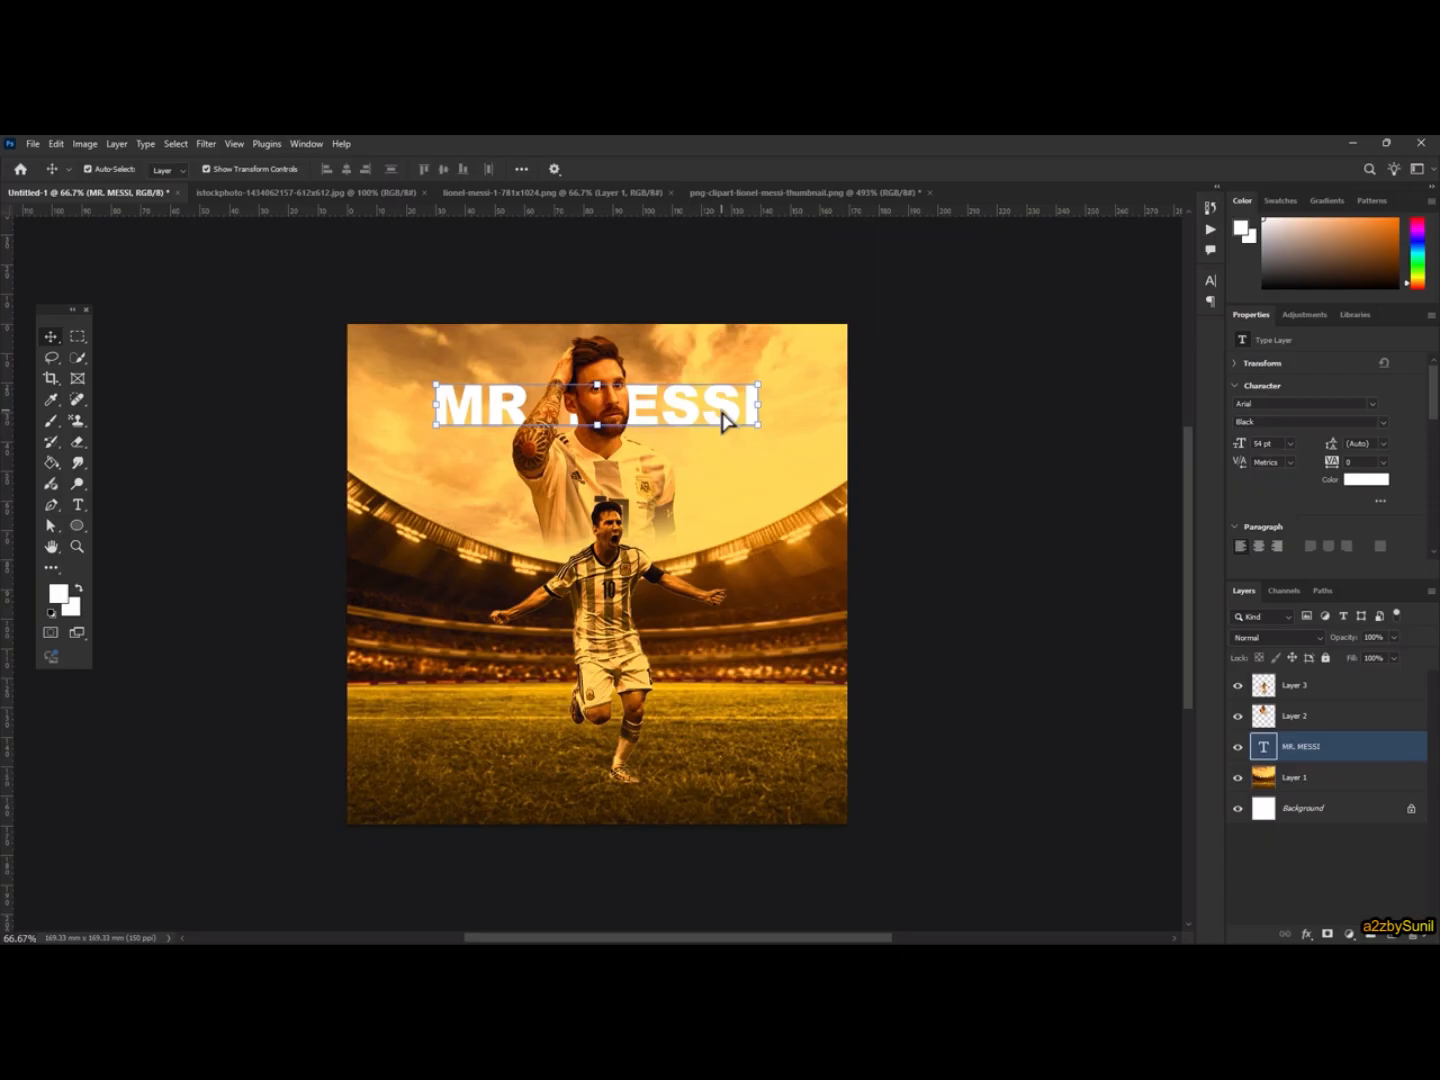
right_click(1310, 757)
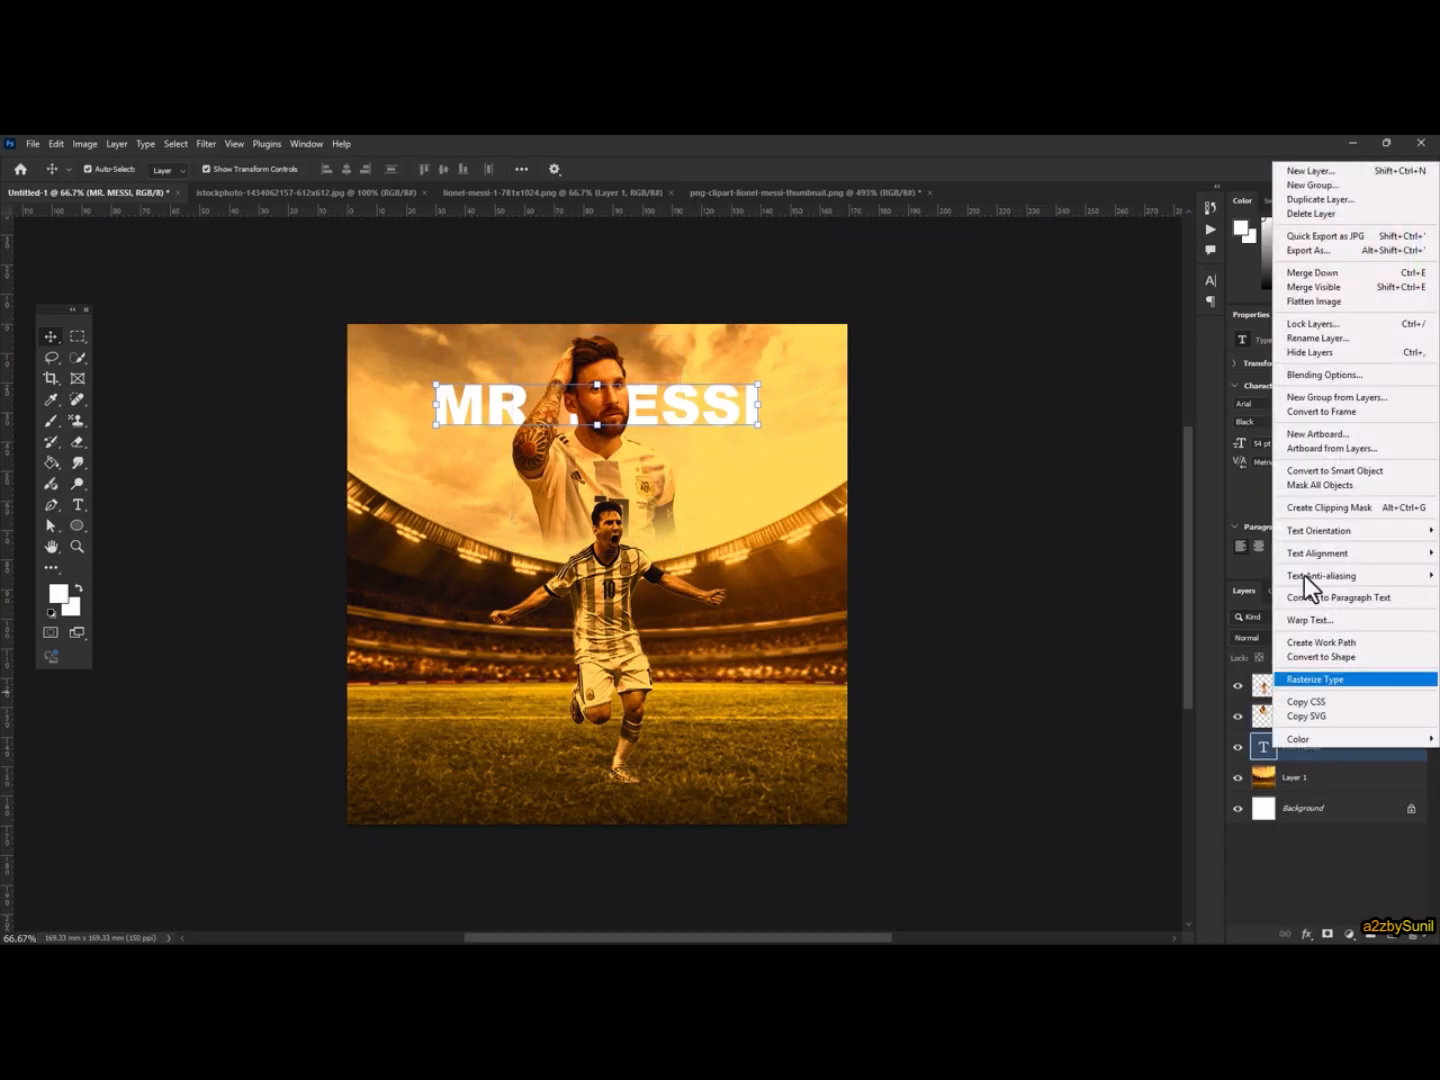
click(1300, 373)
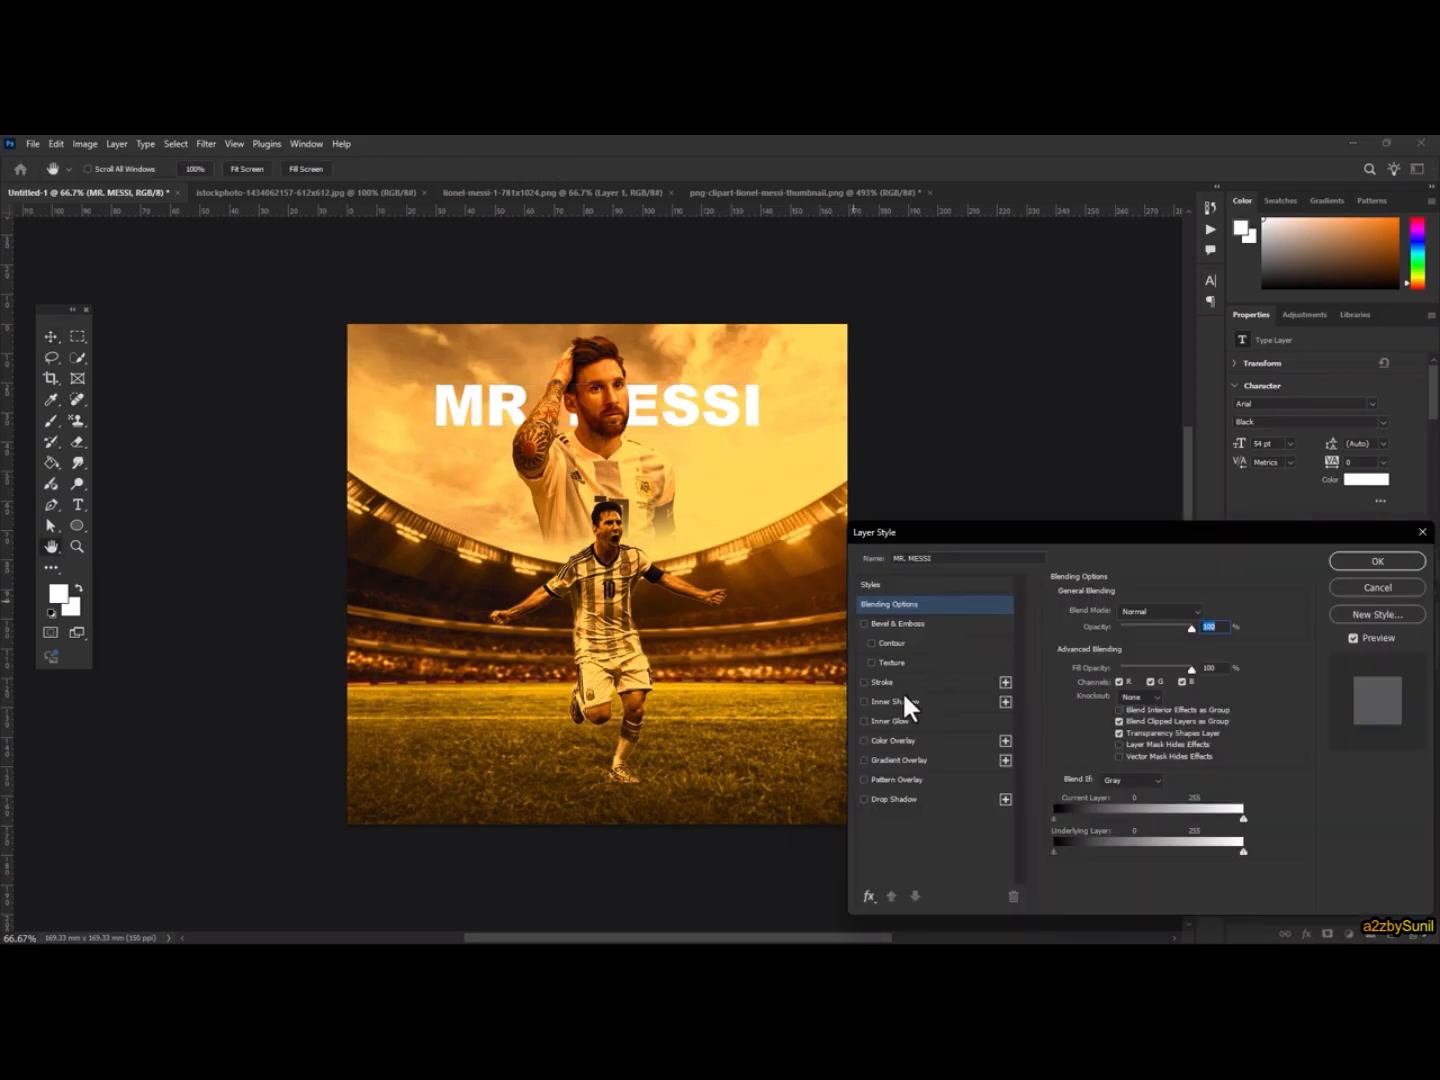
click(898, 740)
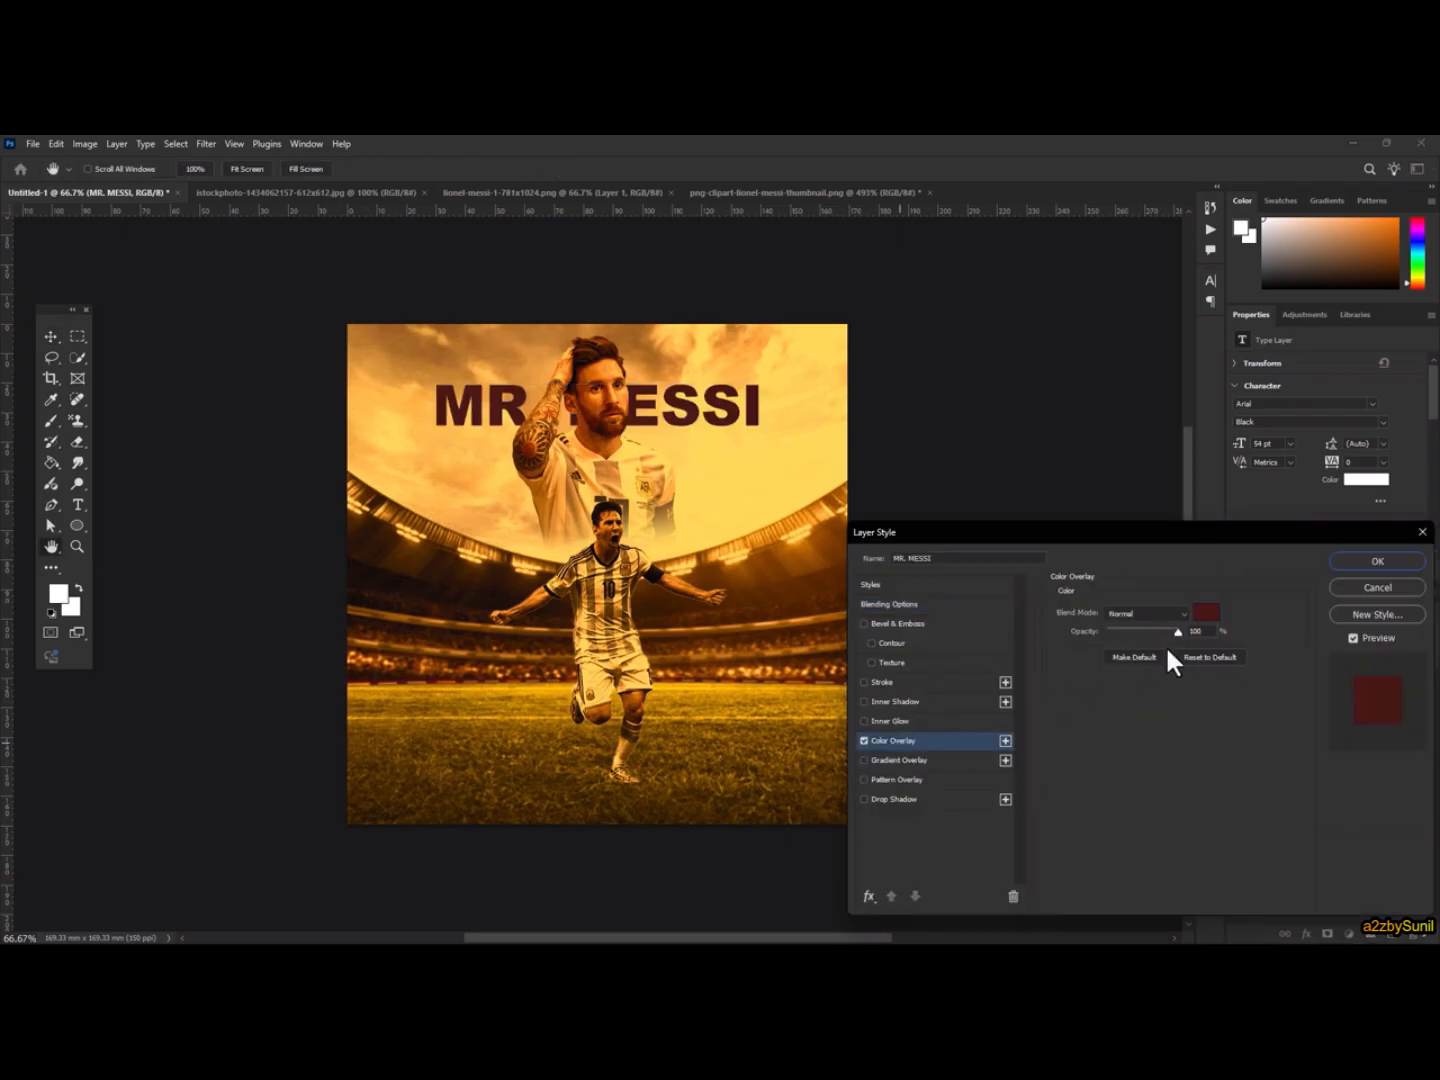
click(1206, 612)
text(ffa800)
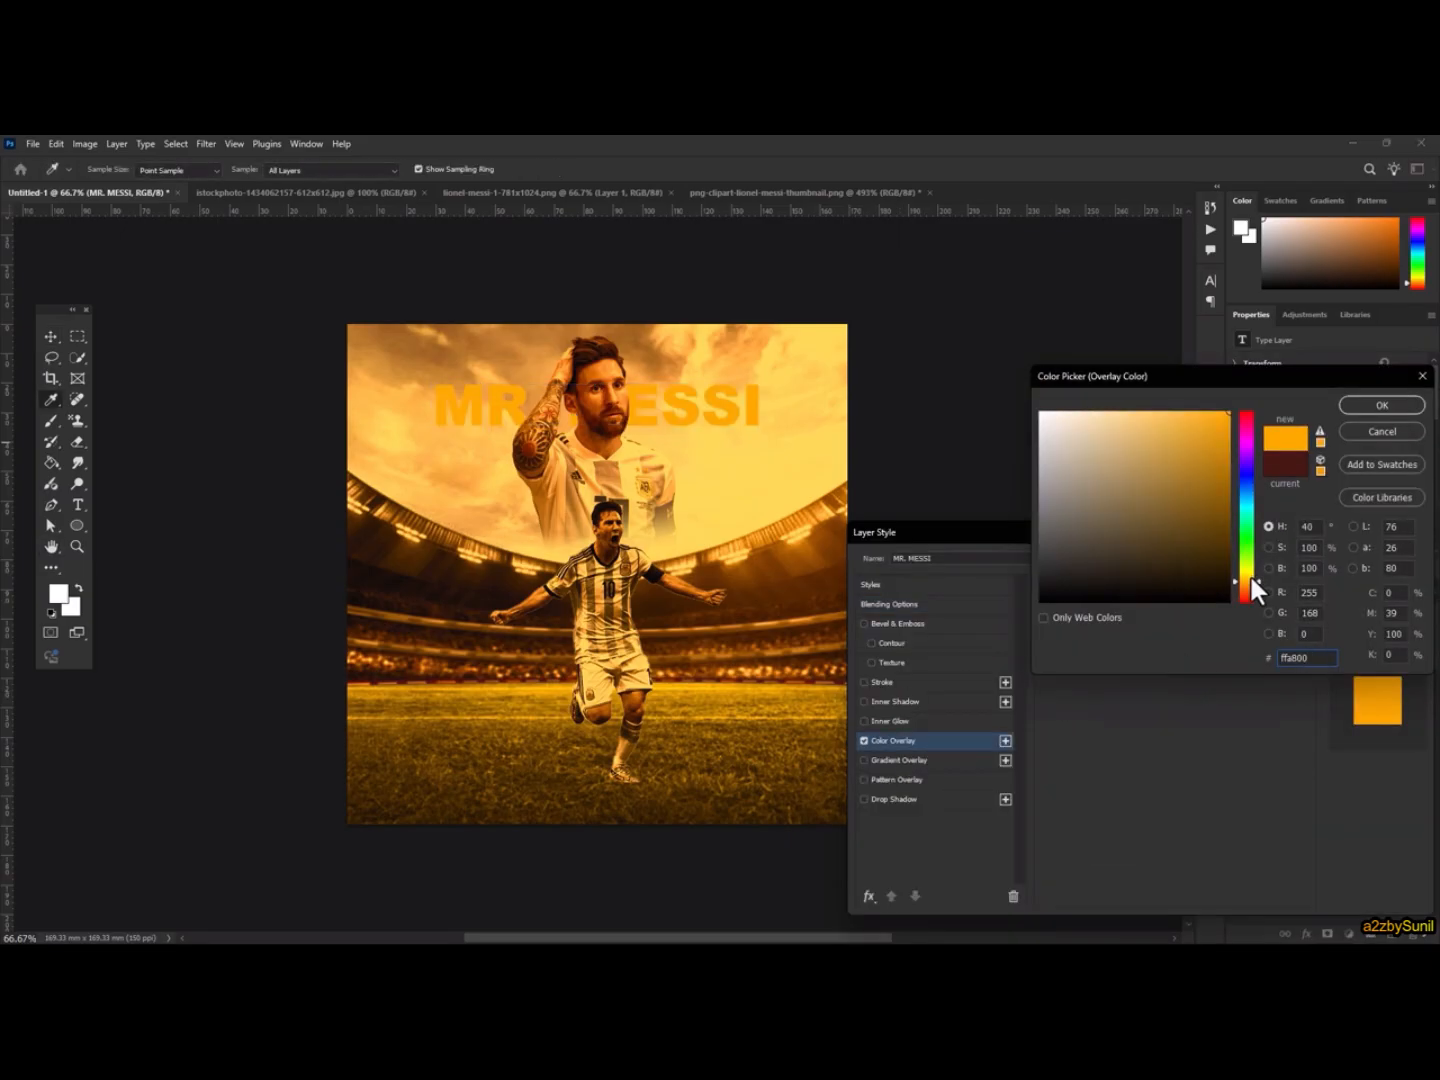
click(1382, 405)
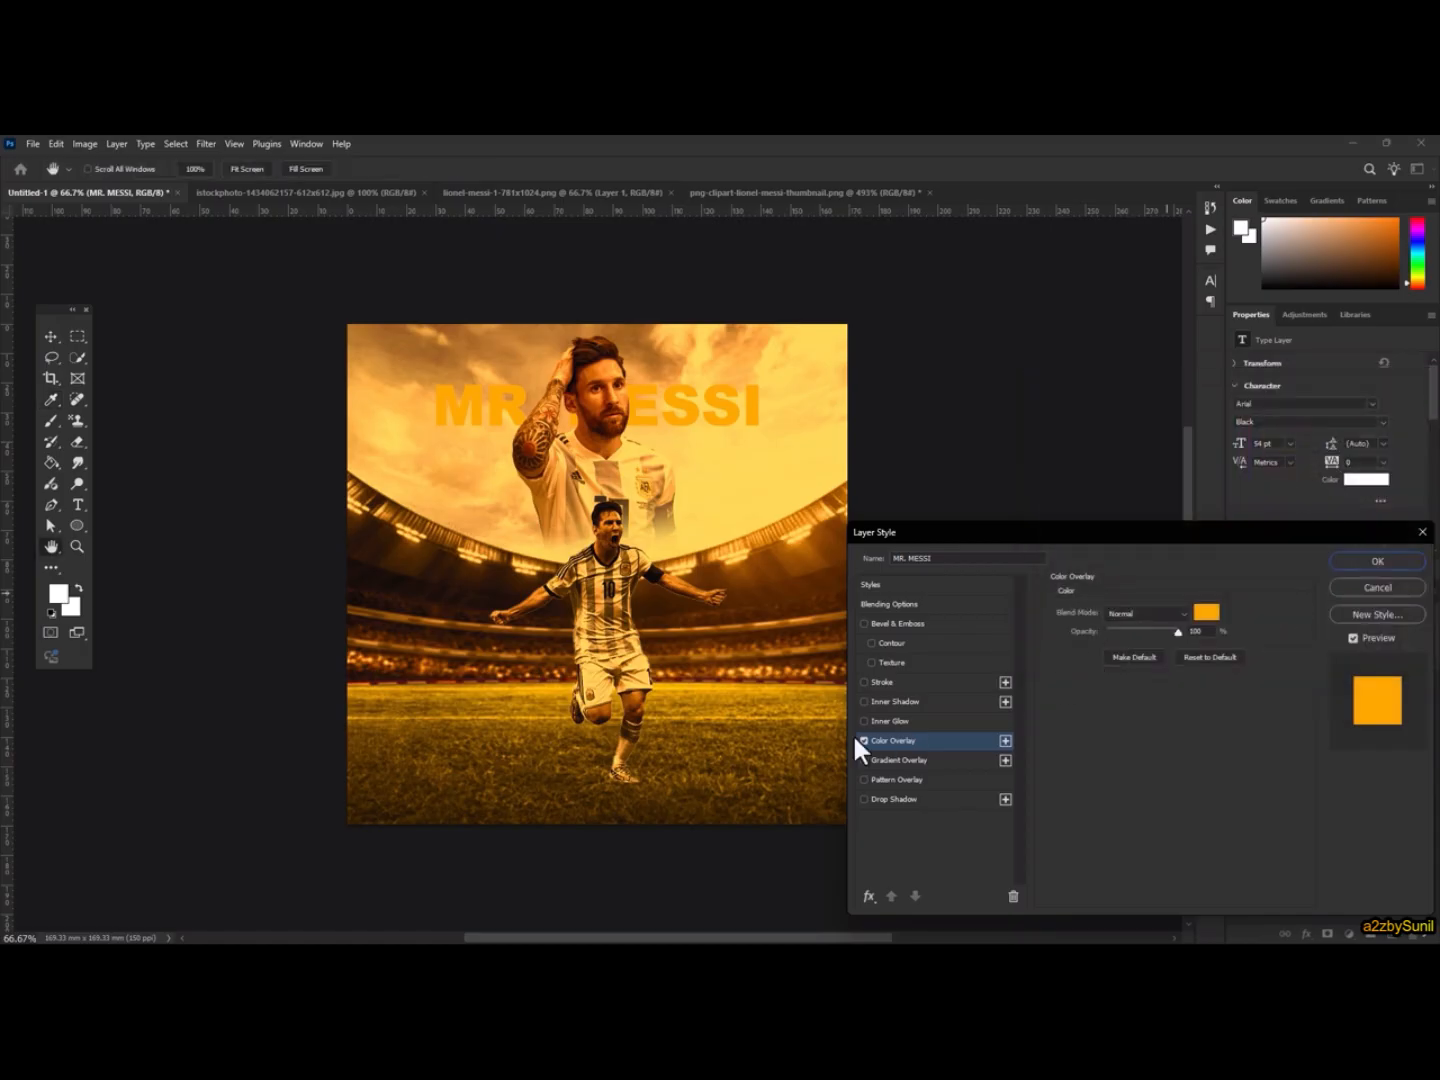
Add Bevel & Emboss to the title with 240% depth, 100% highlight opacity, and a yellow shadow in Normal mode at 100% opacity
click(896, 623)
drag(1163, 644, 1188, 643)
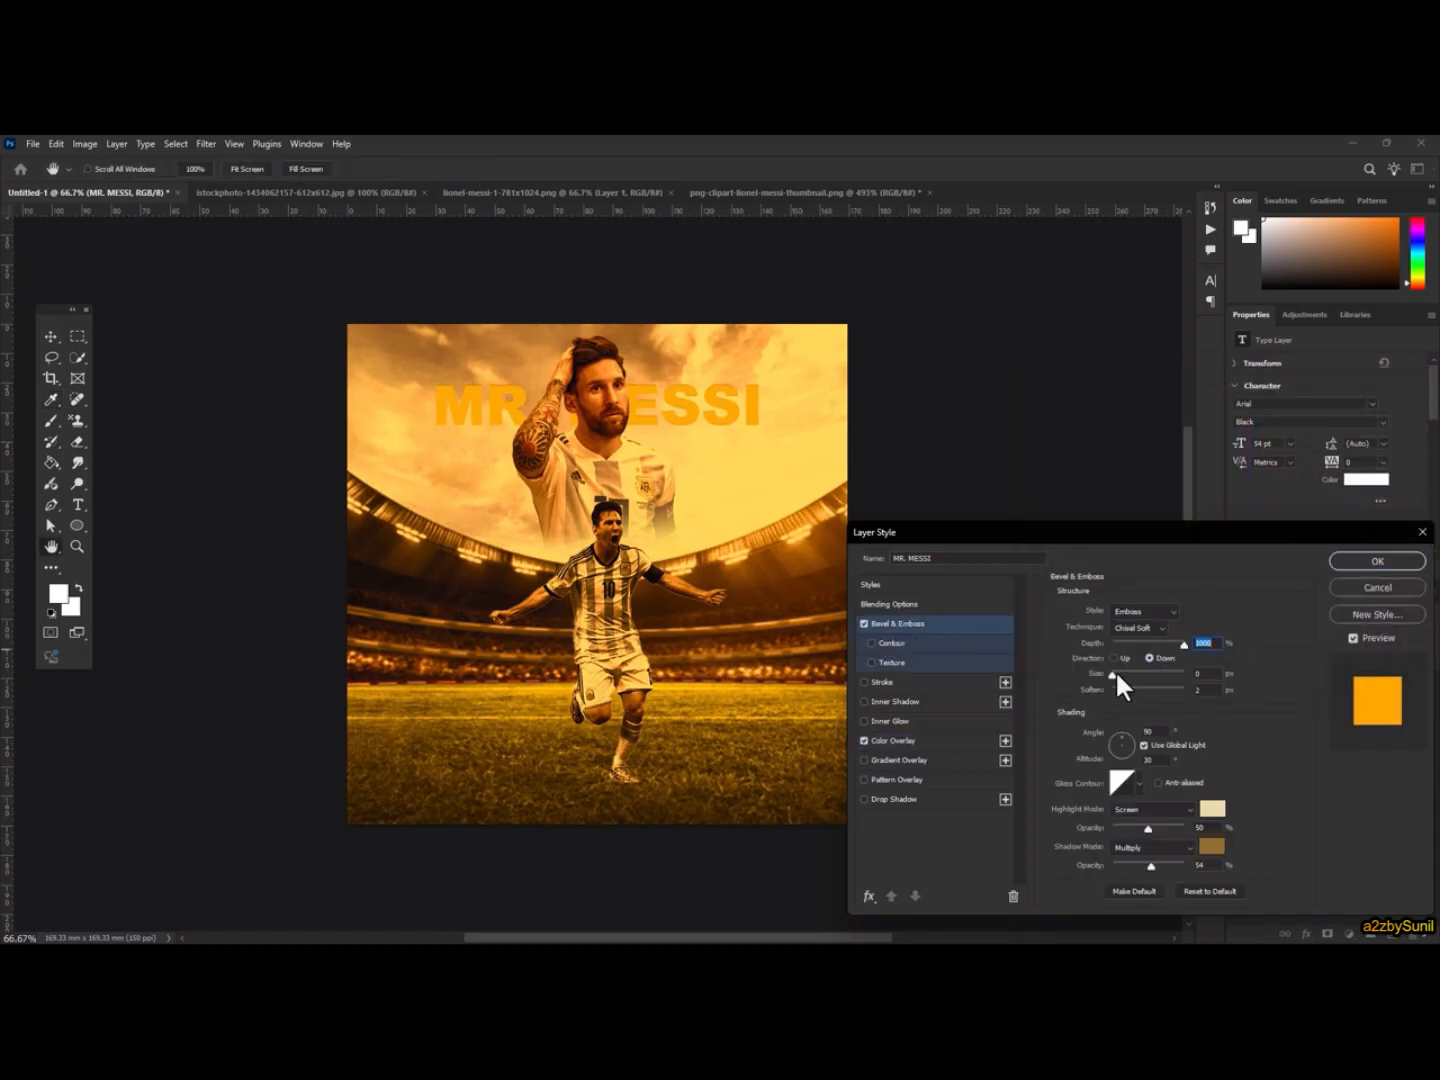
key(Tab)
click(1212, 846)
click(1226, 413)
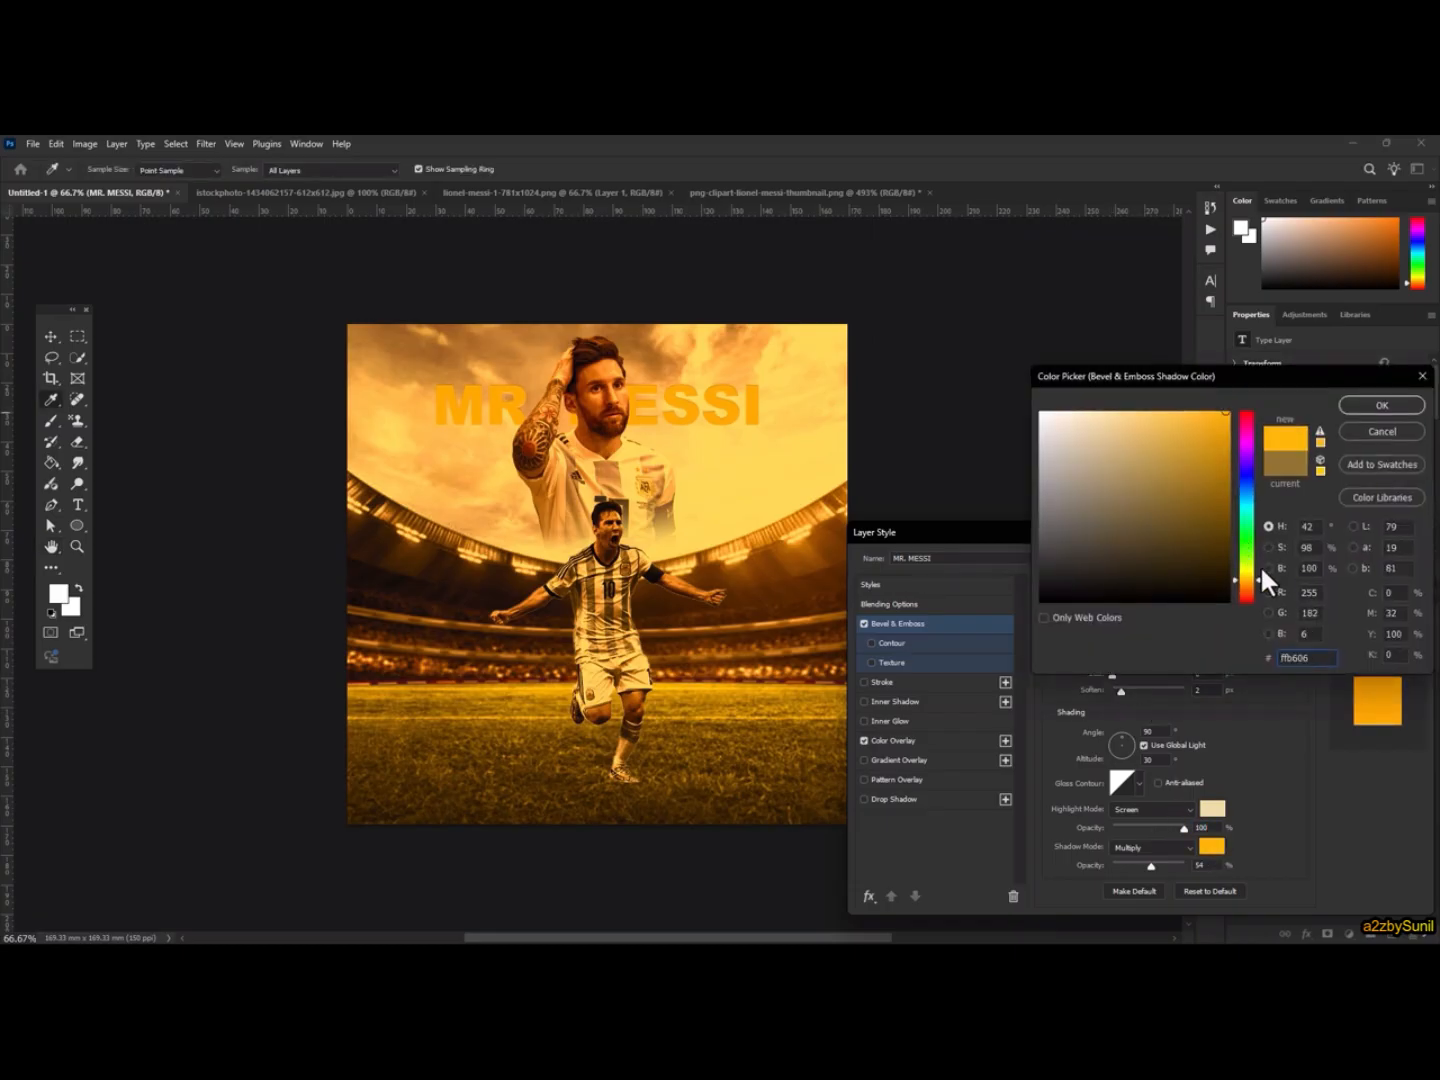
click(1249, 572)
click(1380, 406)
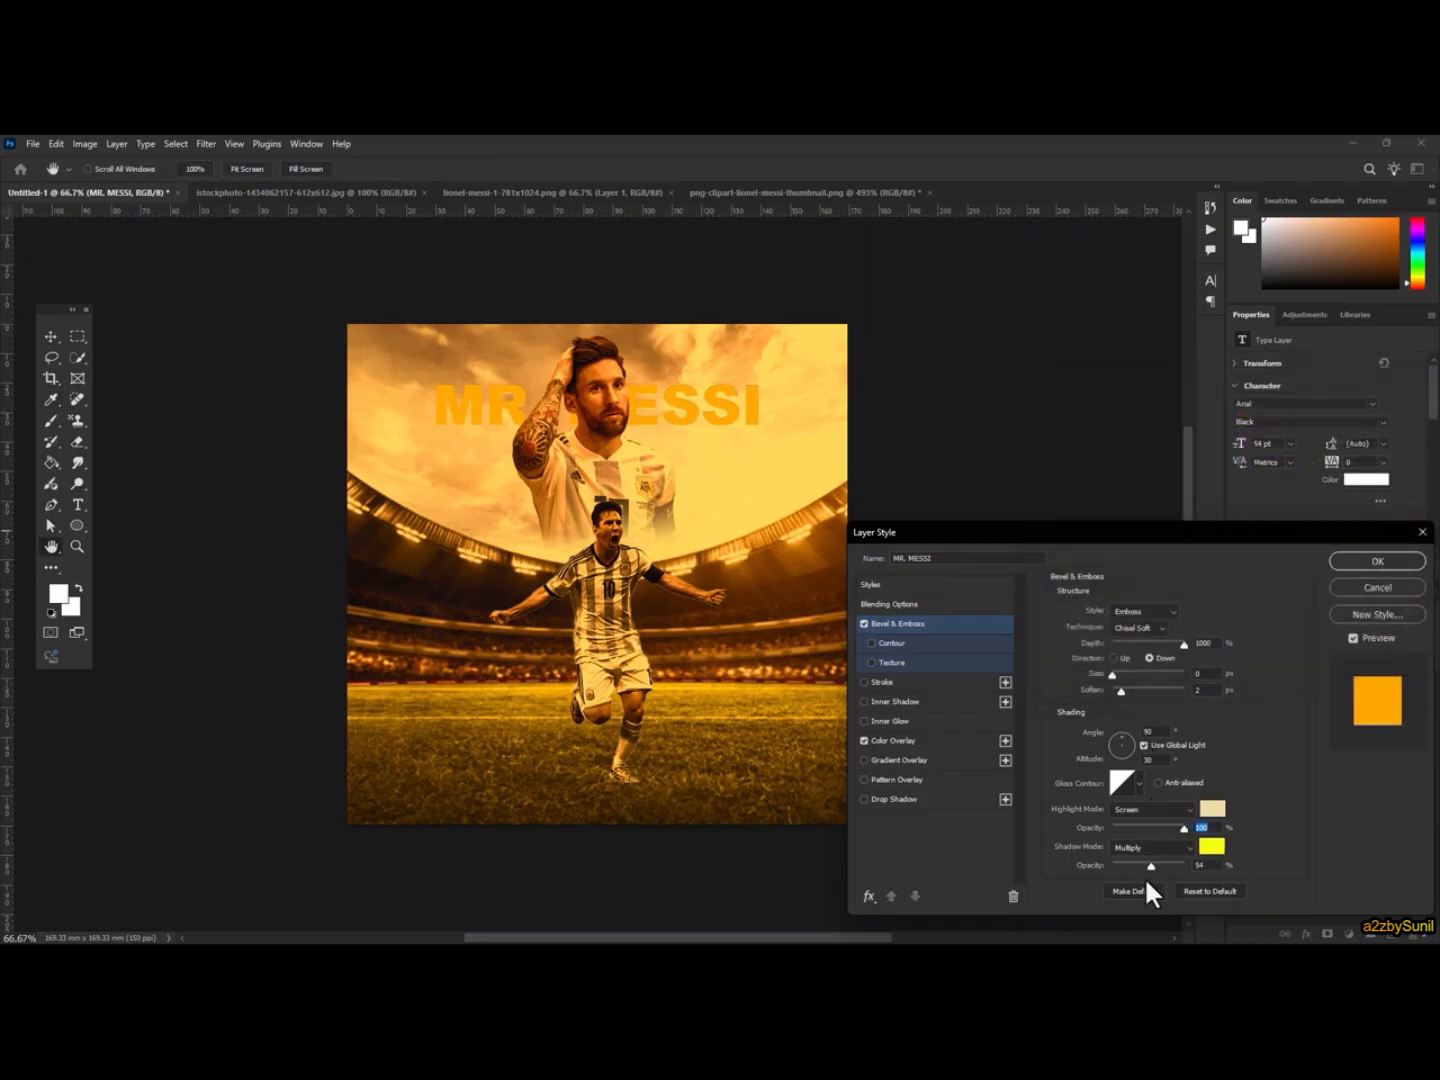
click(1150, 847)
click(1165, 536)
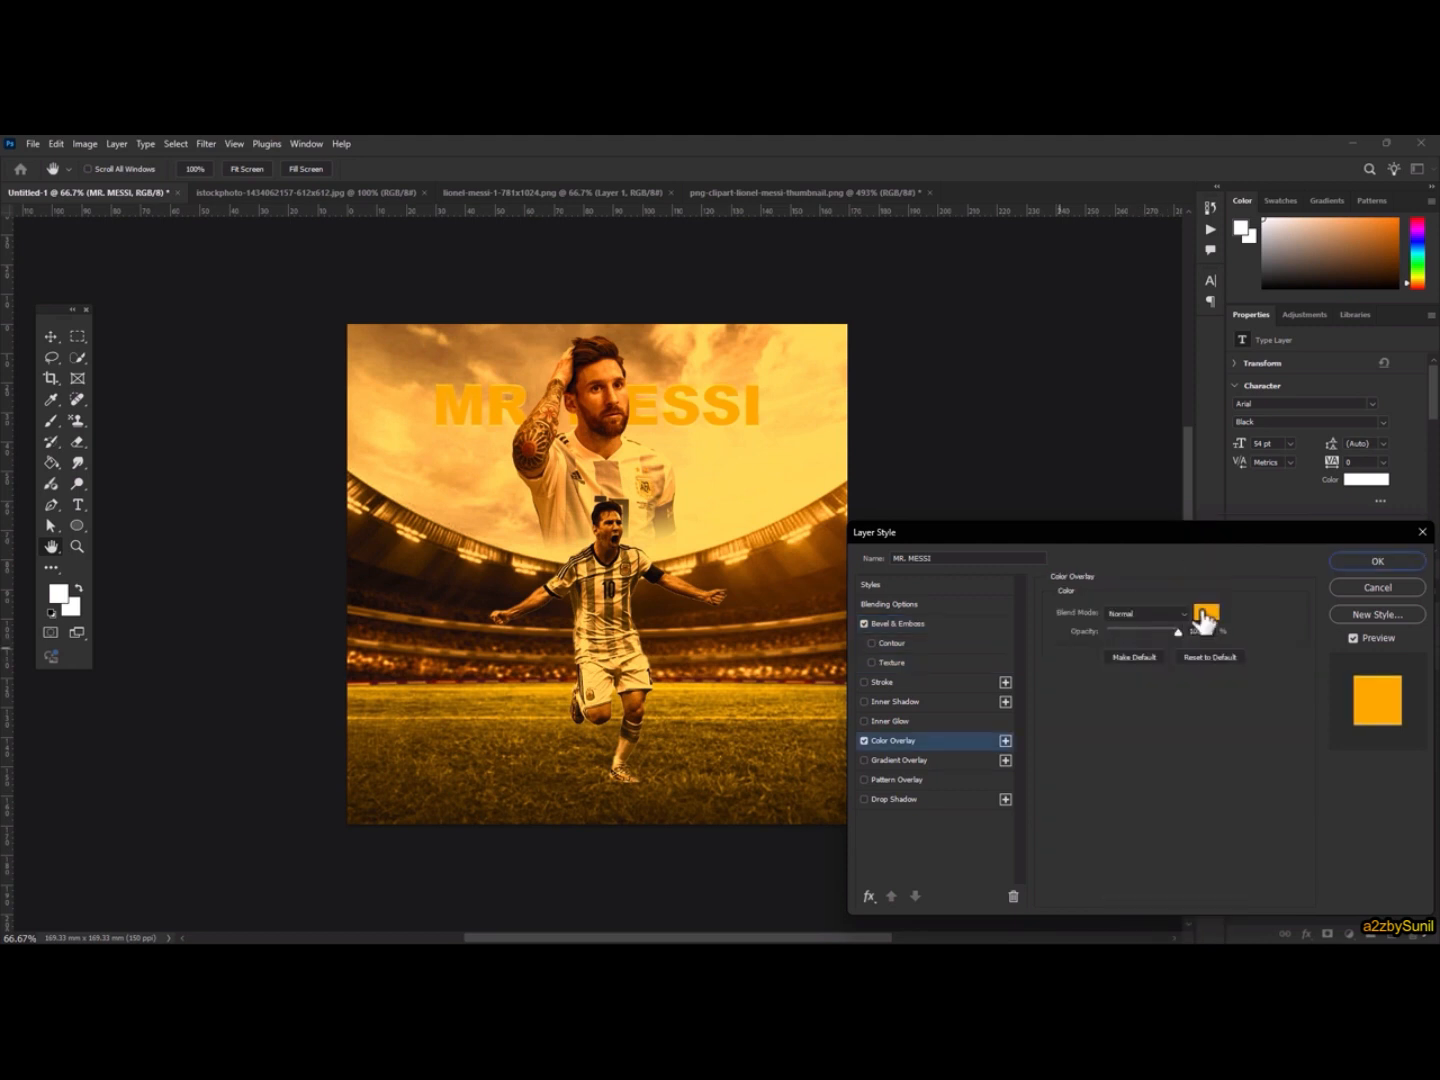
Change the title's Color Overlay to white and apply the layer style
click(1205, 615)
click(1045, 412)
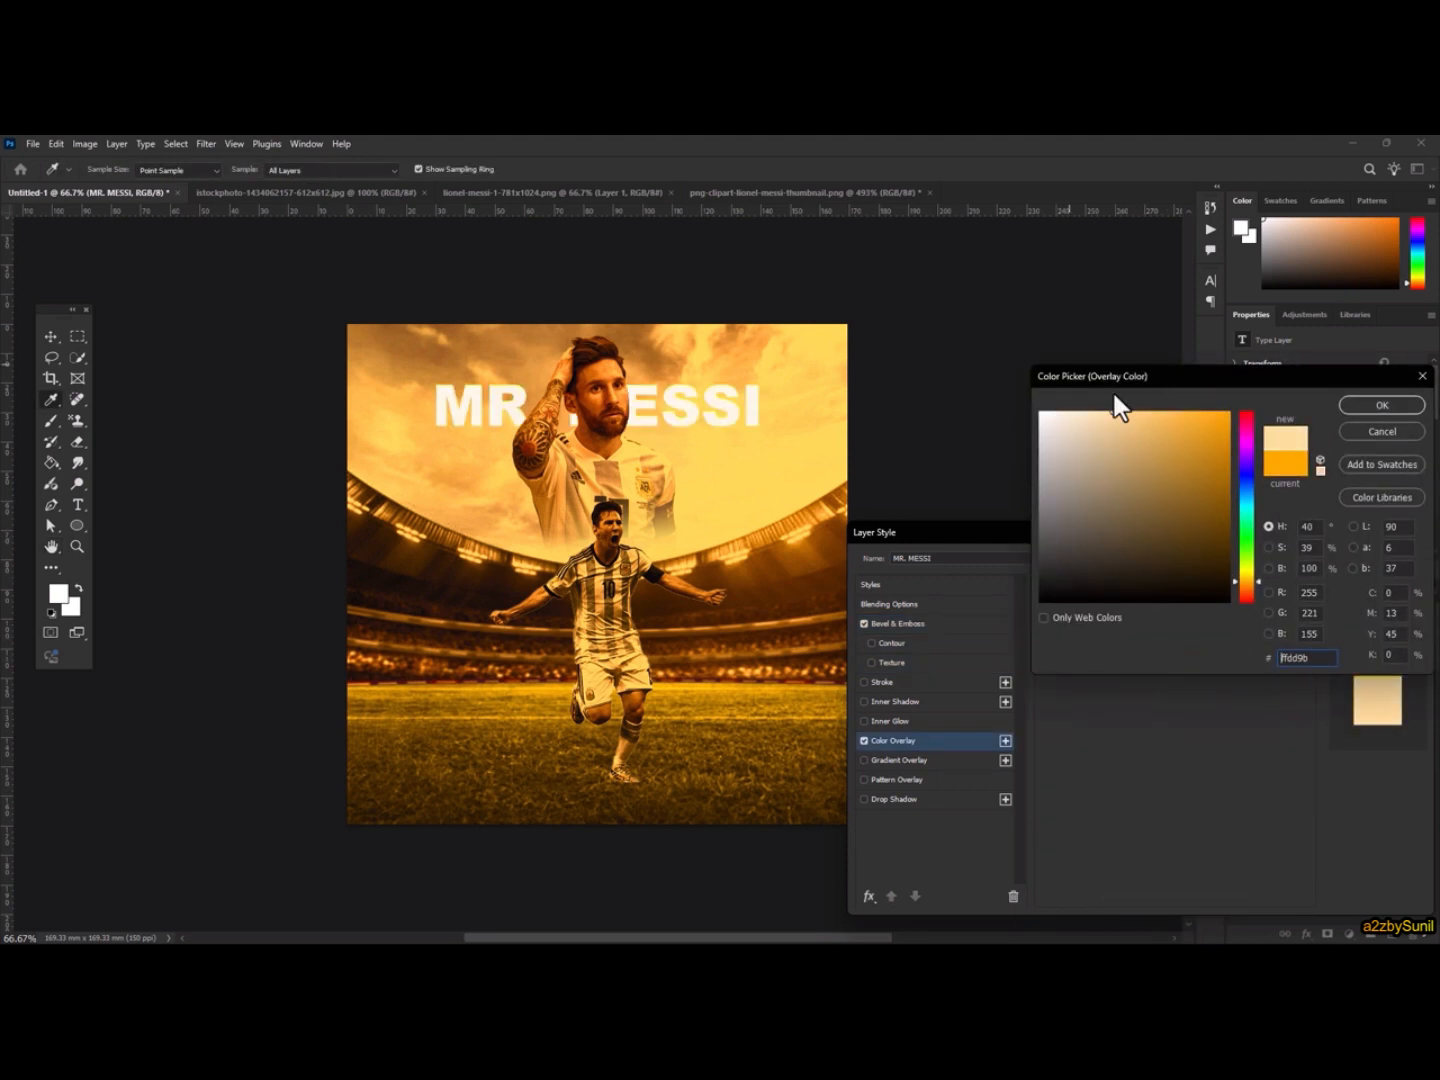
click(1356, 405)
click(922, 621)
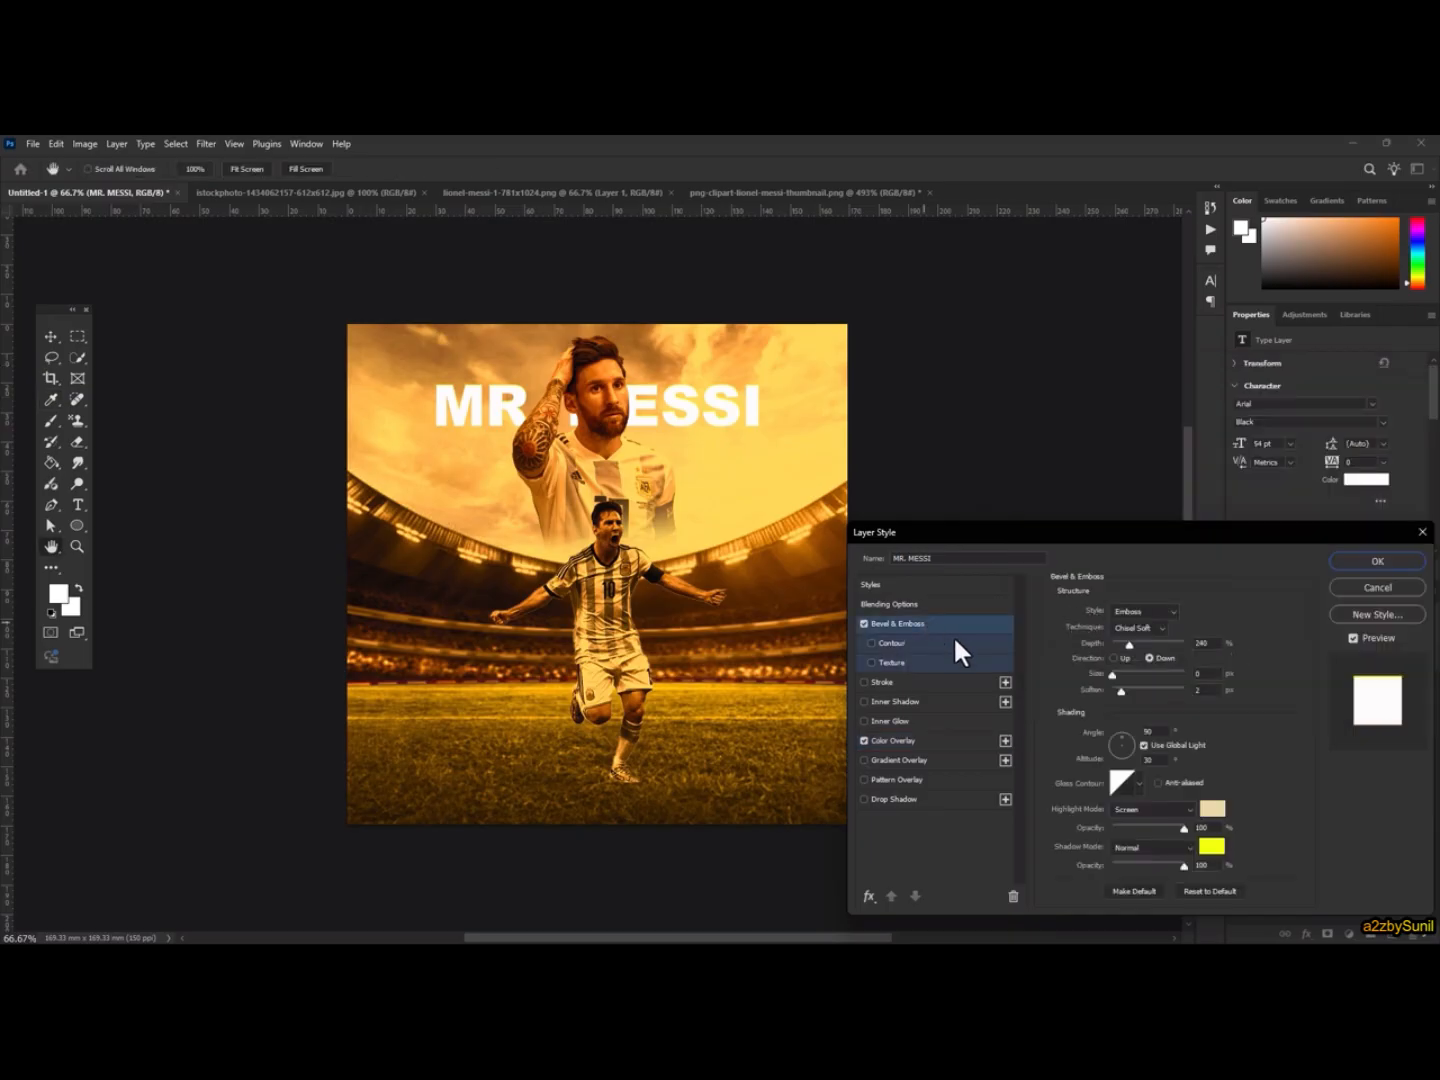
click(1378, 562)
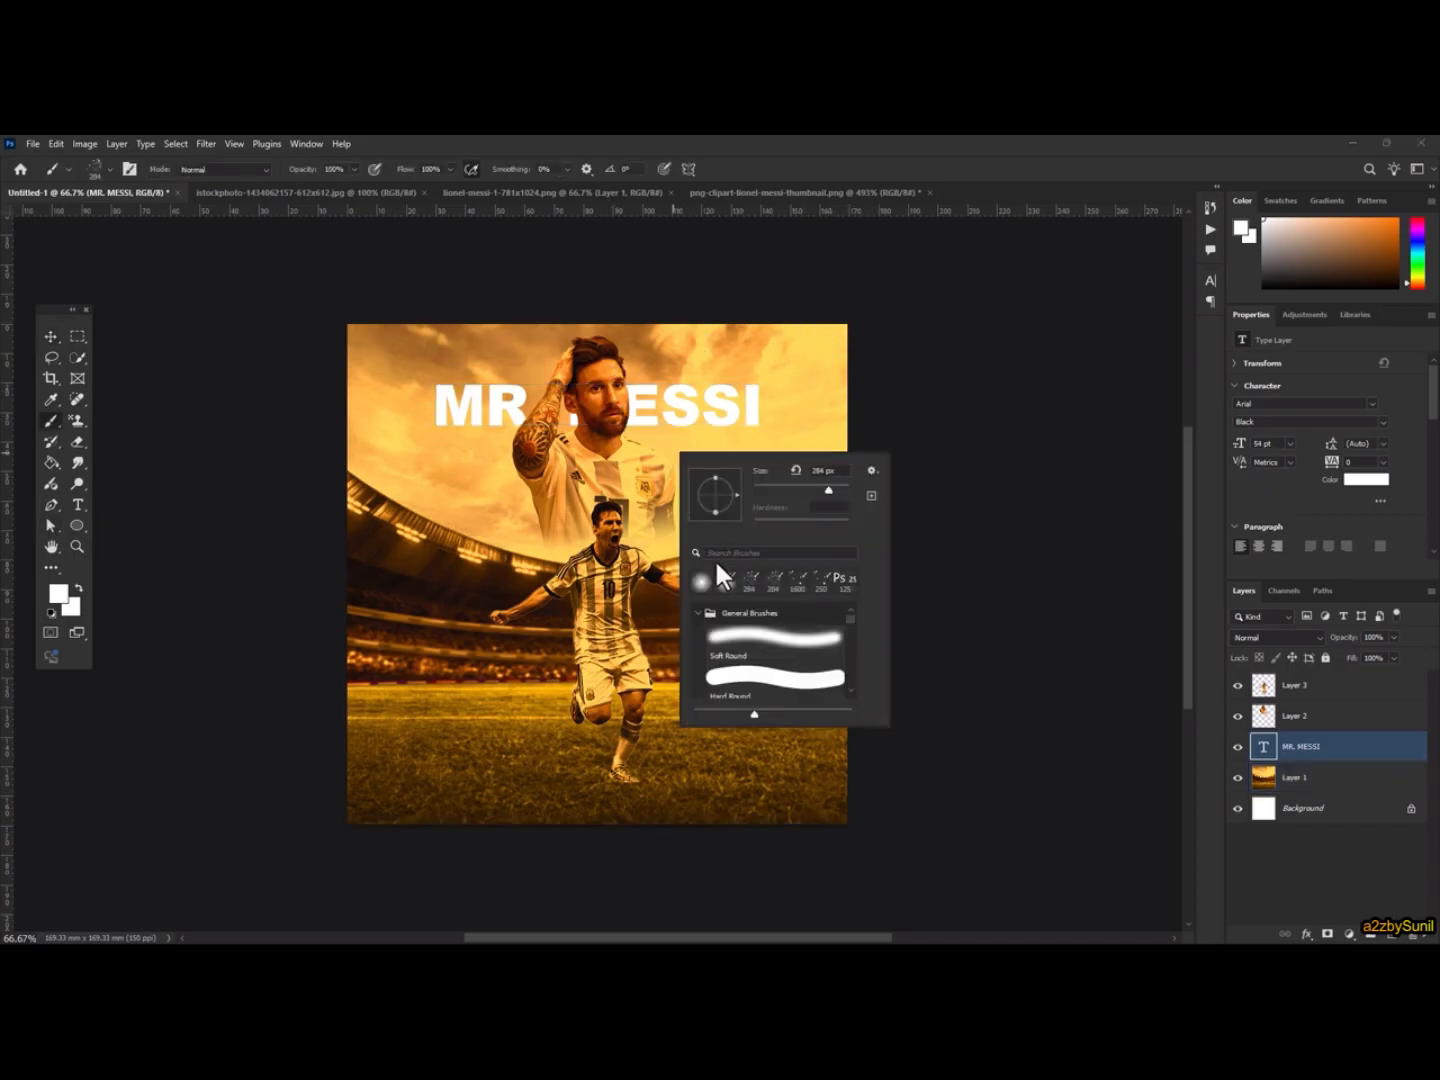
click(698, 612)
click(700, 637)
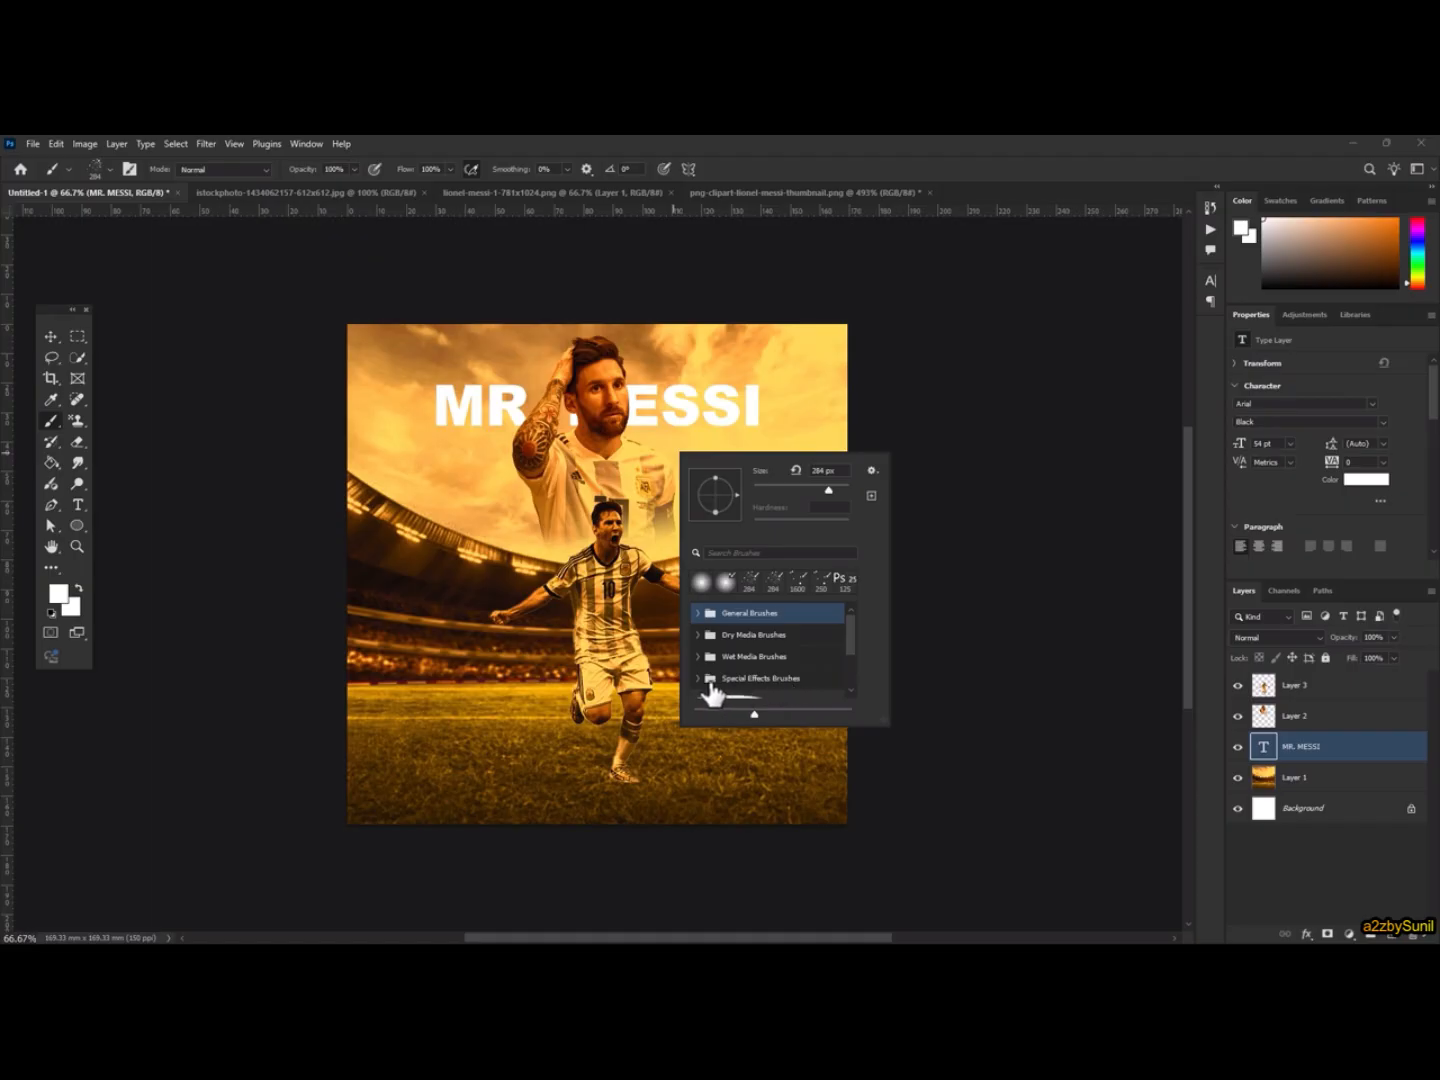
click(921, 137)
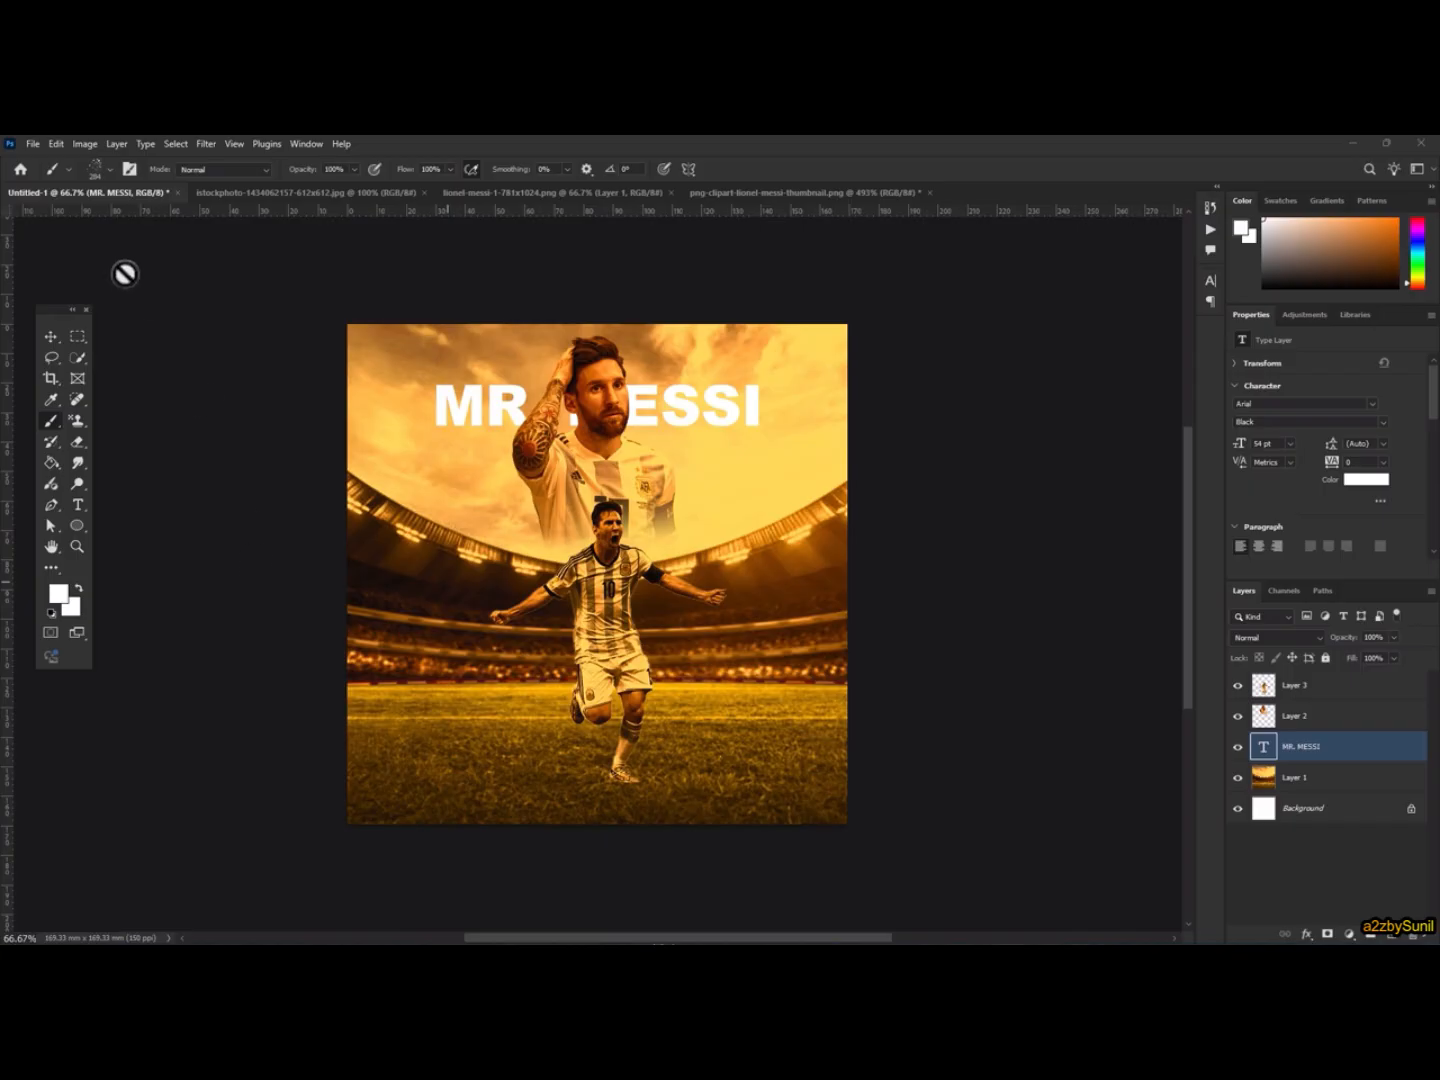
Open the white cloud PNG and copy the cloud into Untitled-1 as the topmost layer over the poster
click(33, 143)
click(50, 175)
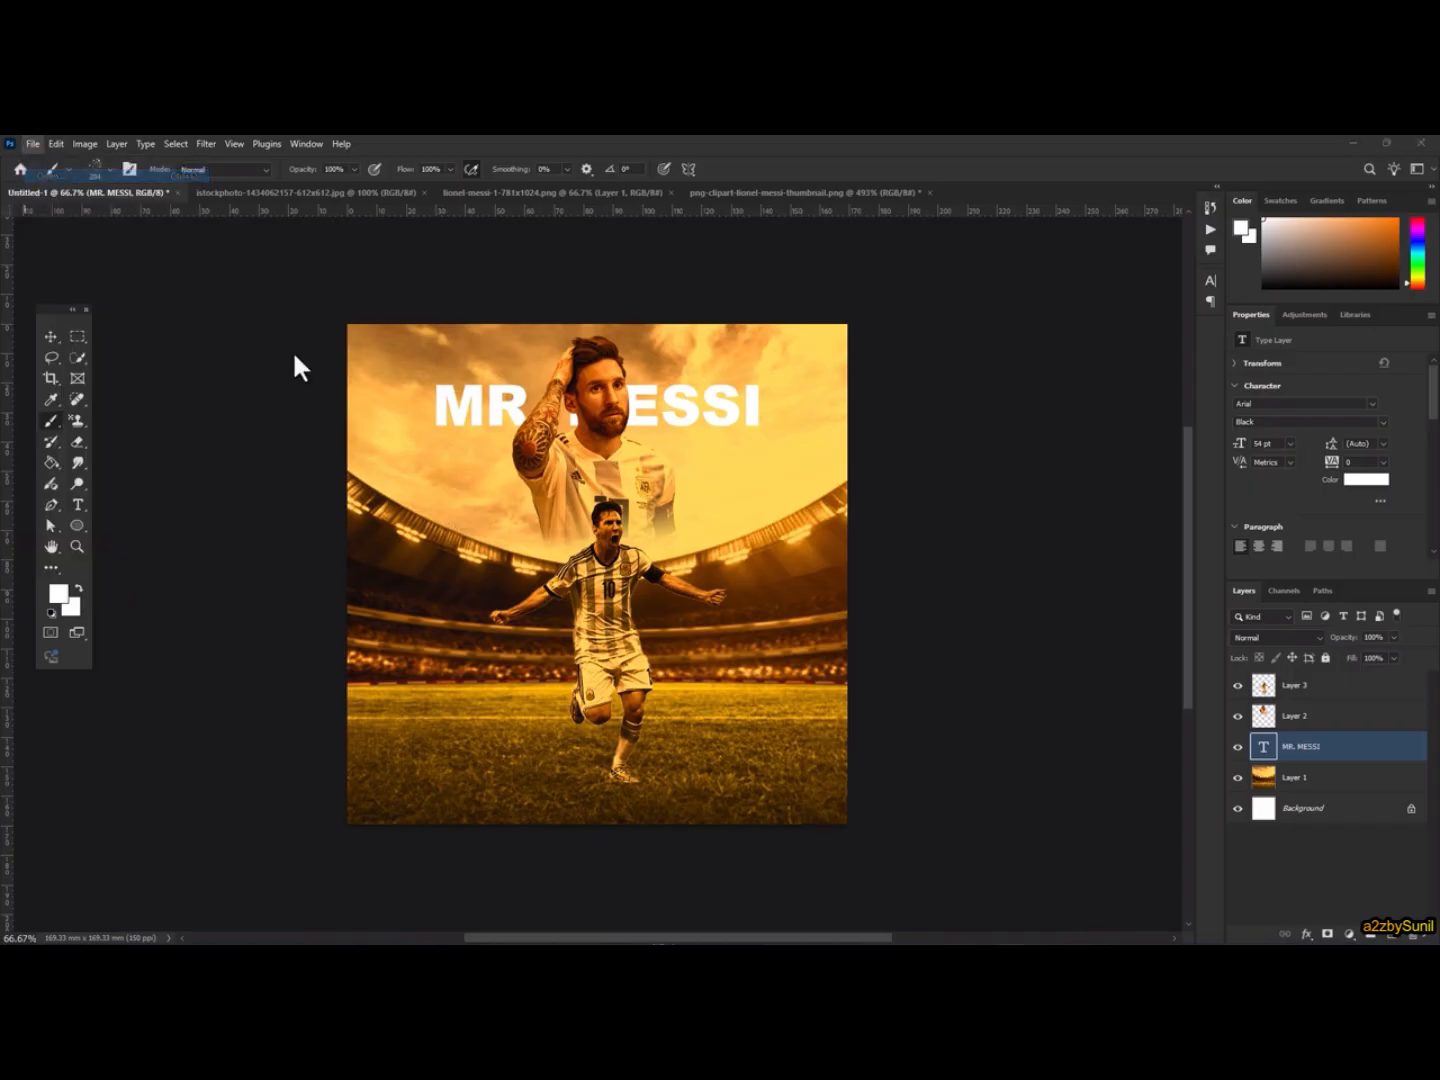
double_click(449, 284)
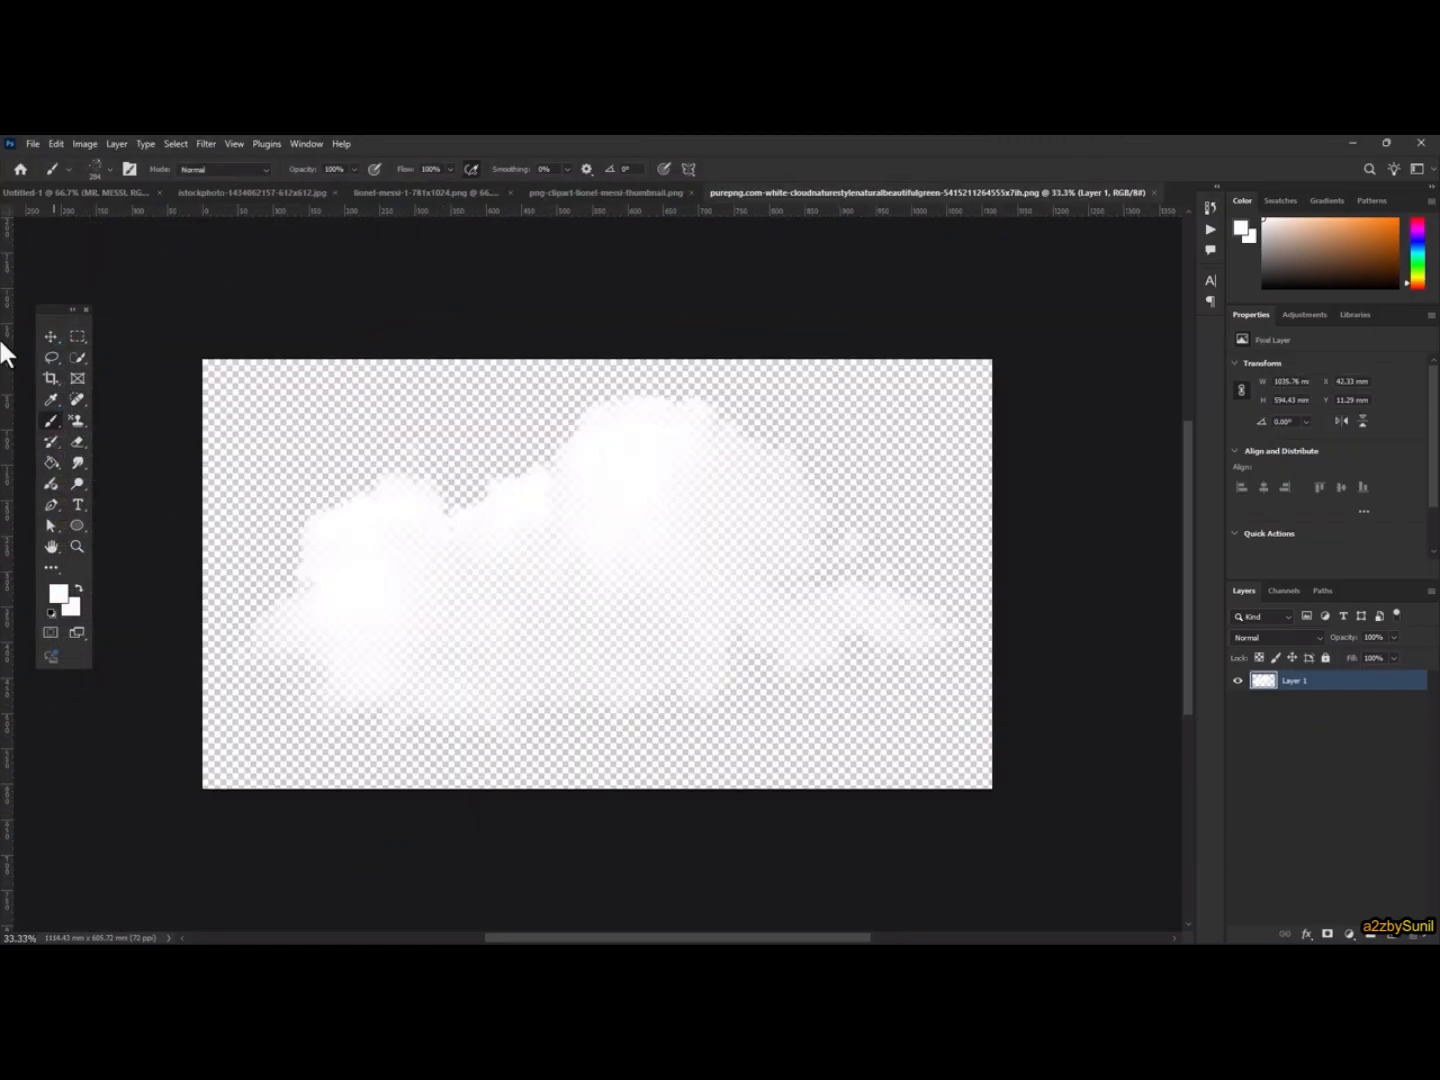
click(51, 337)
drag(430, 412, 603, 508)
drag(1326, 756, 1327, 668)
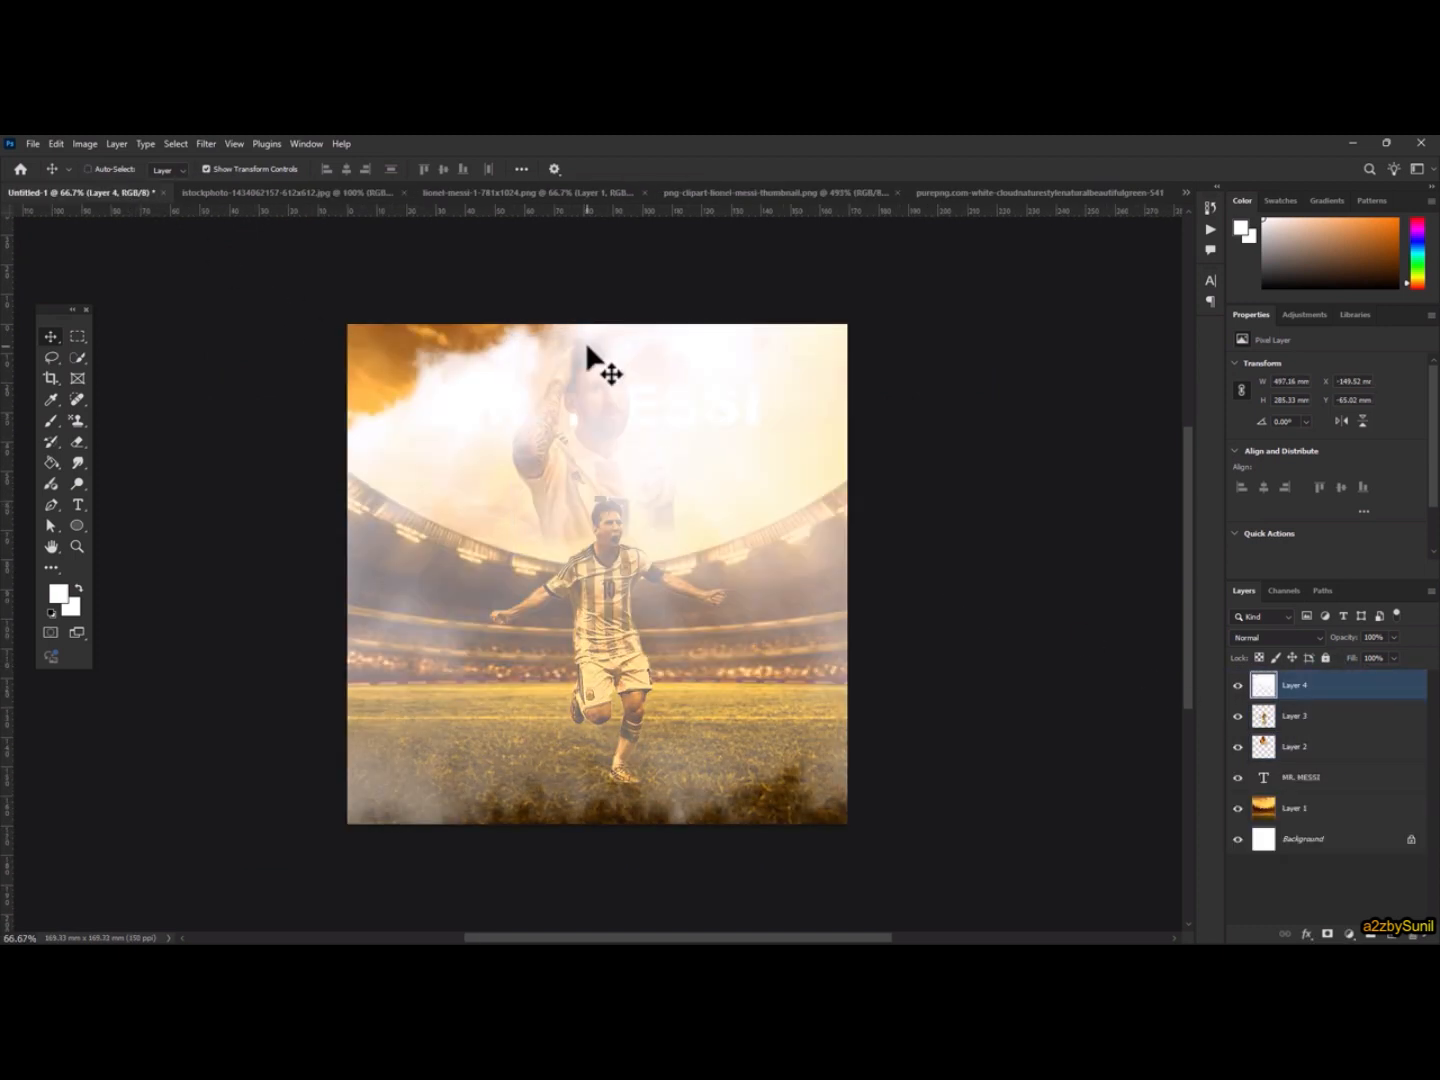
Scale the cloud layer down to about 21% and position it at the poster's right side, beside the portrait
key(ctrl+t)
scroll(777, 596, down, 5)
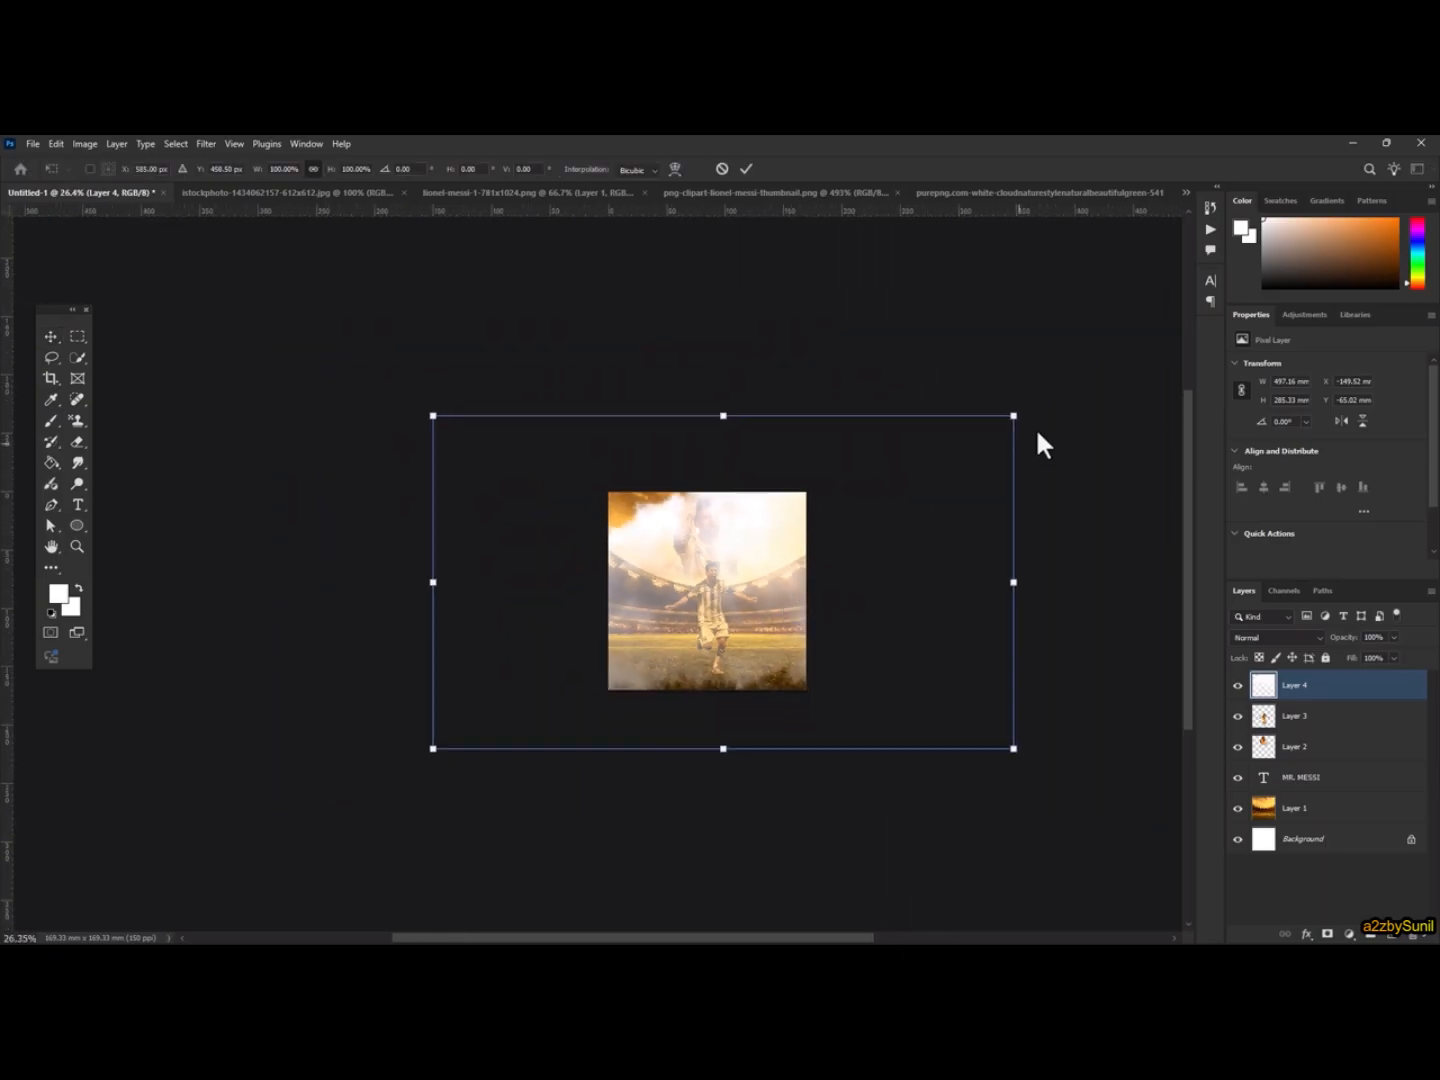
drag(1013, 415, 880, 480)
scroll(750, 570, up, 5)
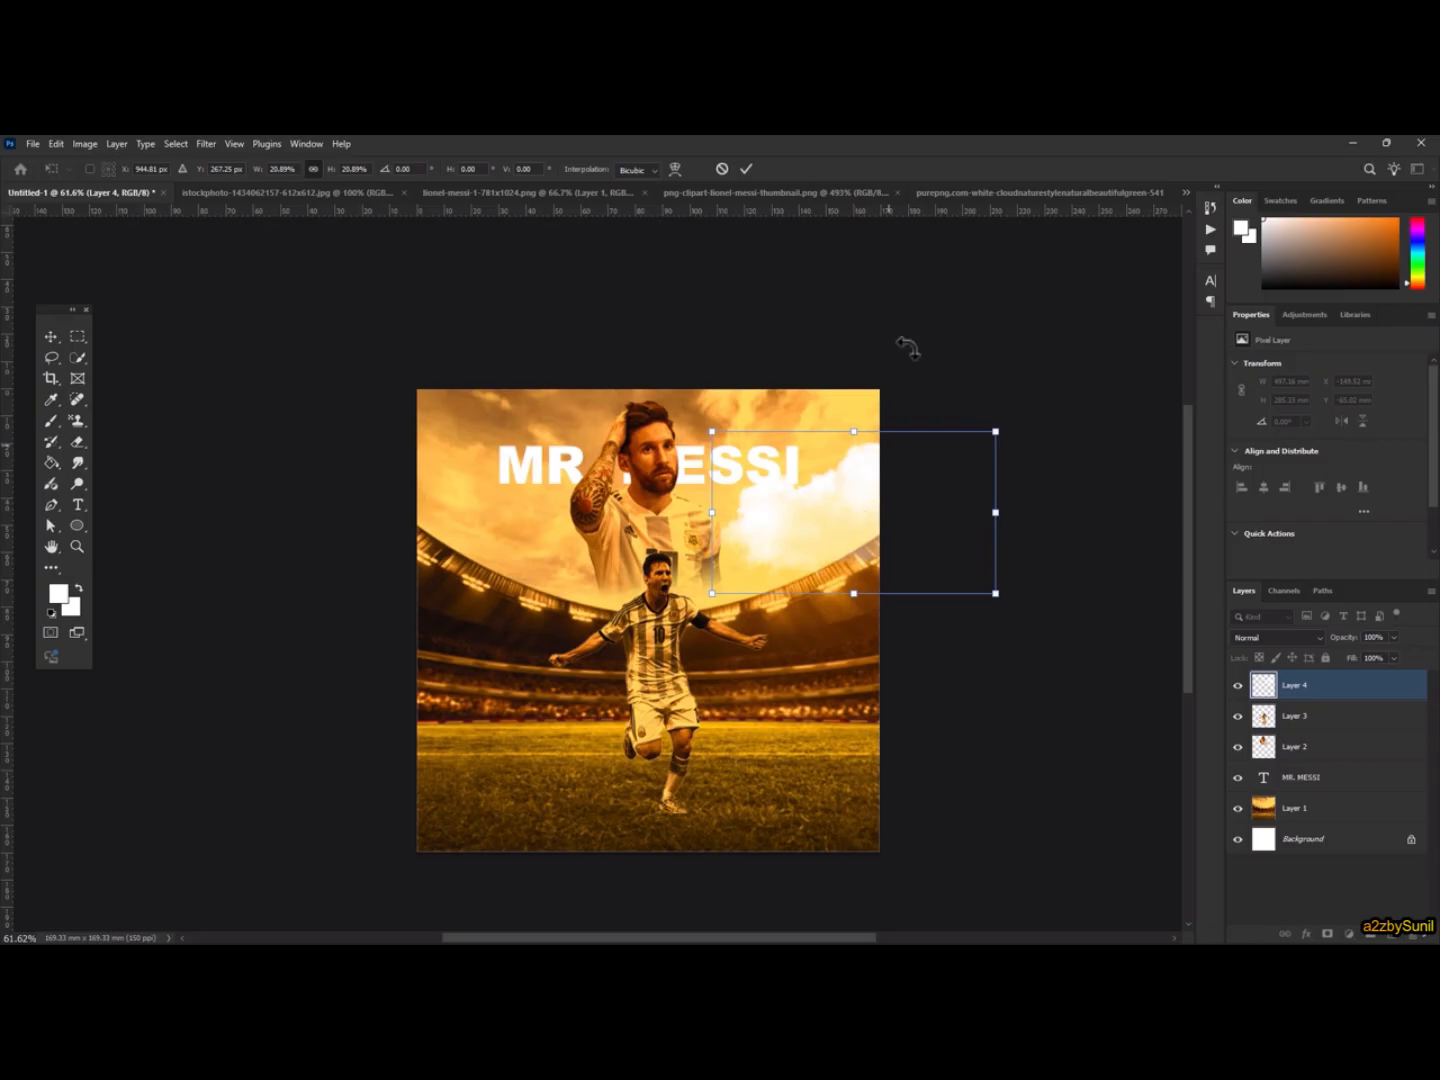
click(745, 170)
Duplicate the cloud twice, placing one copy at the poster's left side and enlarging the other to about 184% across the top edge
drag(820, 530, 733, 770)
drag(807, 702, 940, 645)
drag(594, 812, 669, 495)
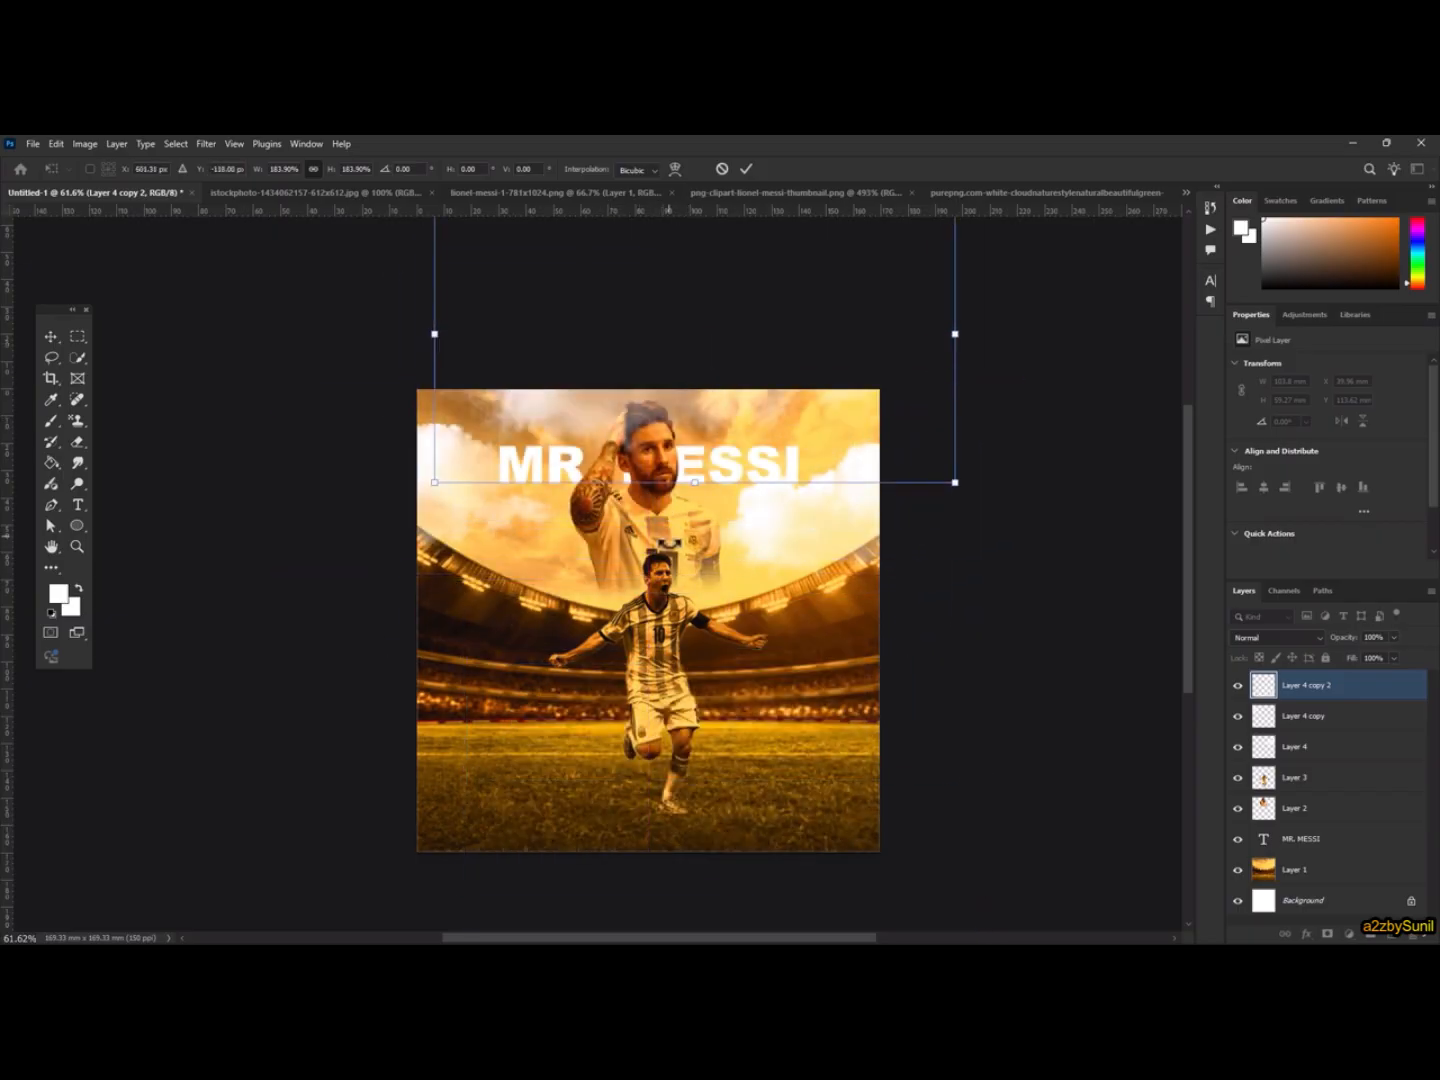
click(746, 169)
Crop both sides of the poster evenly to a portrait canvas about 129.4 mm wide
click(51, 378)
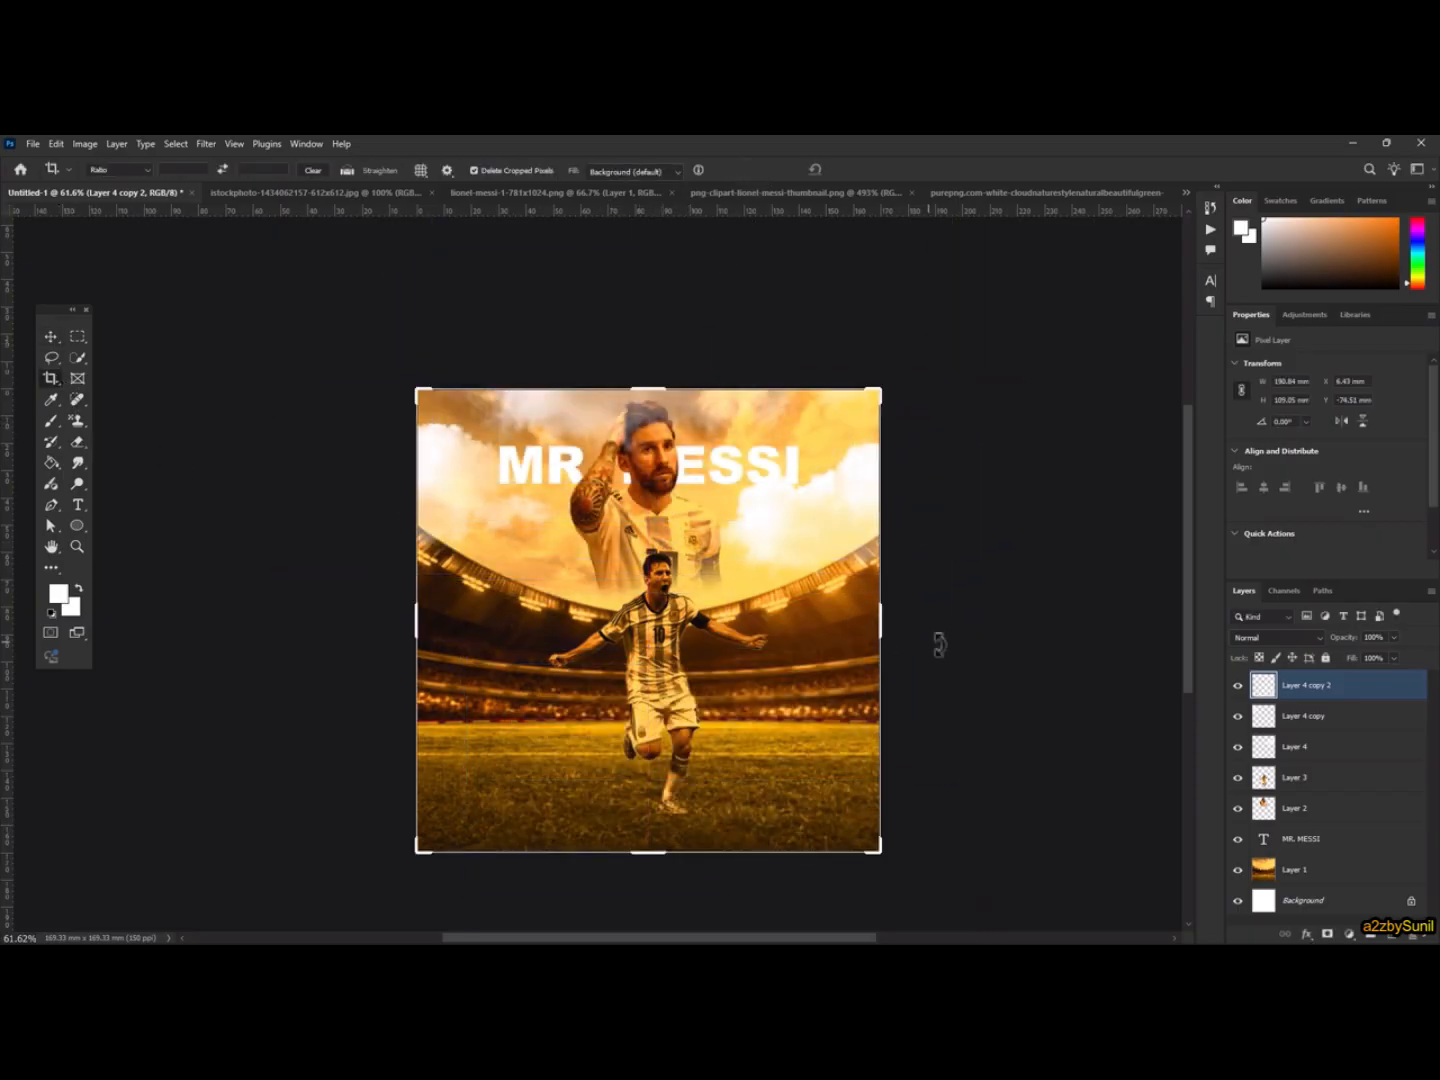
drag(888, 621, 828, 604)
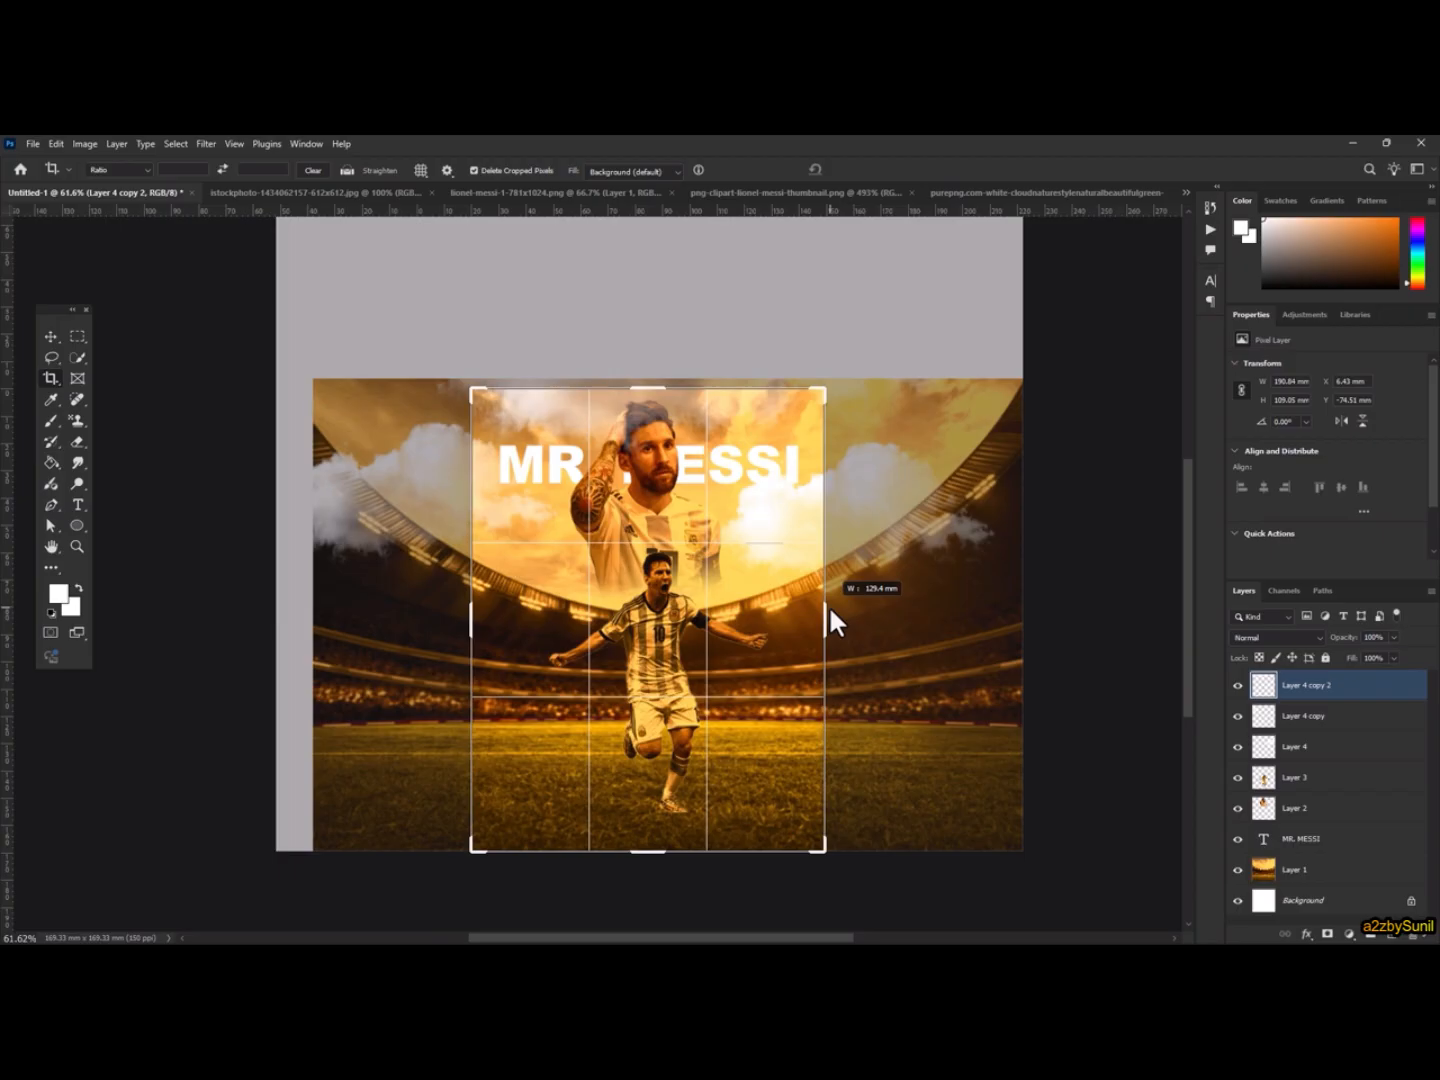
click(866, 168)
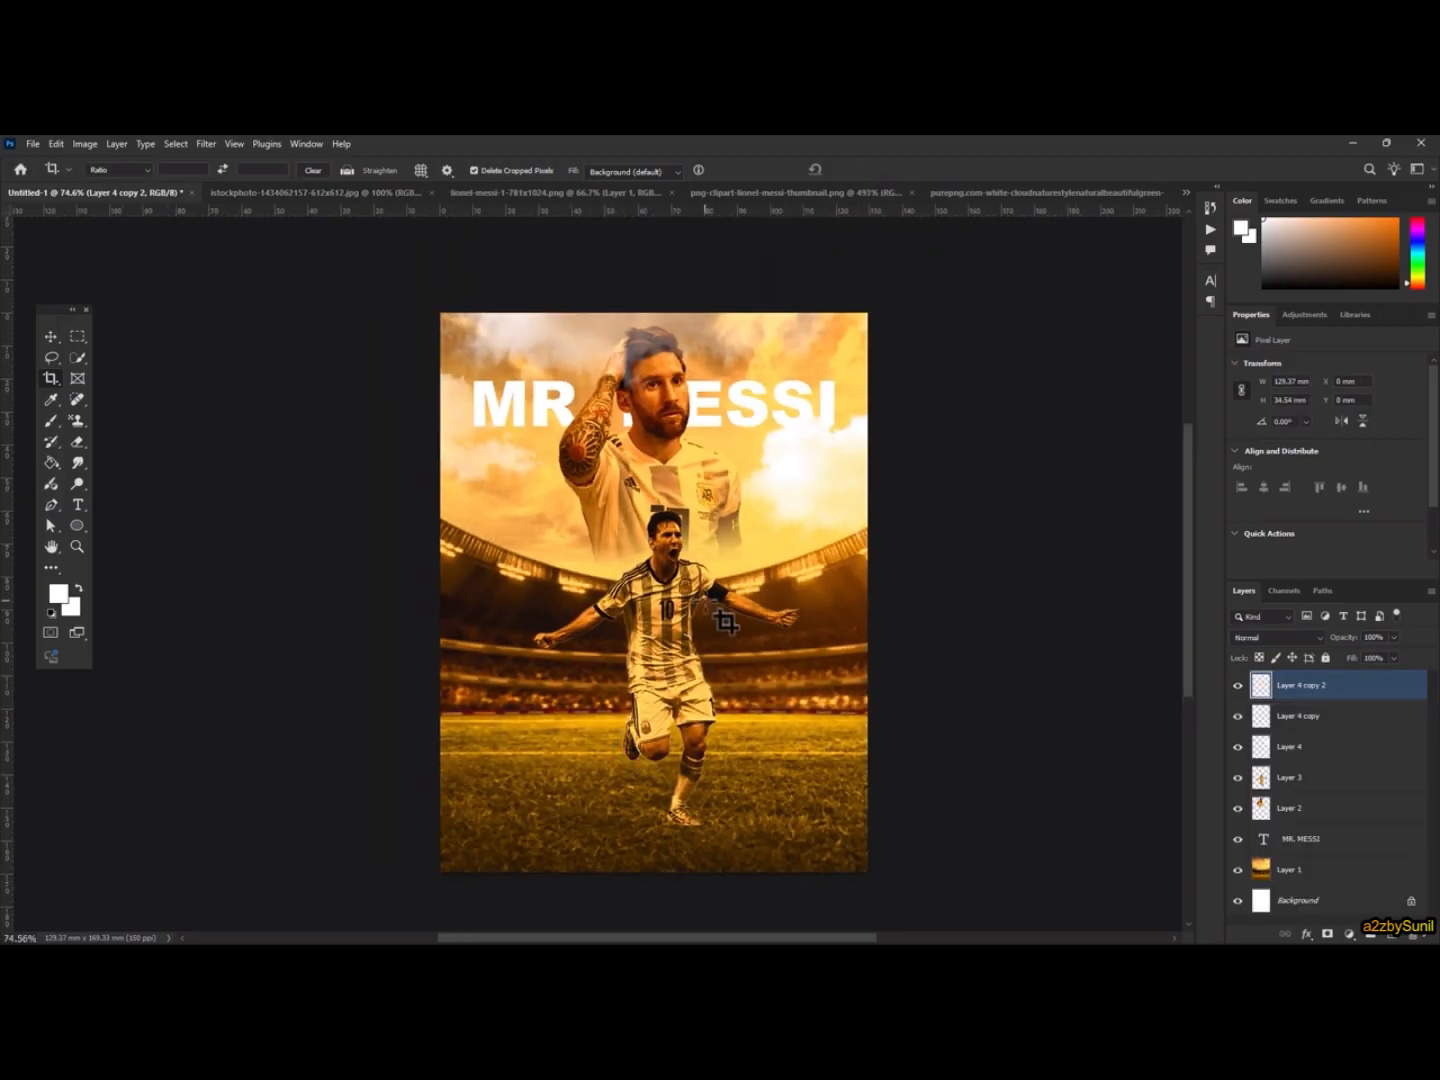
key(v)
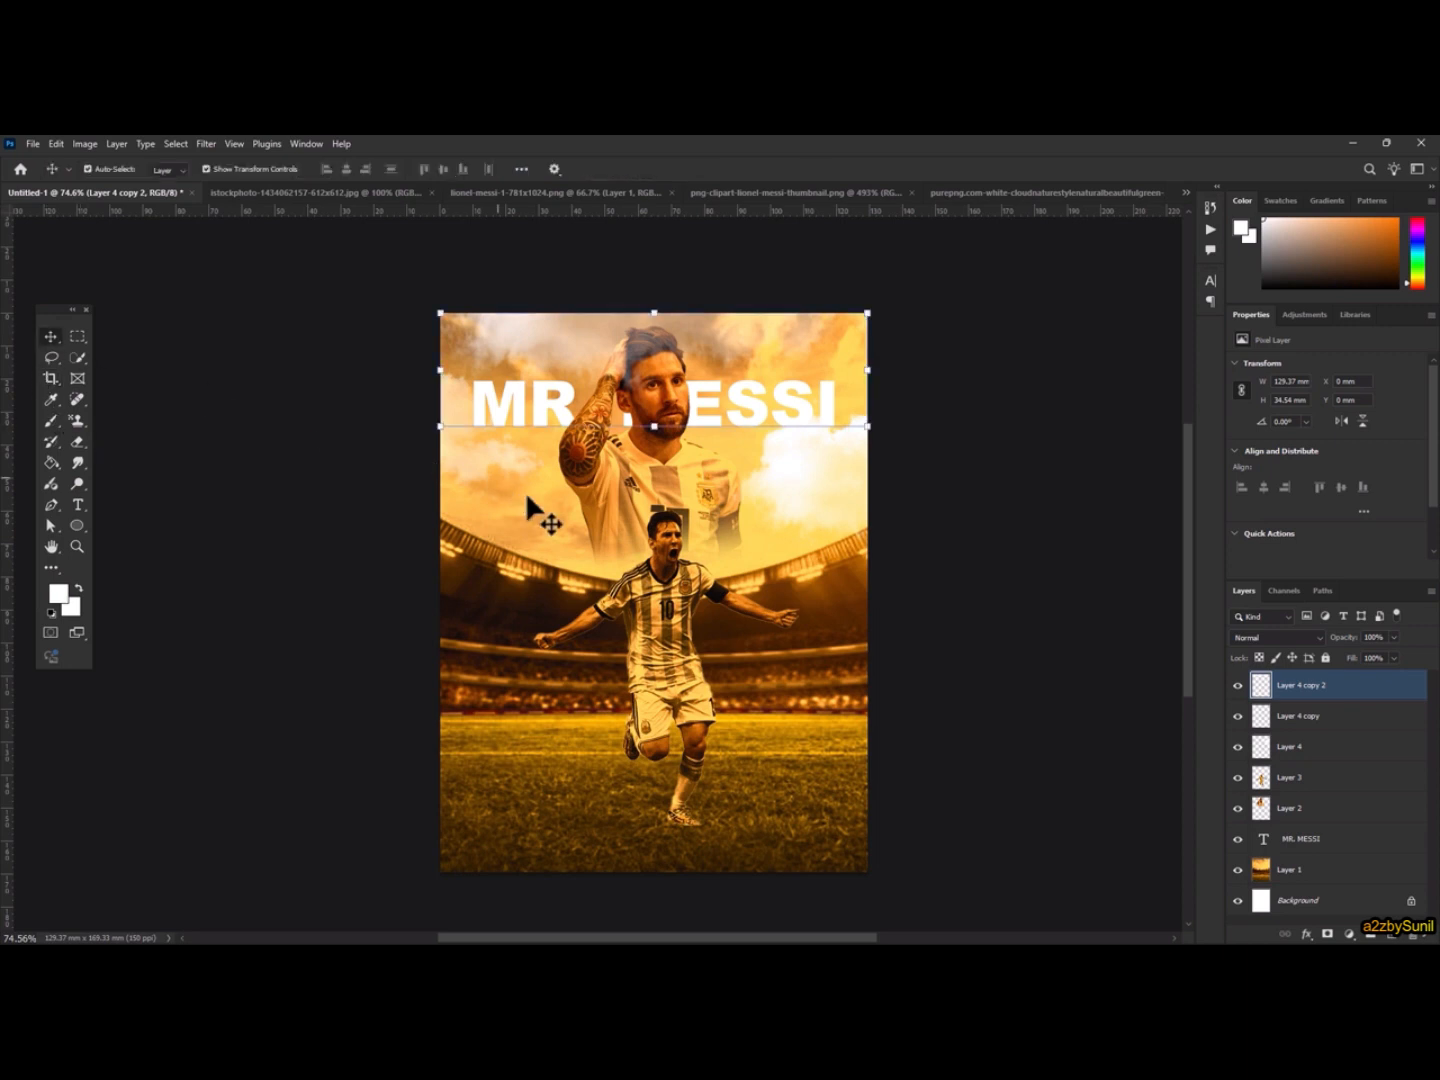
shift+click(864, 620)
Save a copy of the poster to the Desktop as a JPEG named Untitled-1
click(32, 143)
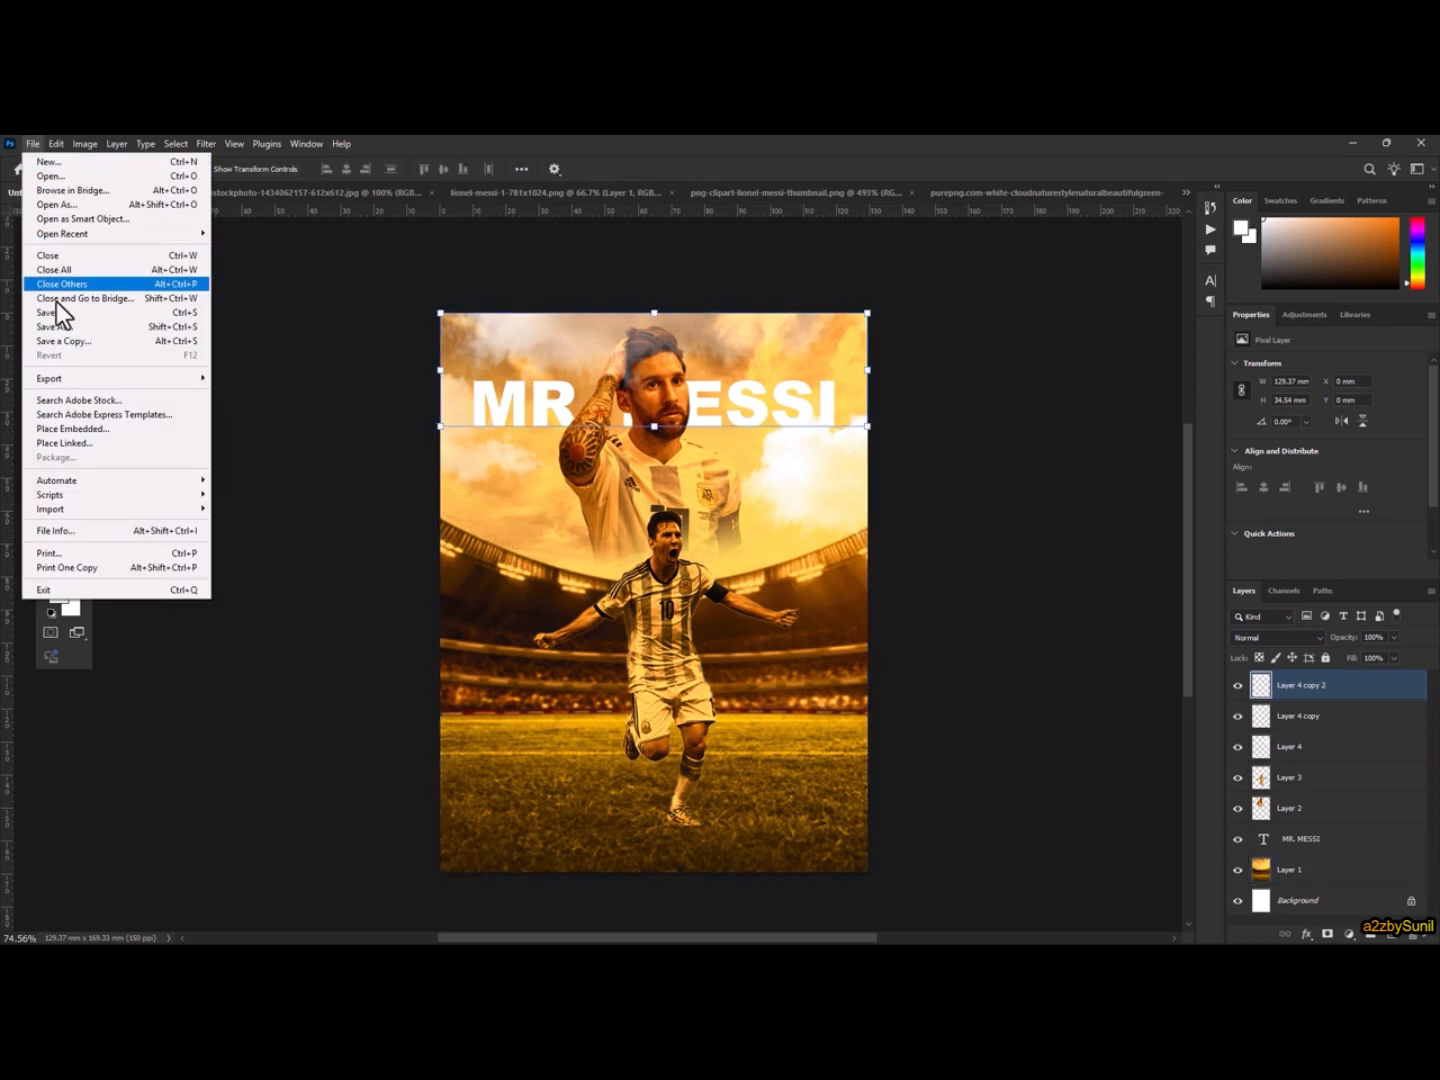
click(71, 345)
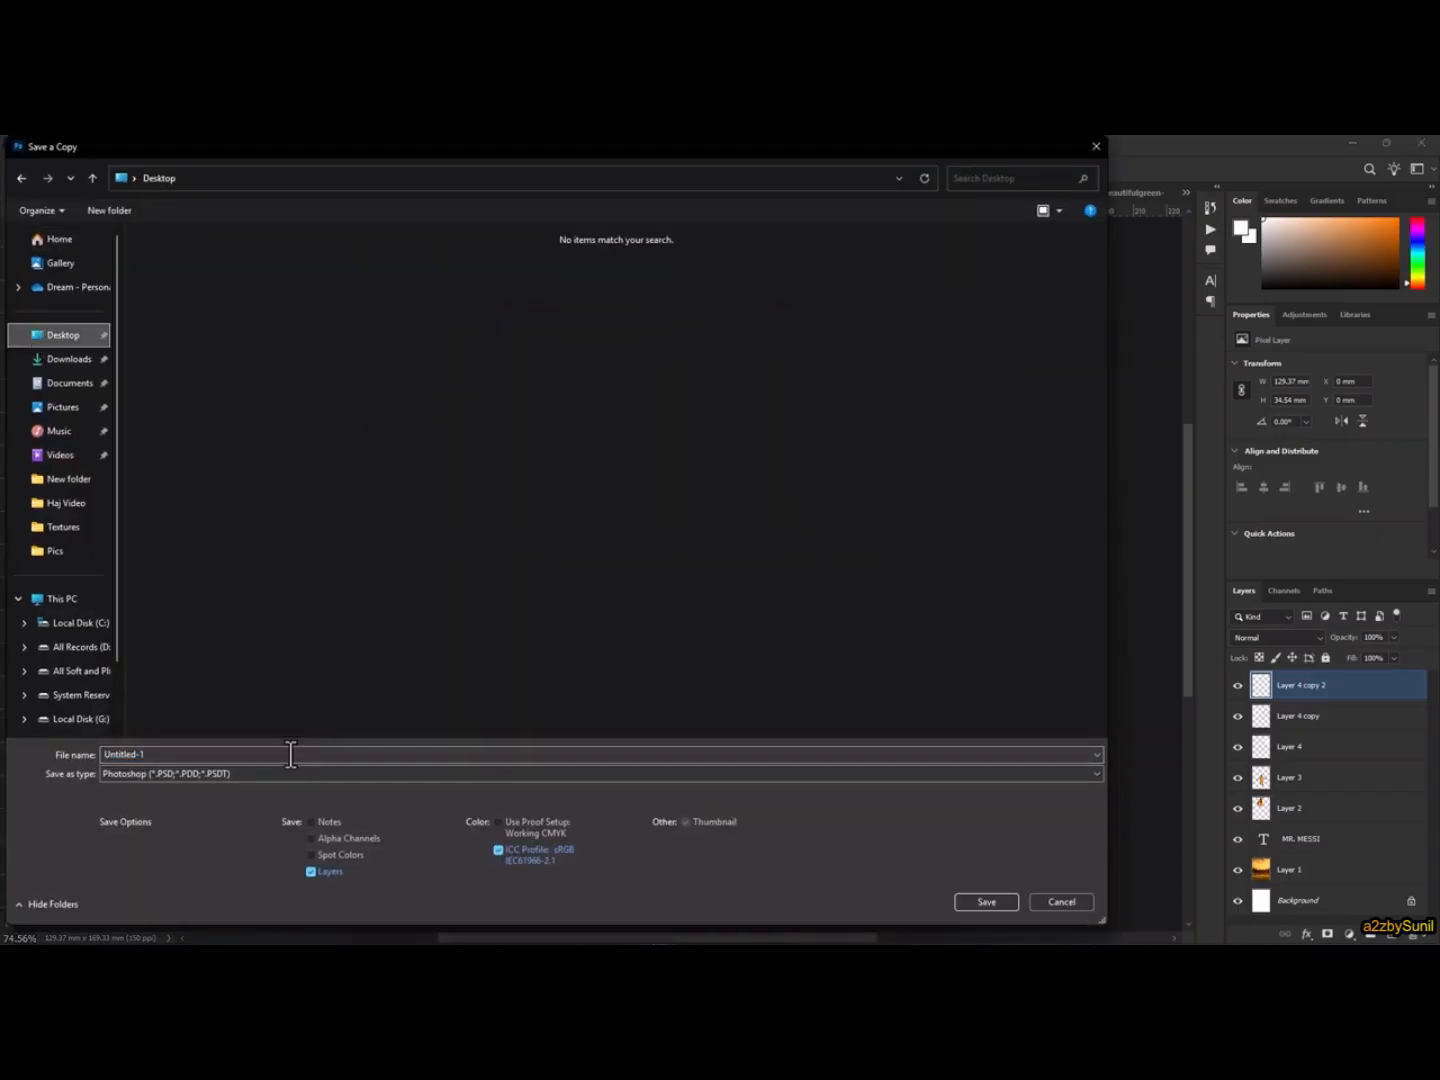
click(284, 773)
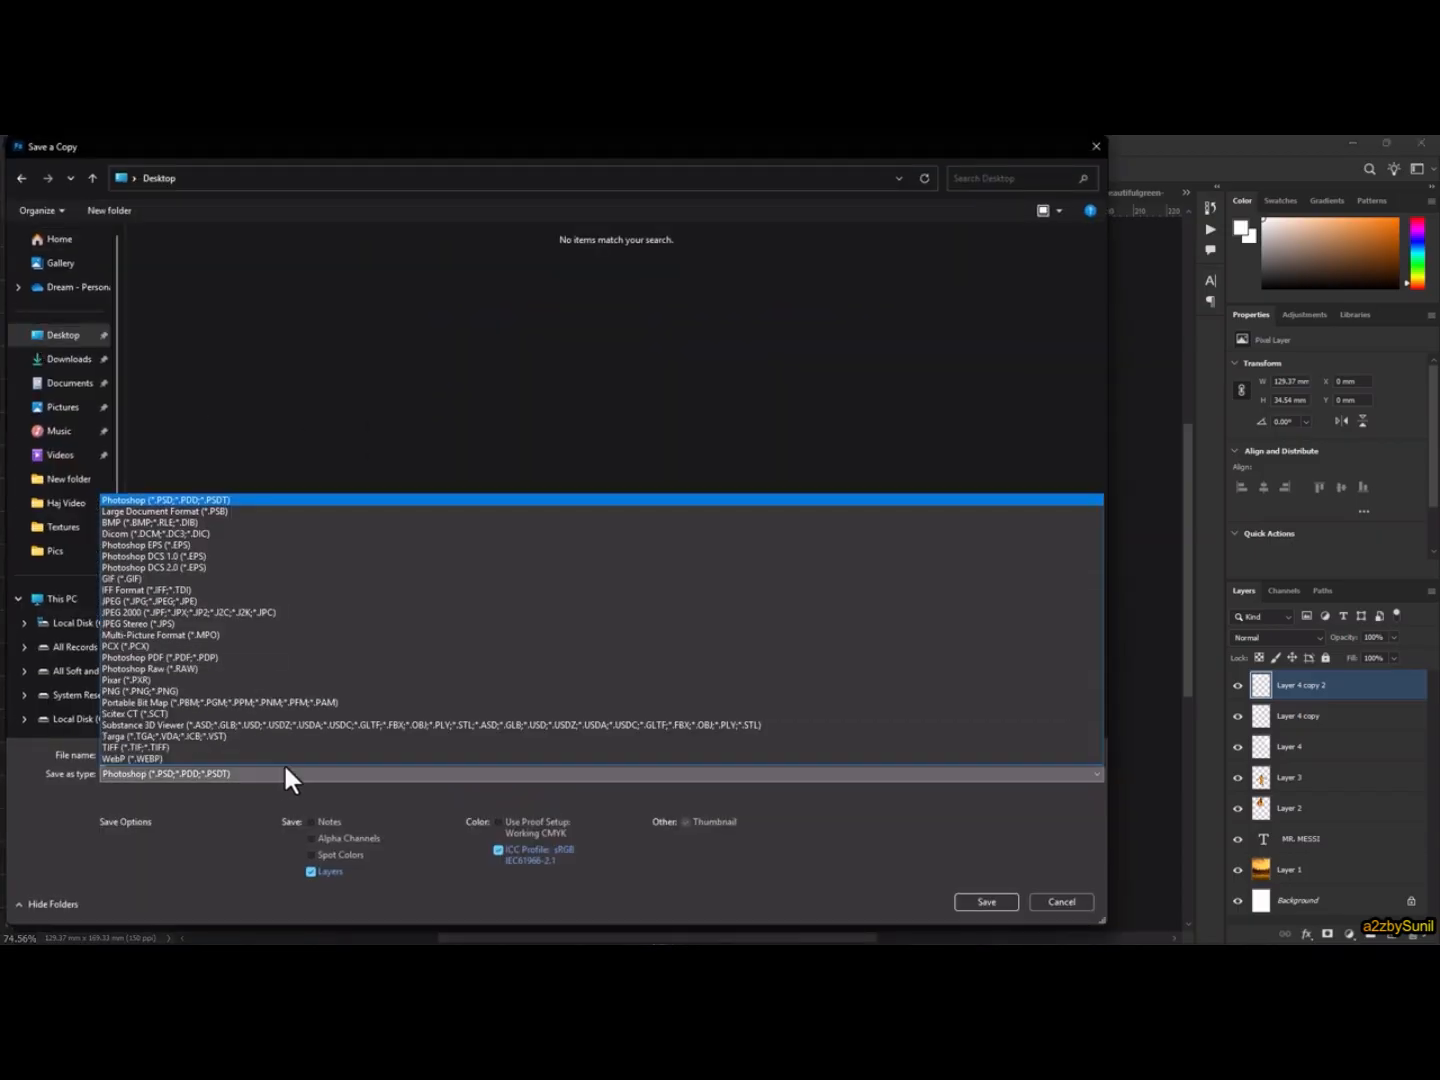
click(265, 601)
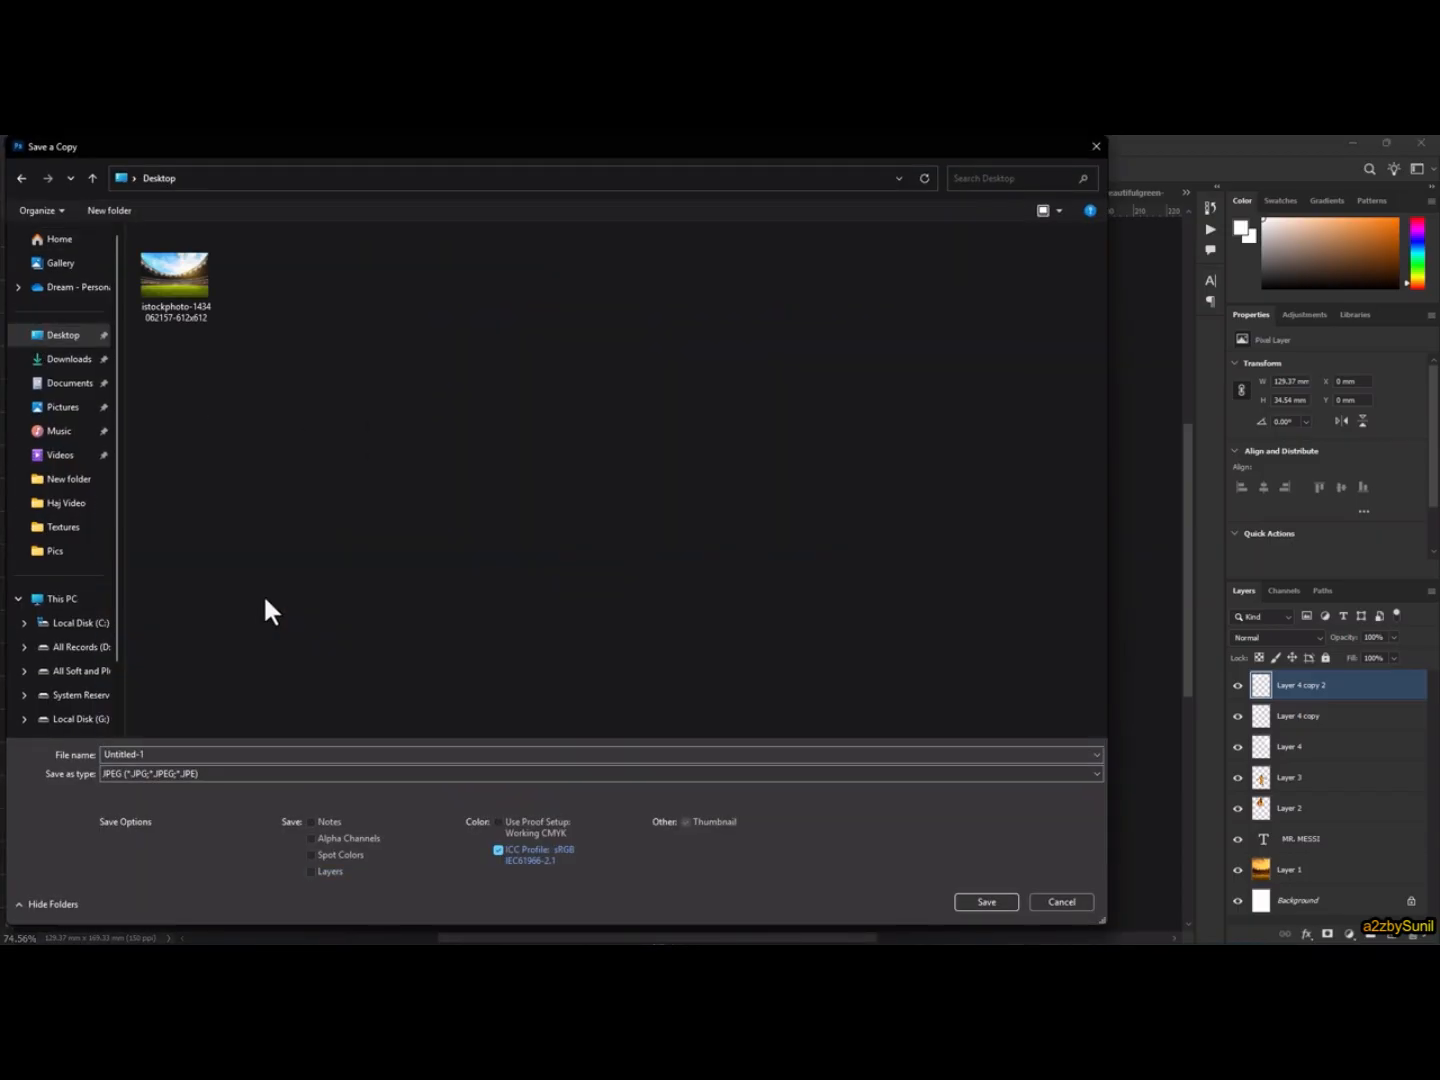
click(978, 901)
click(789, 340)
Open the saved Untitled-1 image from the desktop to check the poster, and close the viewer
click(1352, 143)
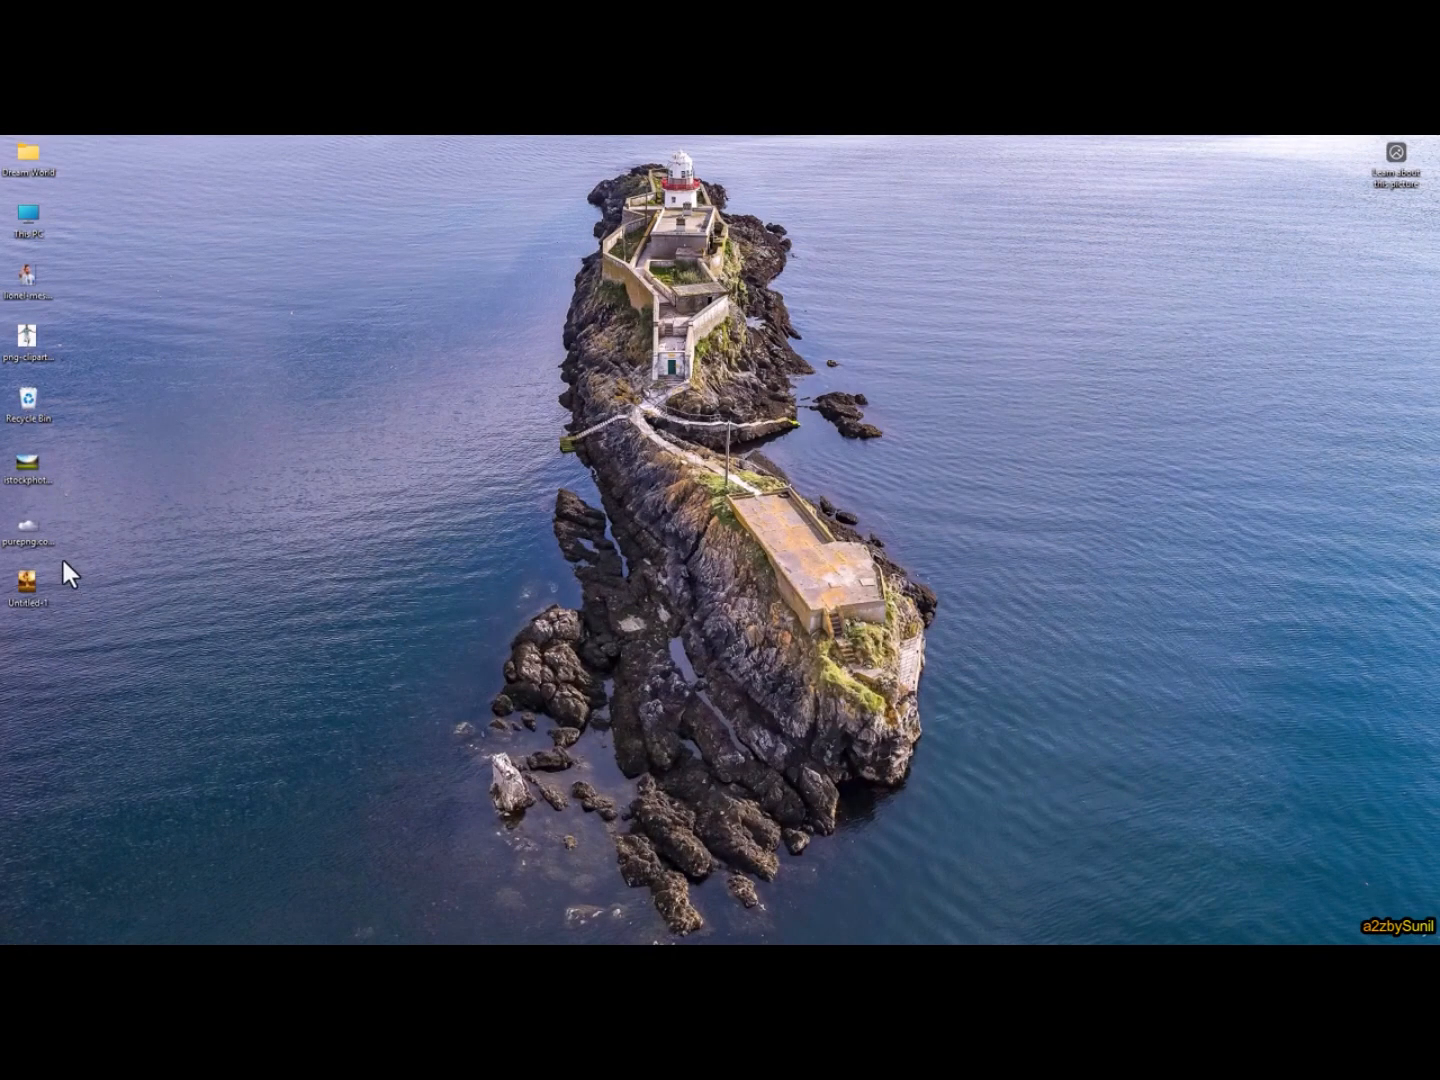
double_click(31, 593)
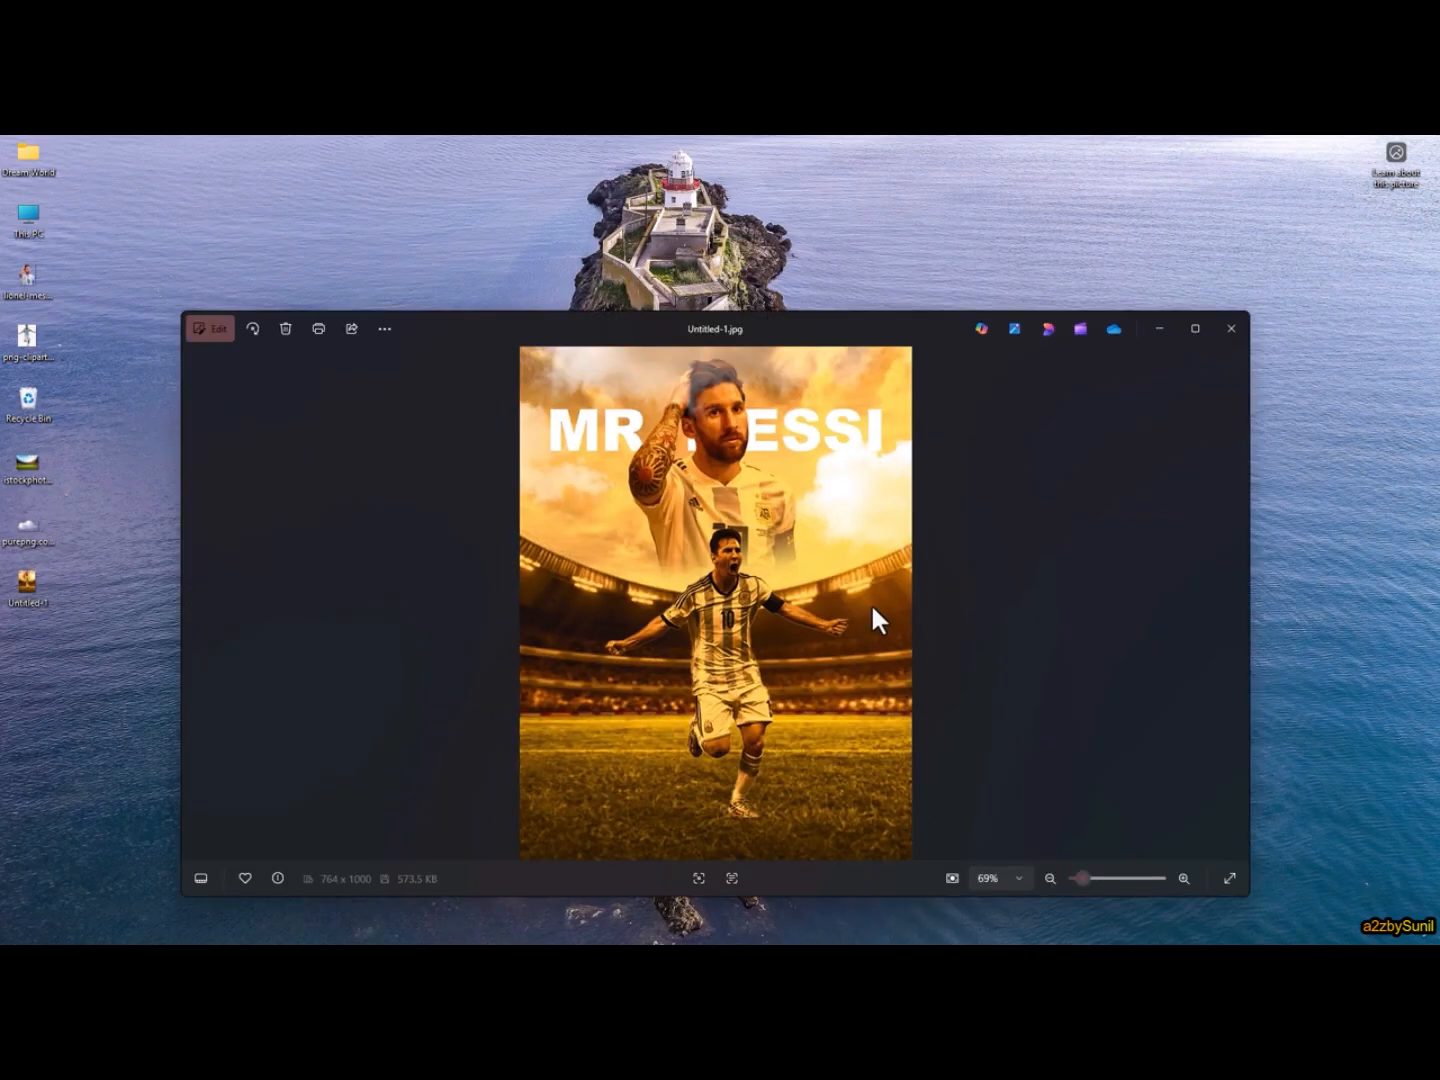
click(1229, 329)
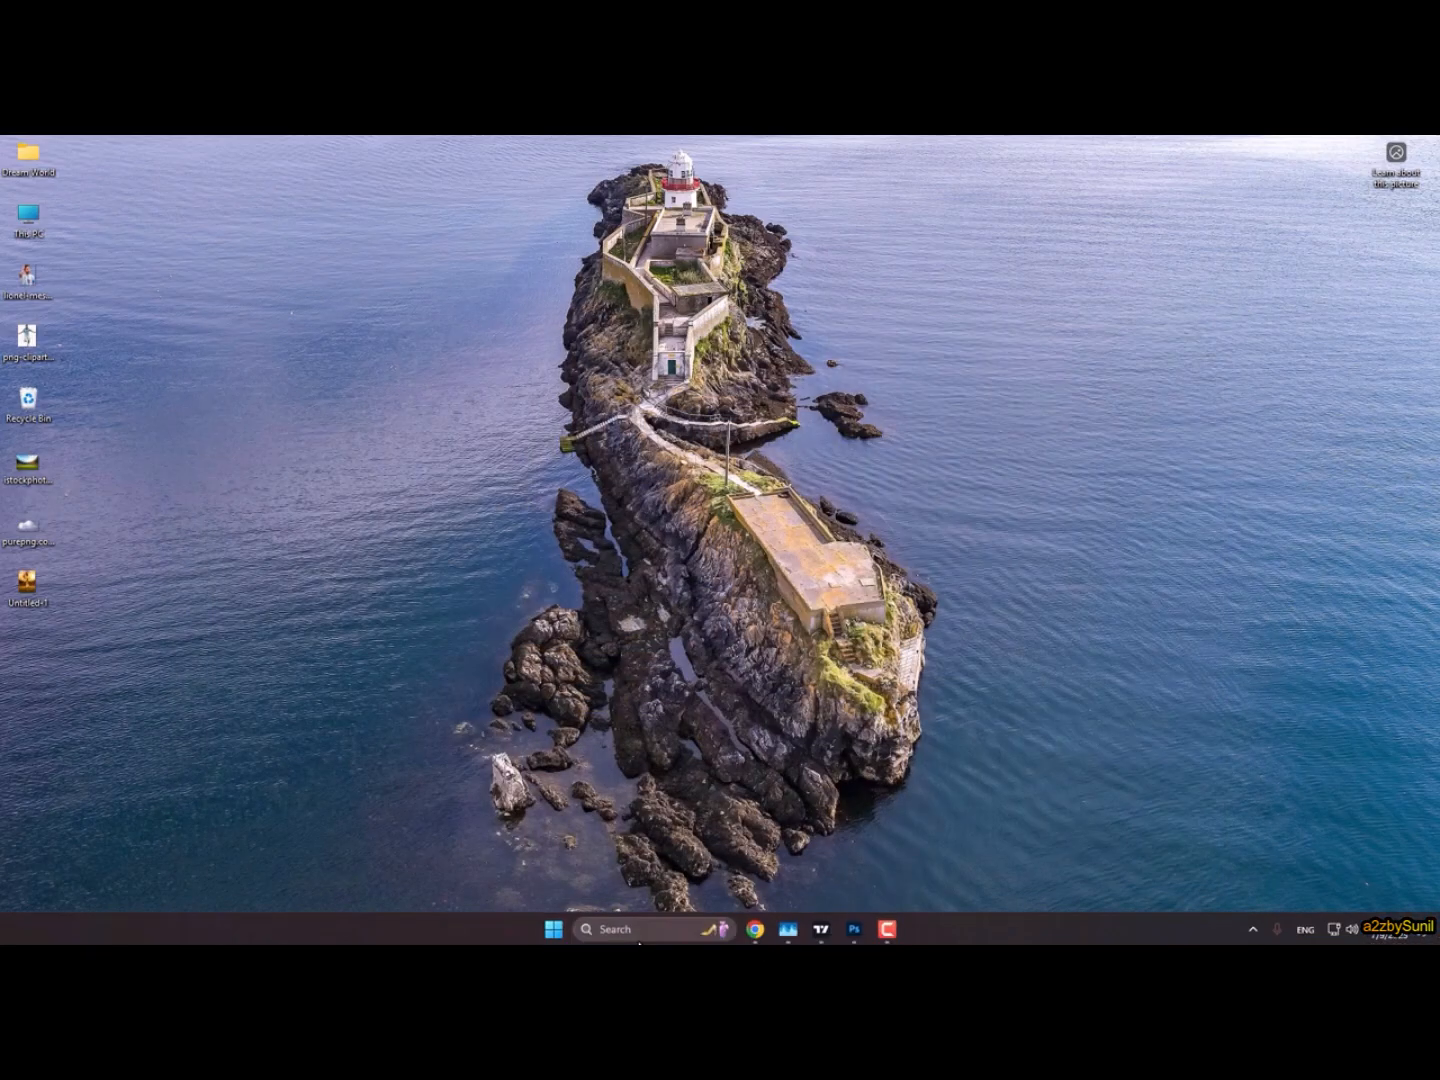
Switch back to Photoshop, select every layer from Layer 4 copy 2 down to Layer 1, and open Export As for them
mouse_move(852, 930)
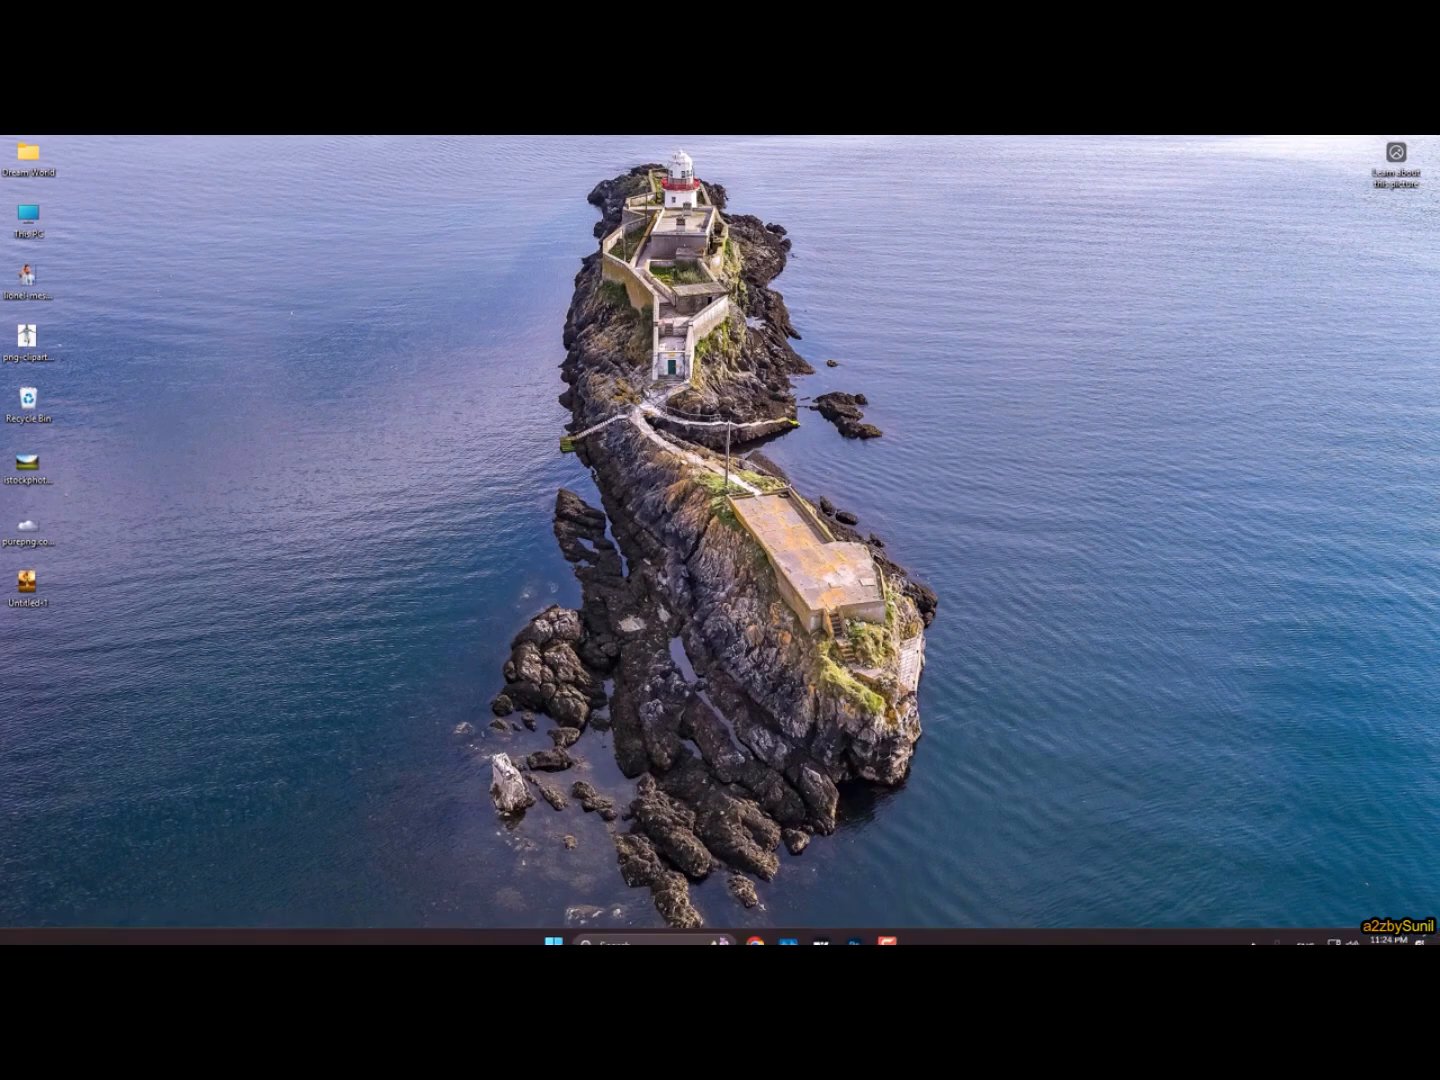
click(858, 933)
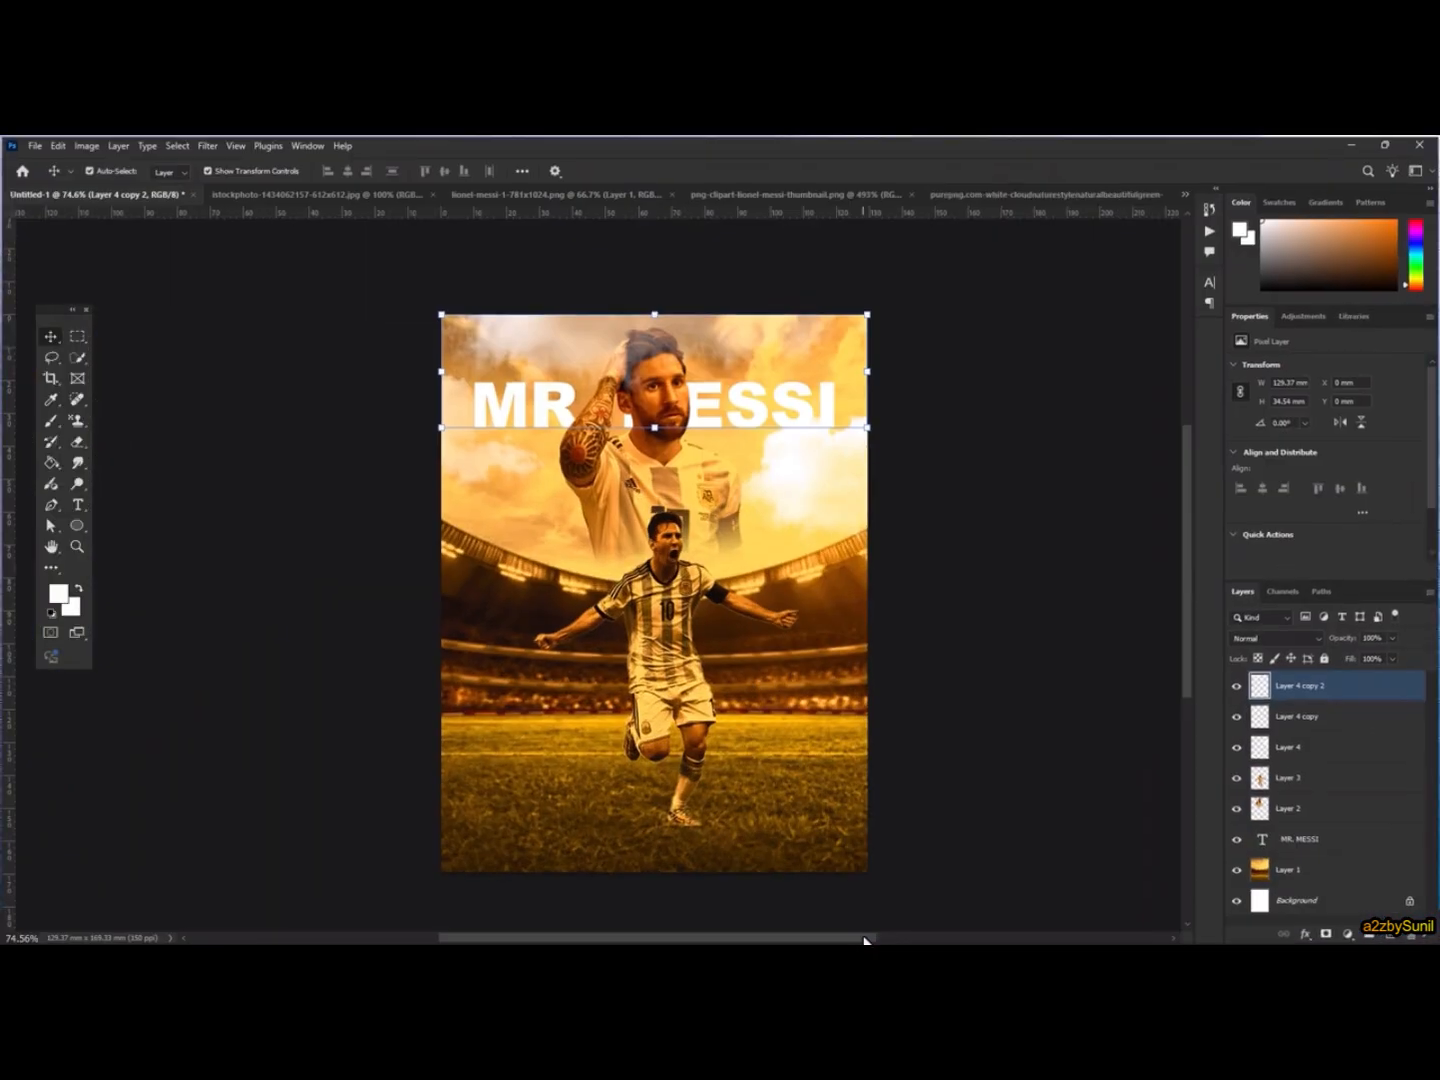
ctrl+click(1330, 777)
ctrl+click(1315, 869)
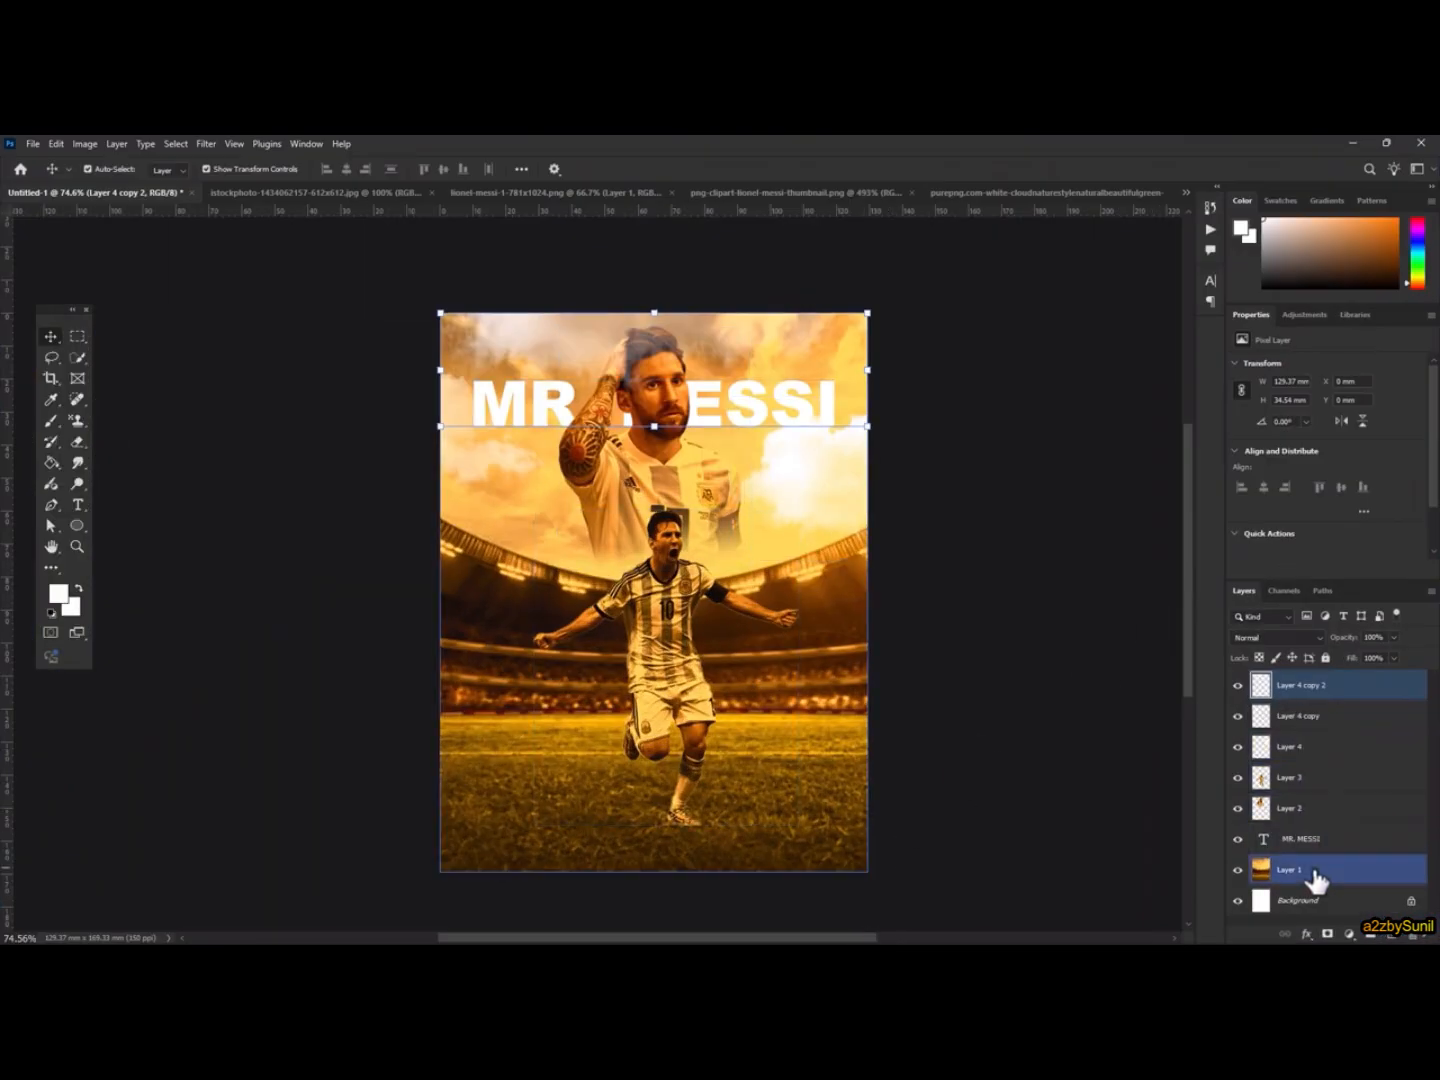
shift+click(1315, 869)
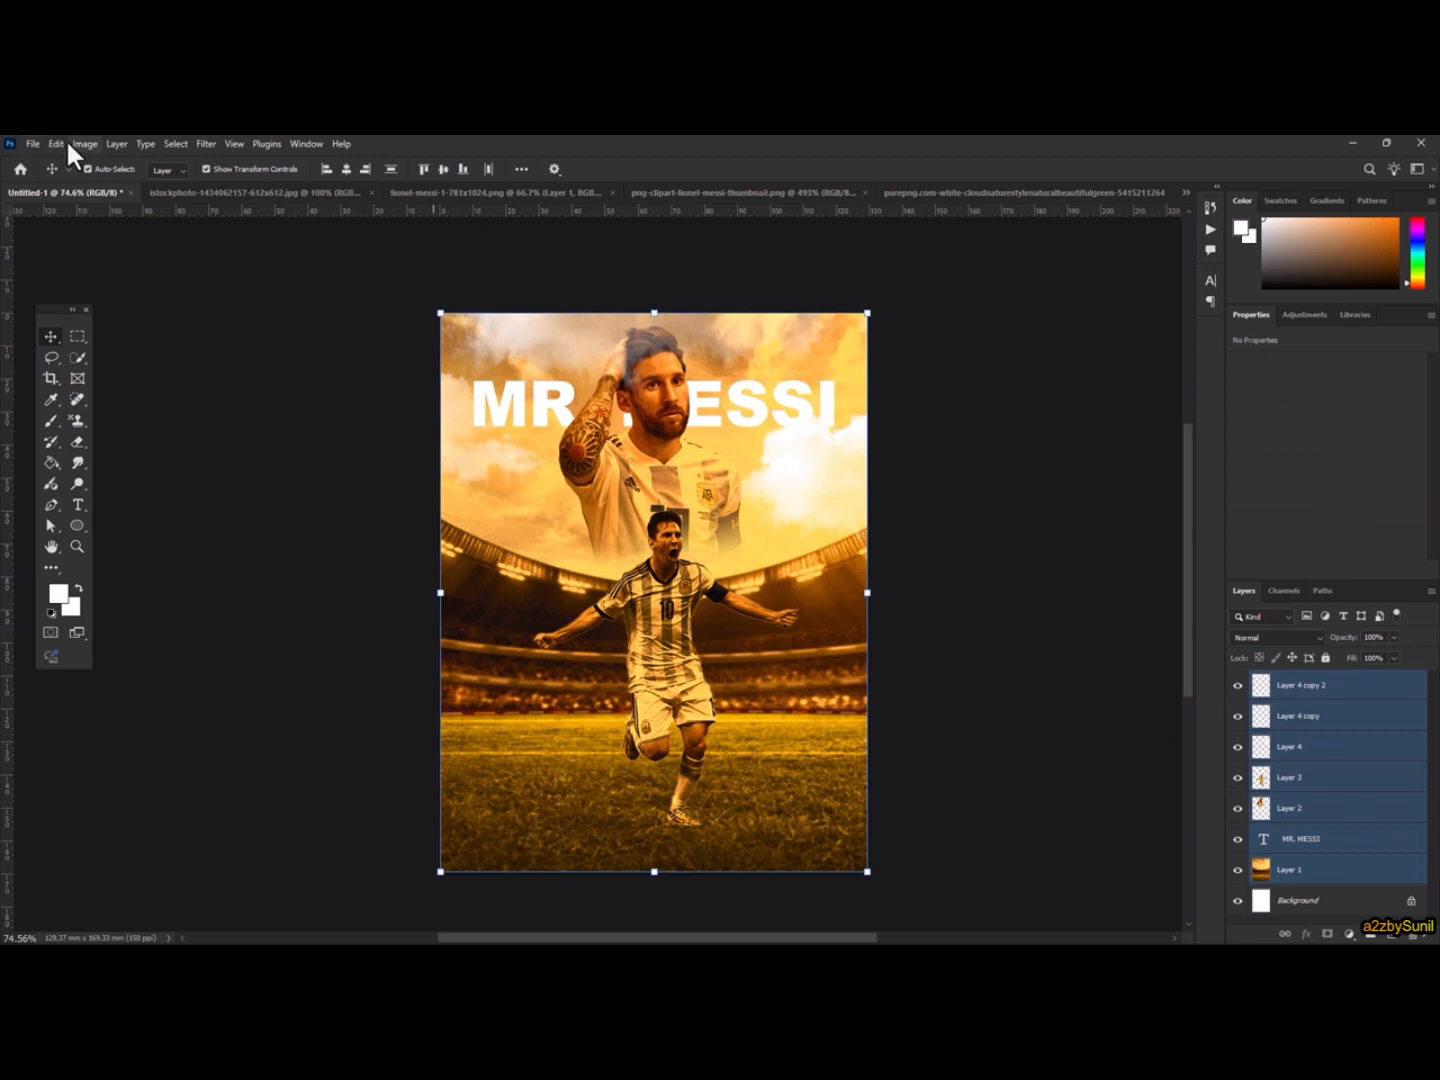
click(120, 143)
mouse_move(172, 290)
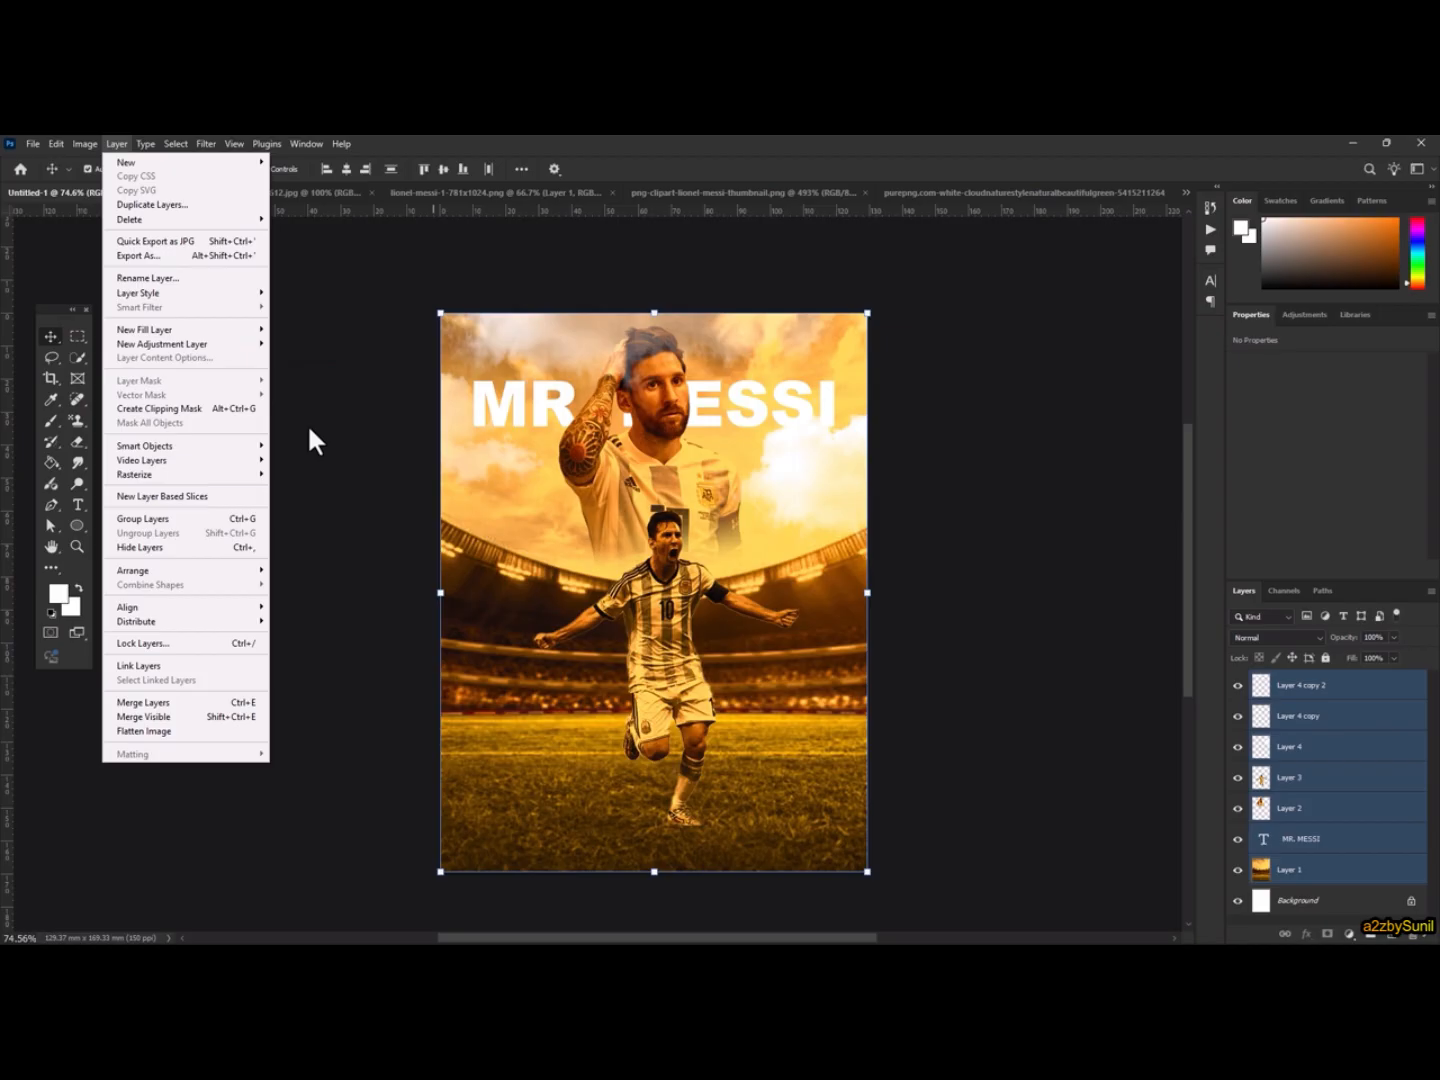
click(158, 257)
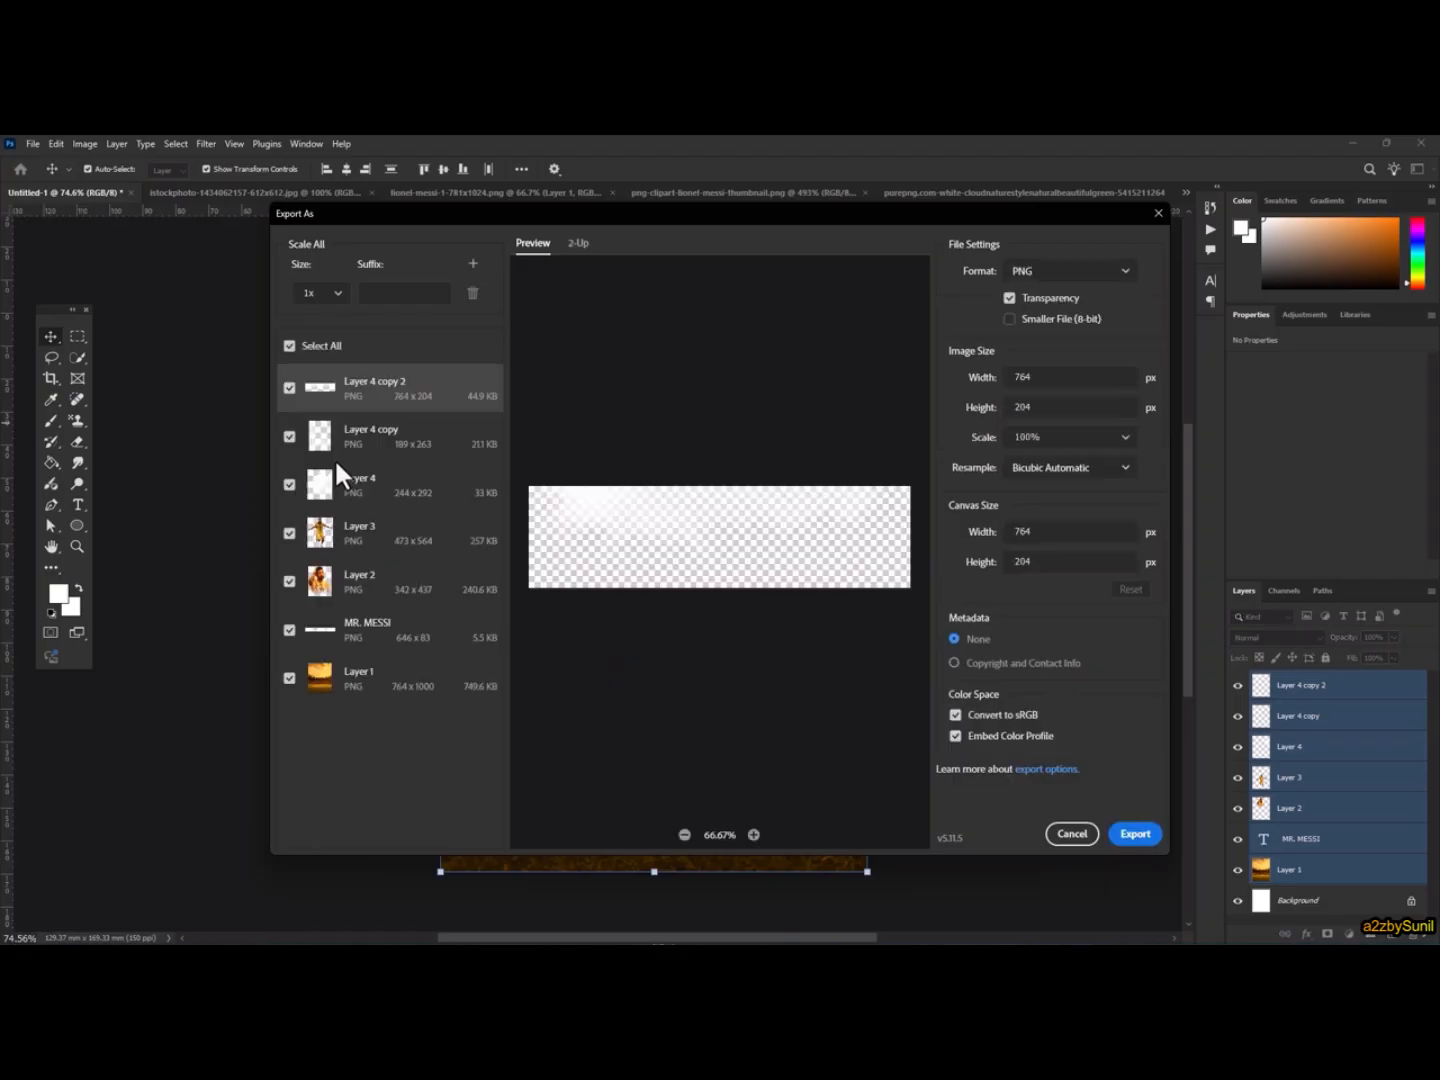
Set the export format of the stadium background, Layer 1, to JPG
click(471, 692)
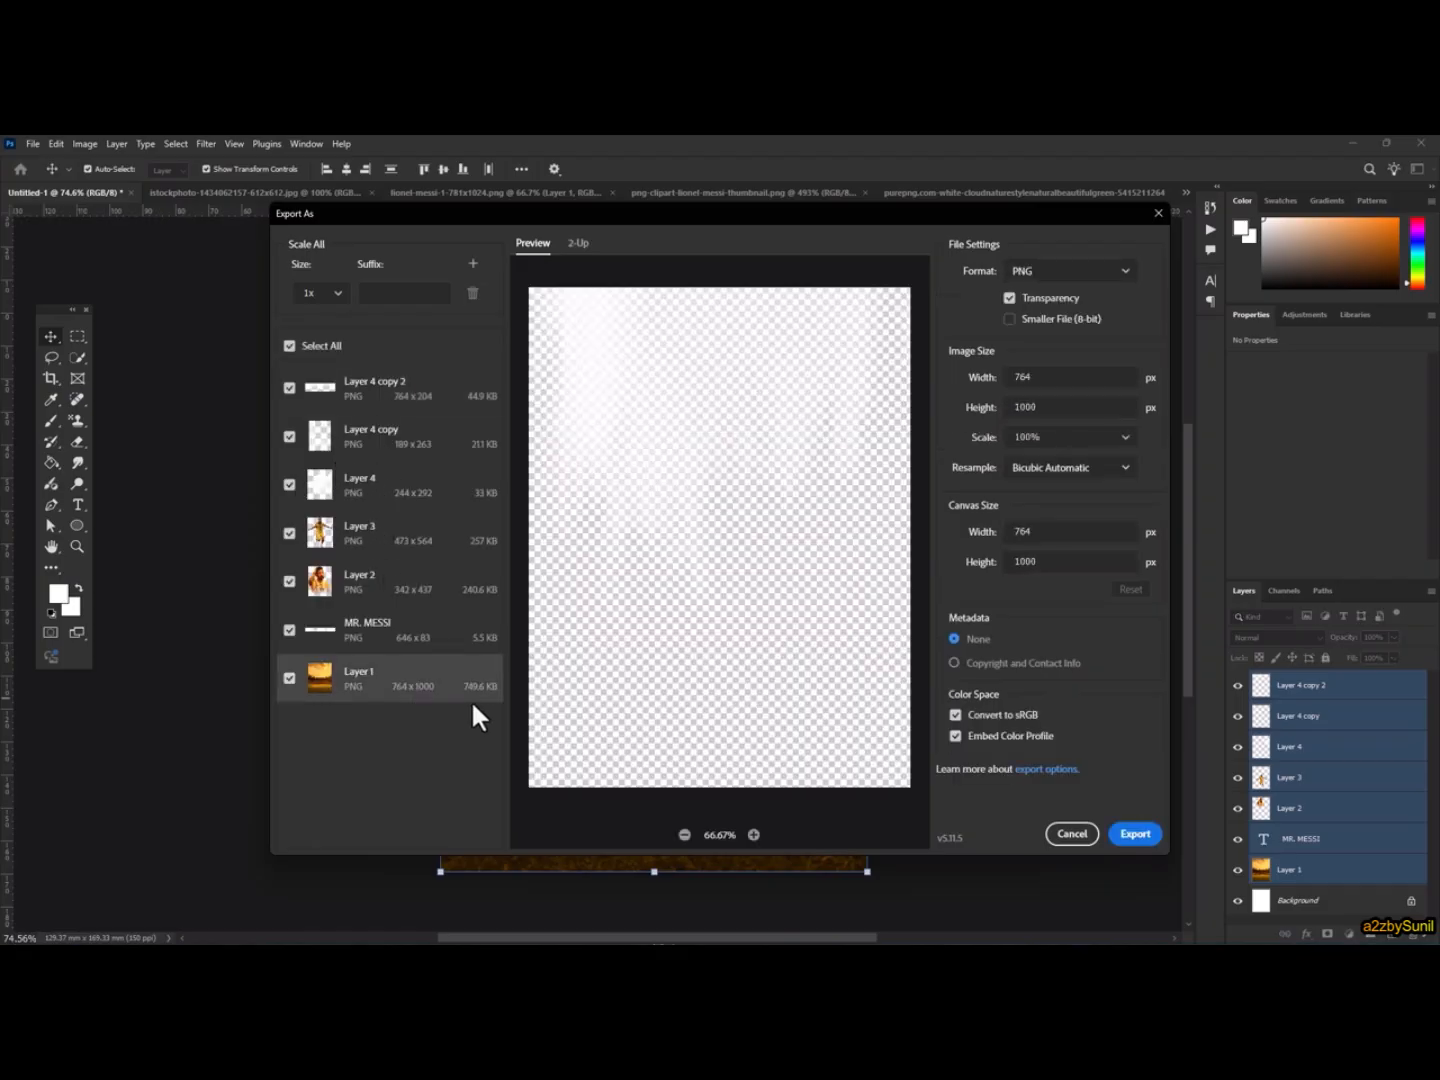
click(1070, 271)
click(1045, 326)
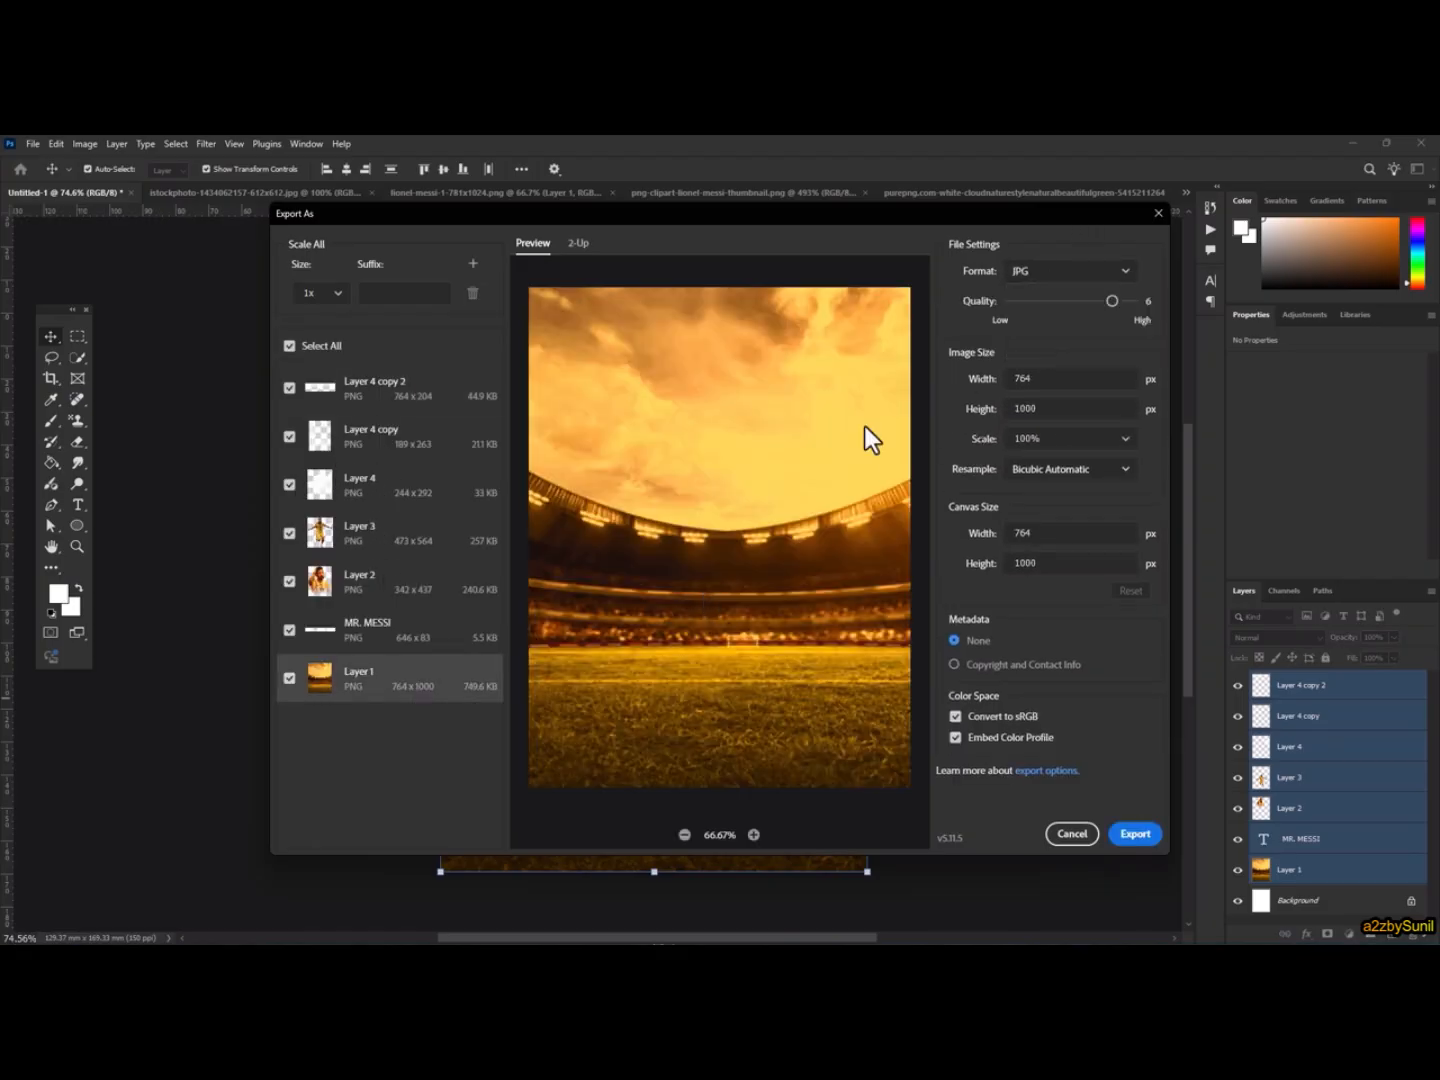
Preview the MR. MESSI title, try JPG as the export format for the Layer 2 portrait, and set it back to PNG
click(382, 641)
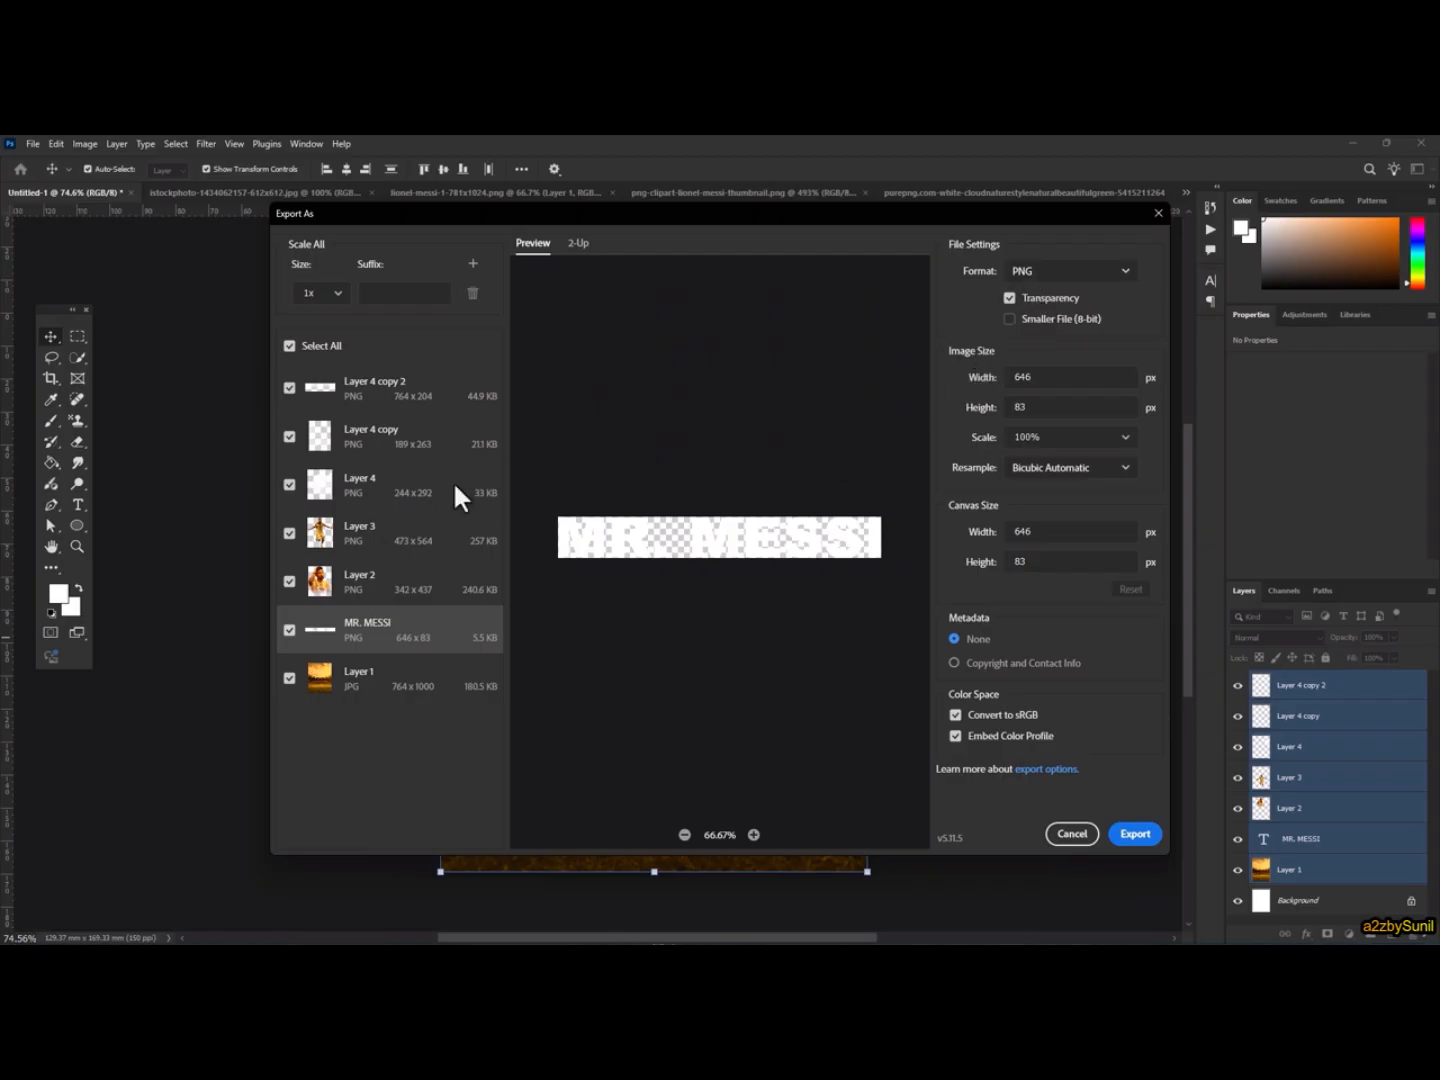
click(366, 588)
click(1064, 276)
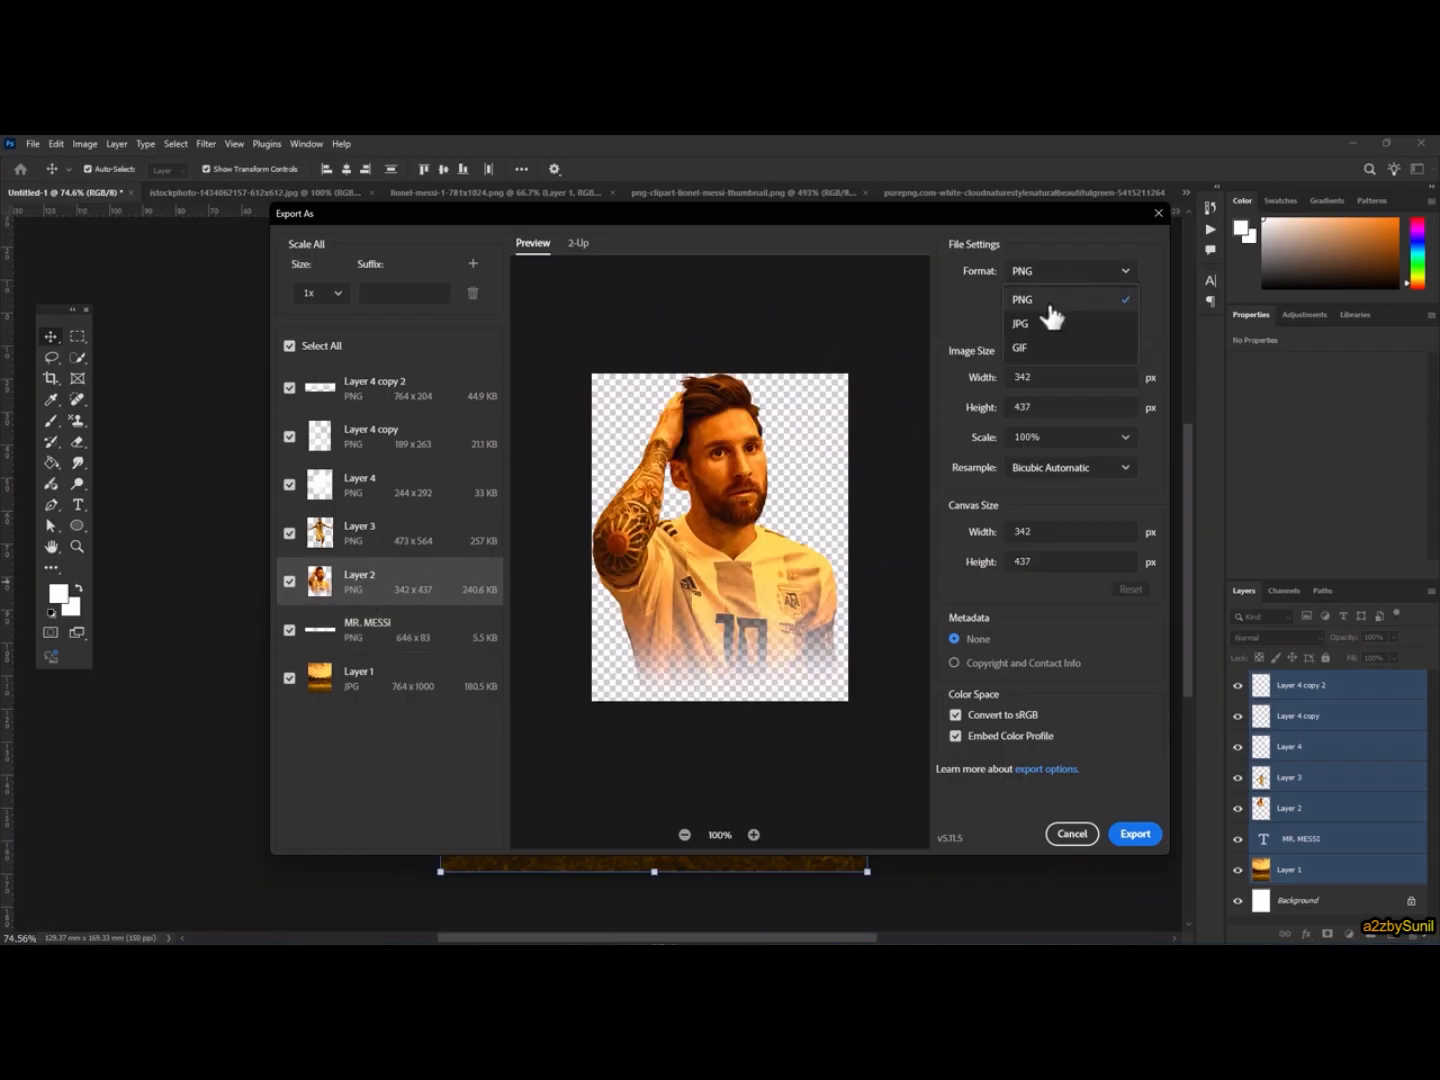
click(1038, 326)
click(1050, 272)
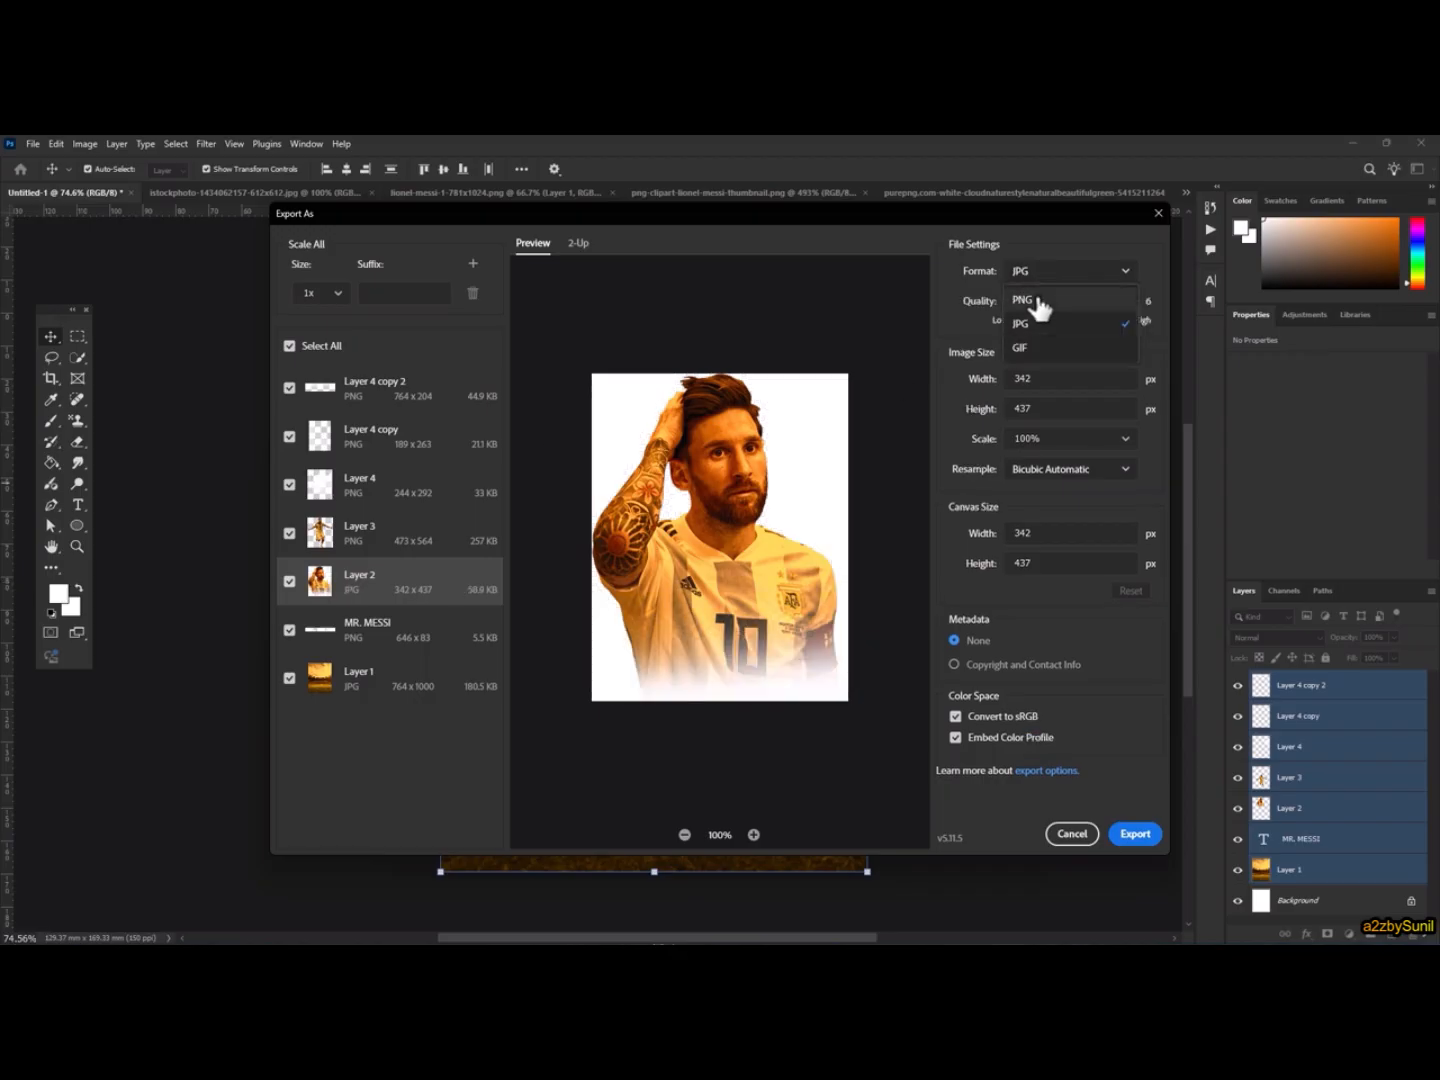
click(1036, 305)
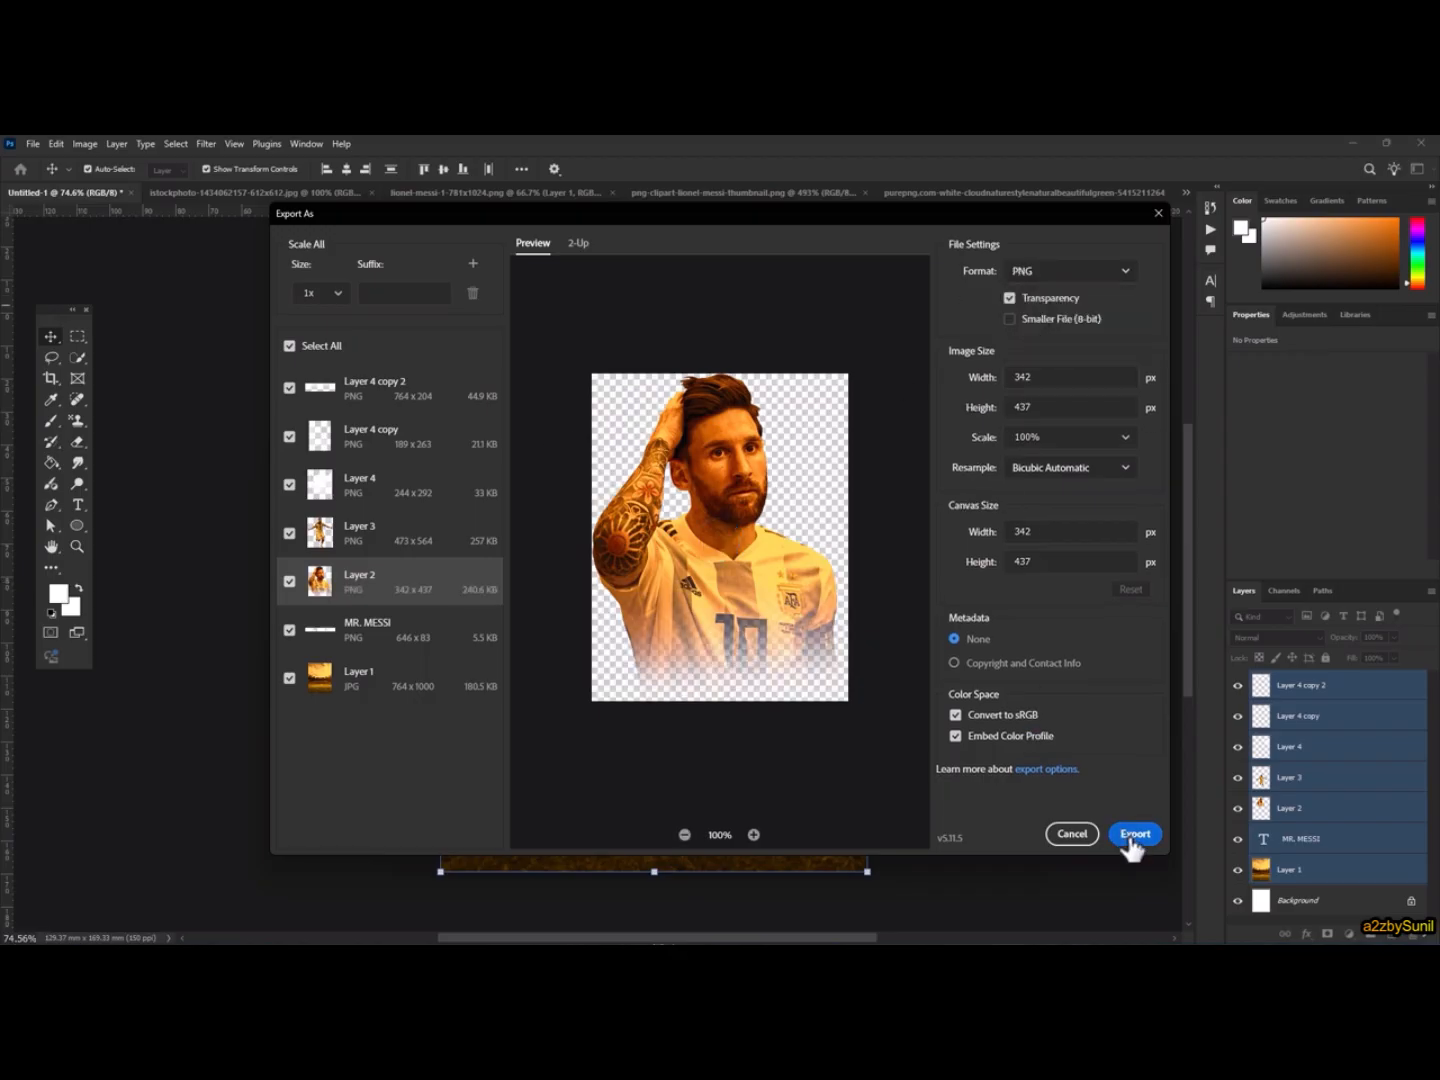
Select all seven layers for export and export them into a new Desktop folder named New folder
click(423, 681)
shift+click(414, 390)
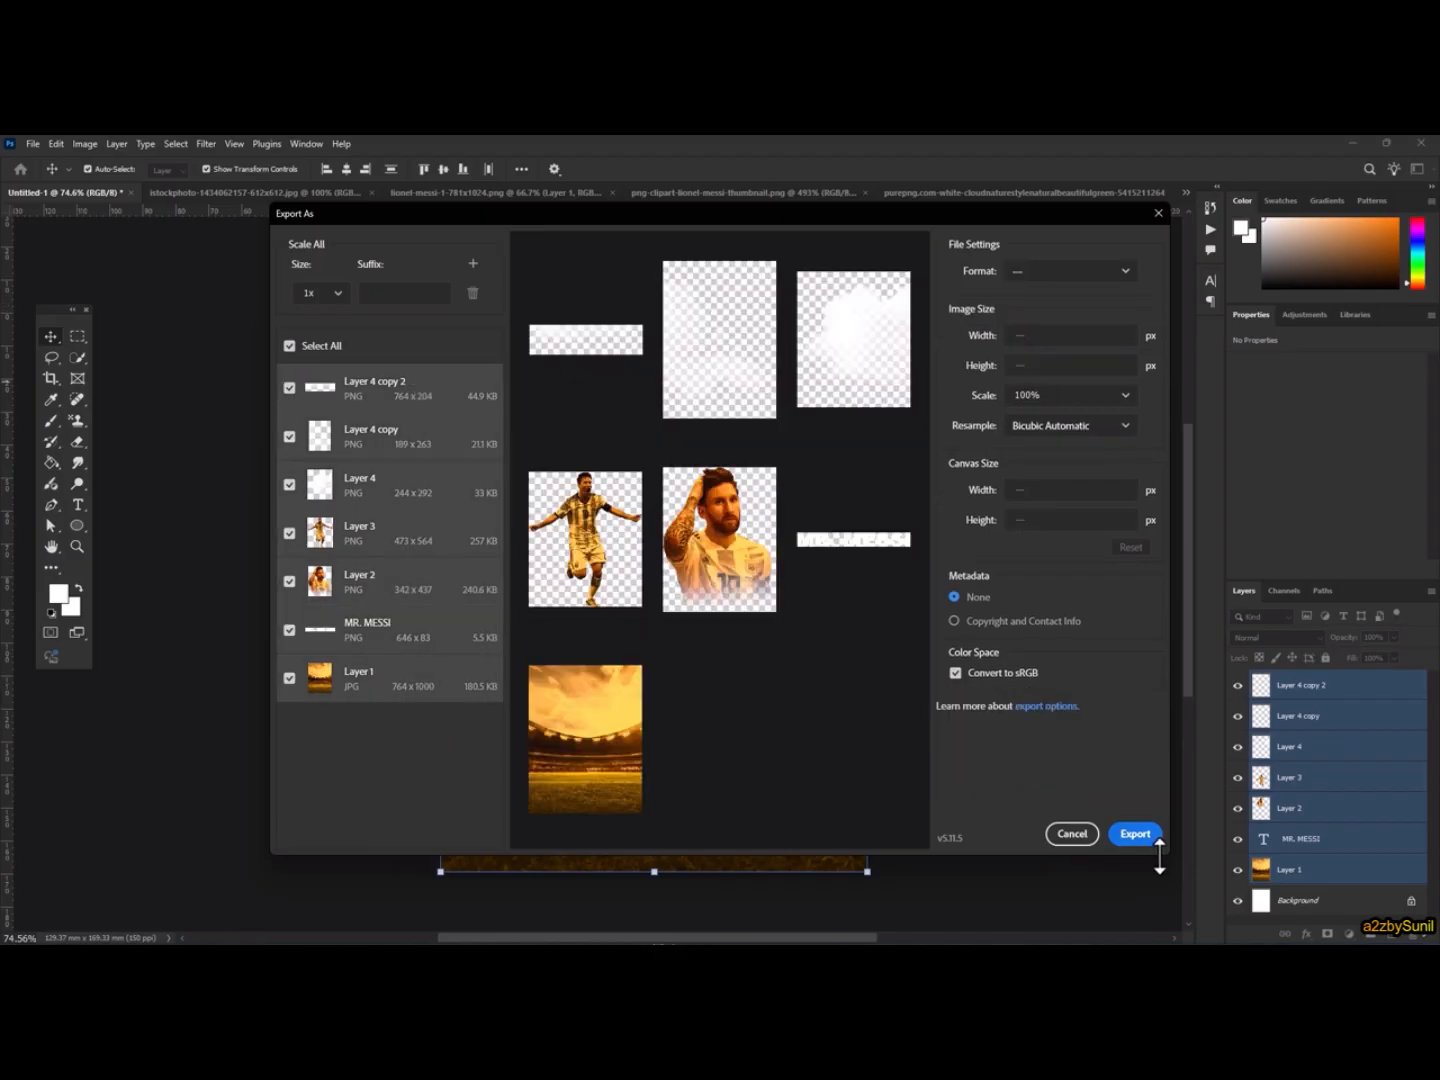
click(1140, 834)
click(320, 398)
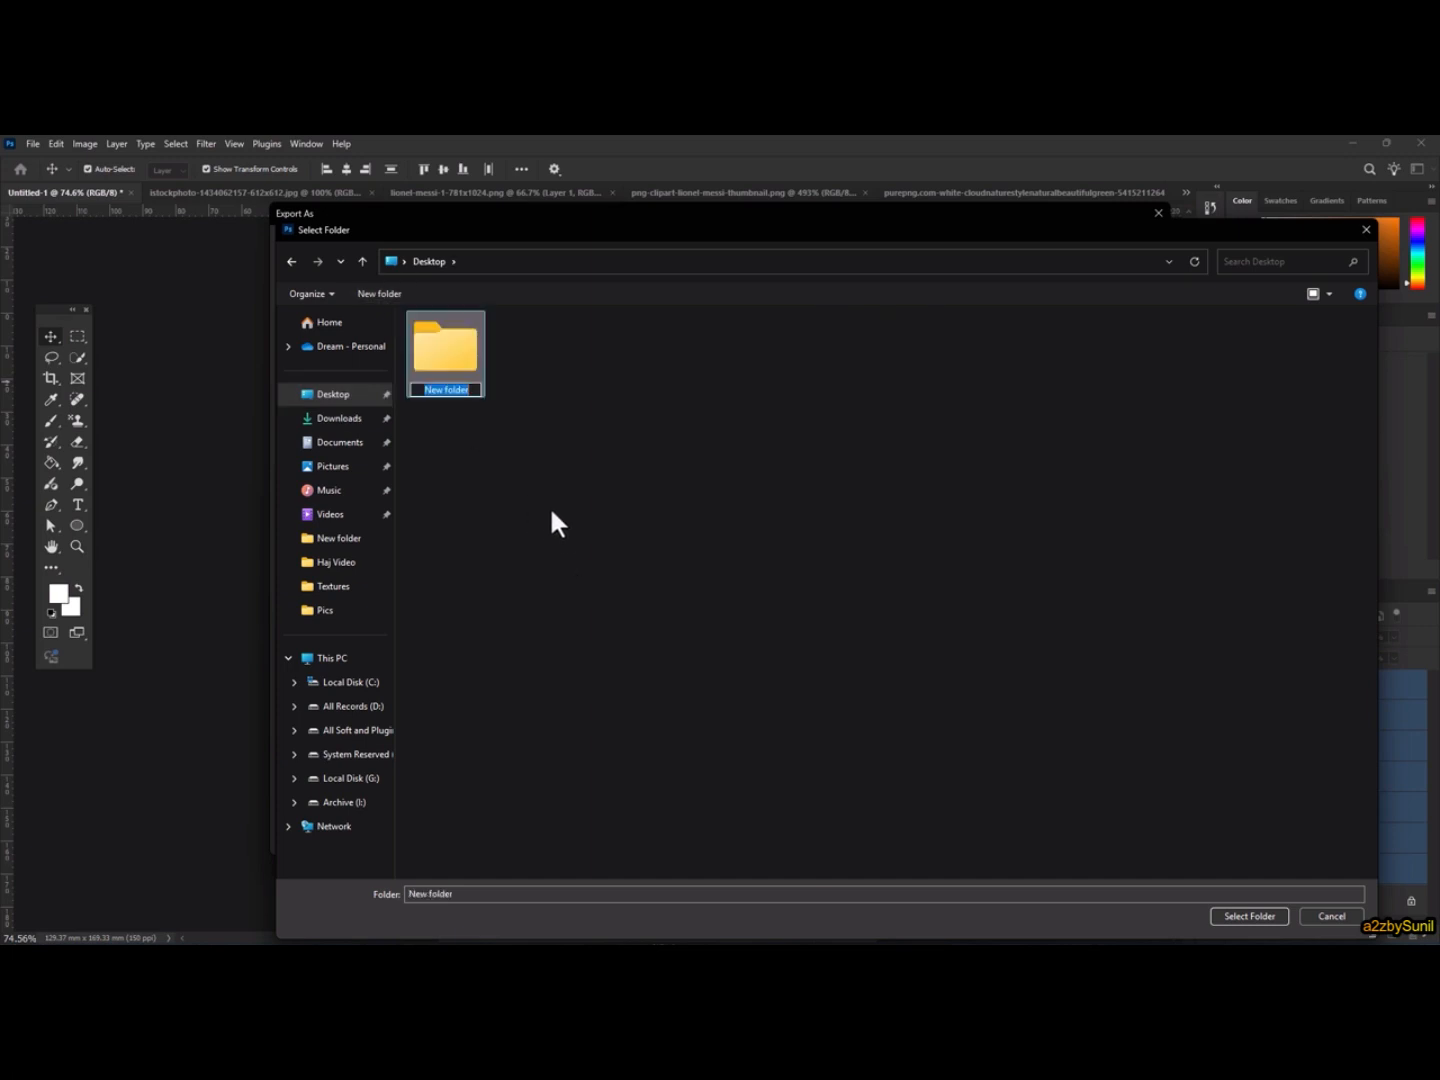
click(458, 371)
double_click(458, 371)
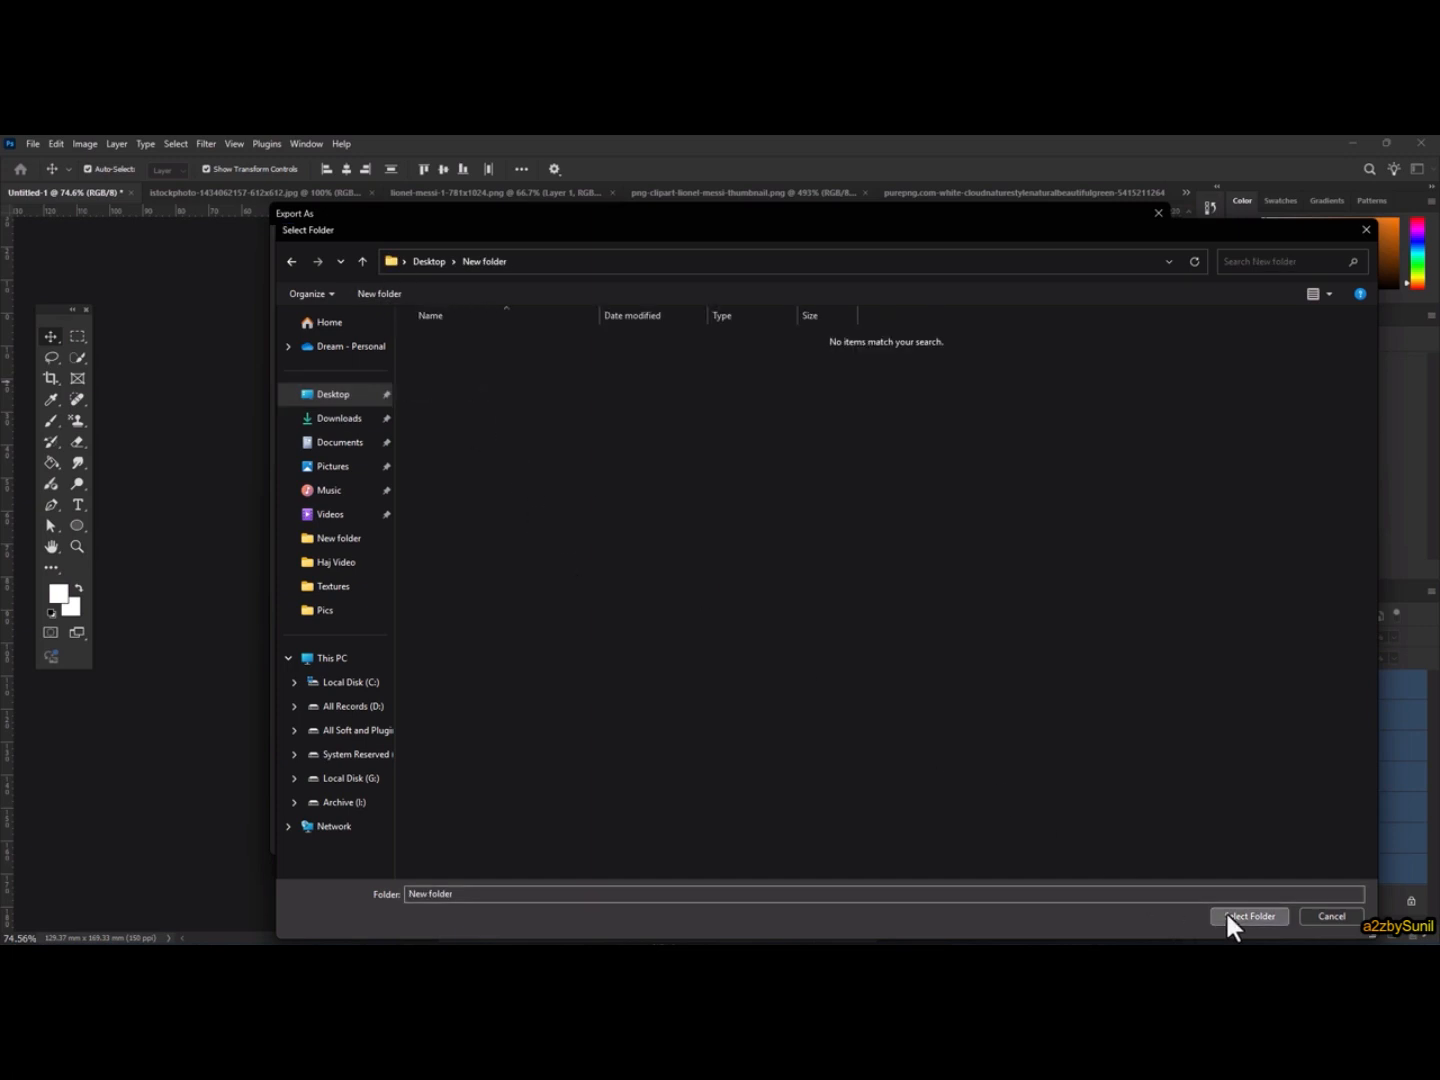
click(1227, 914)
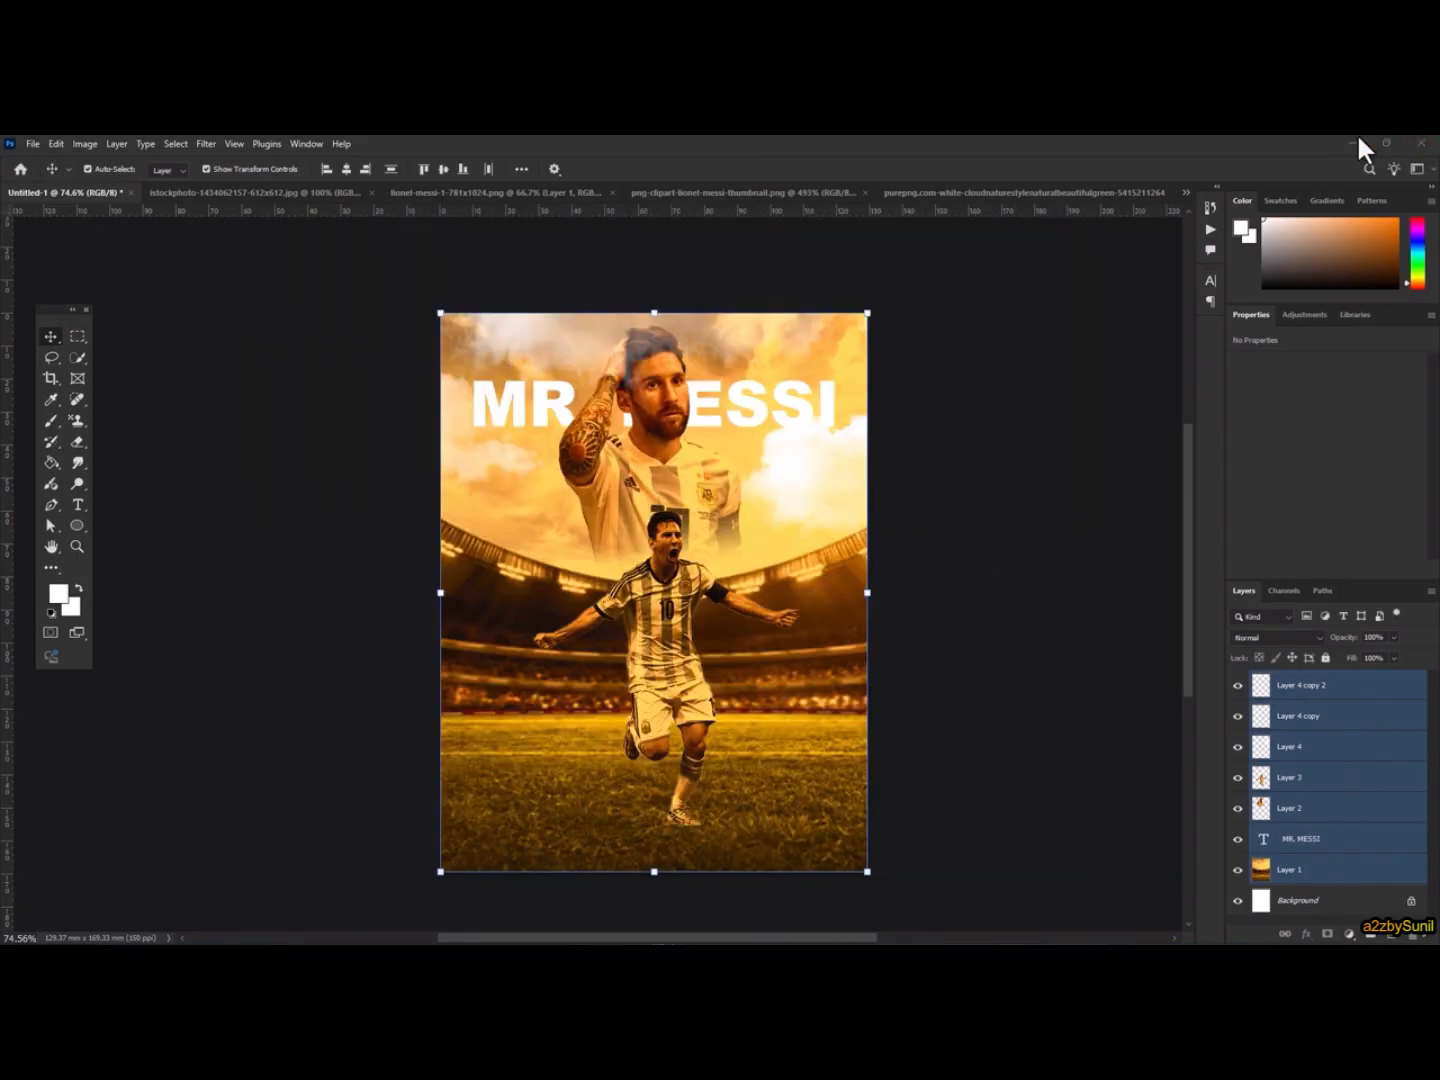
Open New folder on the desktop to check the exported layer images, and close it
click(1357, 143)
double_click(42, 674)
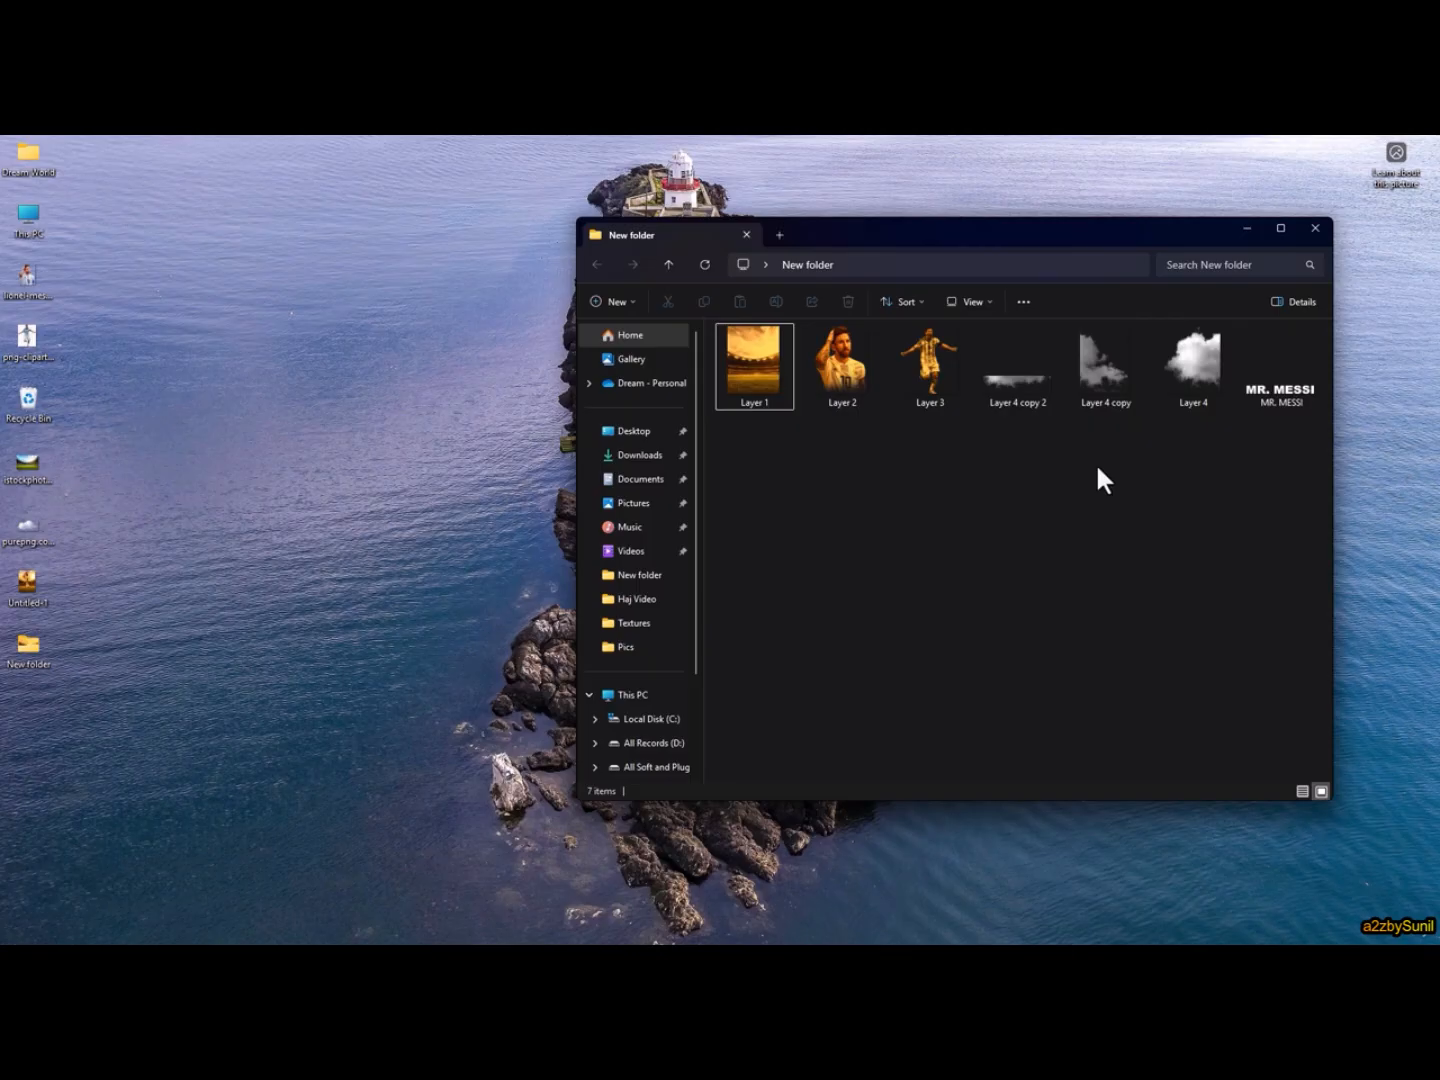
click(1312, 230)
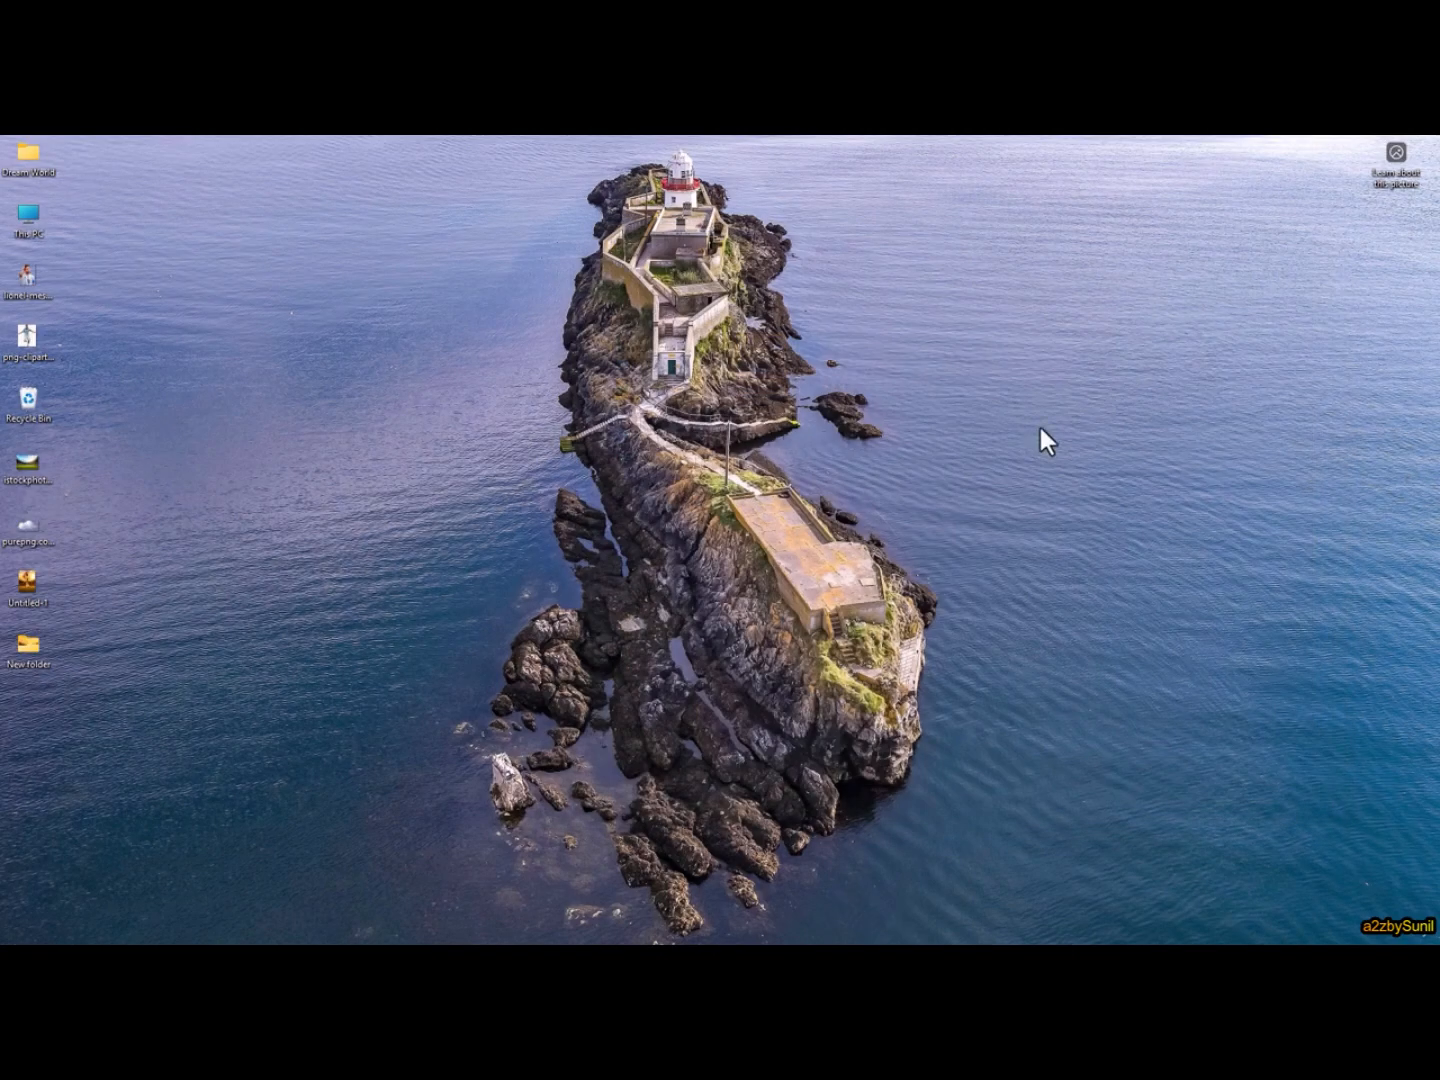